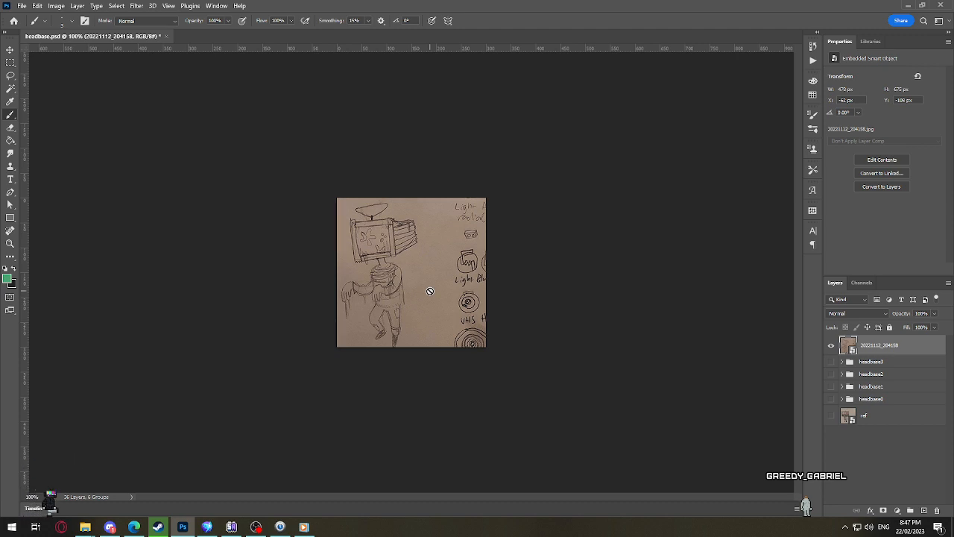
Step: Inspect the reference sketch, briefly hiding and reshowing its 20221112_204158 layer
key(ctrl+0)
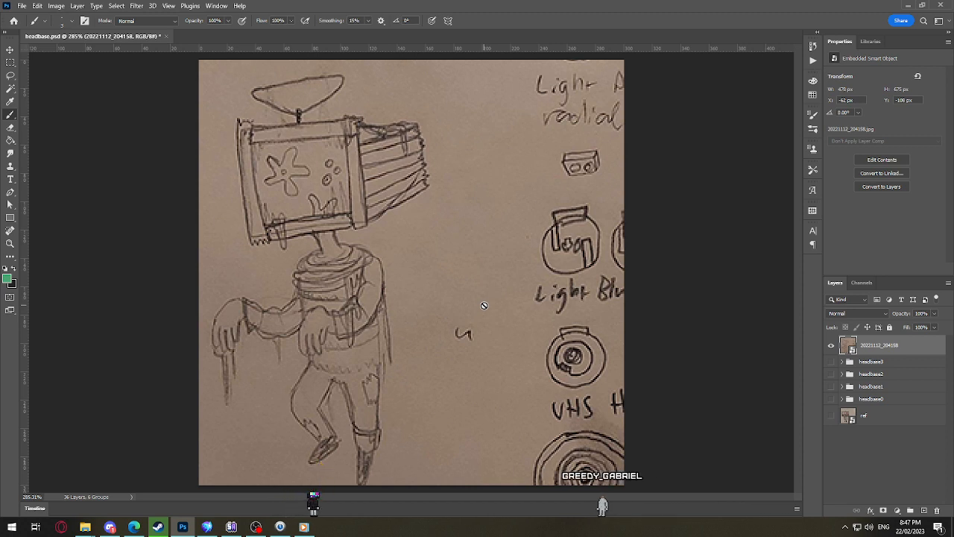
scroll(516, 310, down, 3)
scroll(469, 283, up, 2)
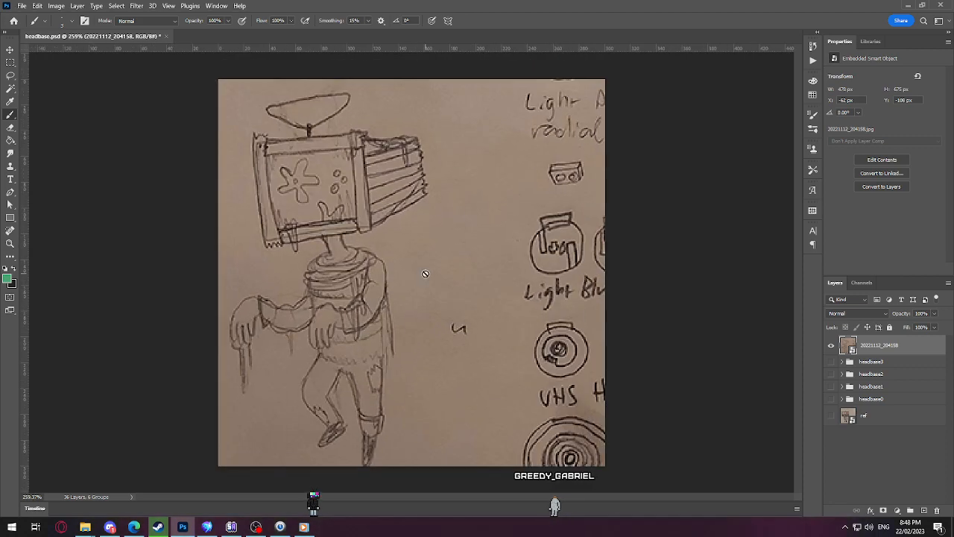
click(832, 347)
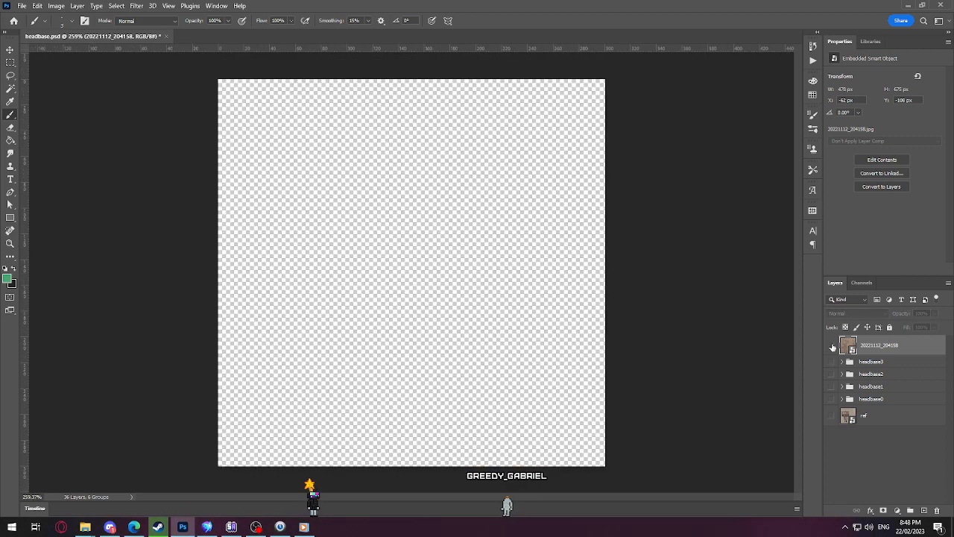
click(833, 347)
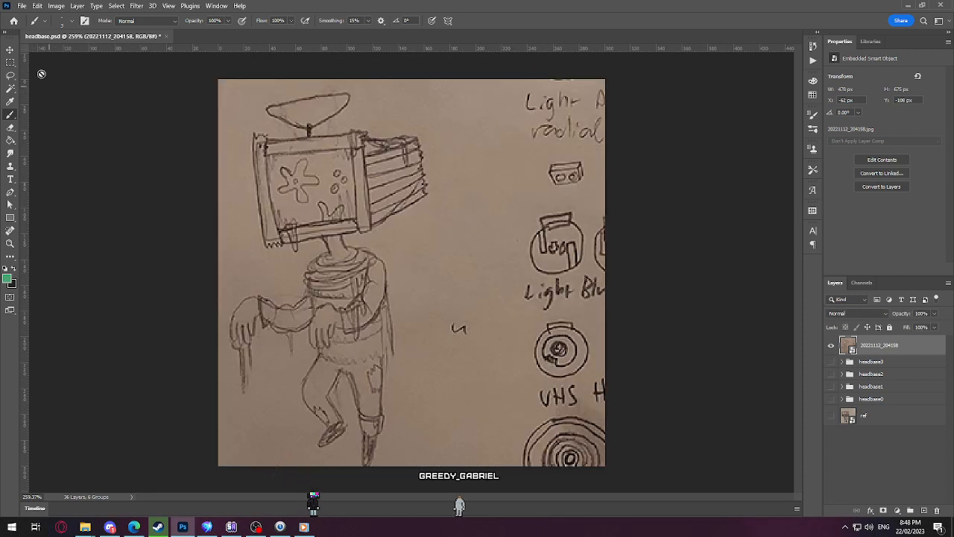
Step: Try scaling the 20221112_204158 sketch layer down to about 303 by 428 px and repositioning it on the canvas
key(ctrl+t)
scroll(515, 335, down, 4)
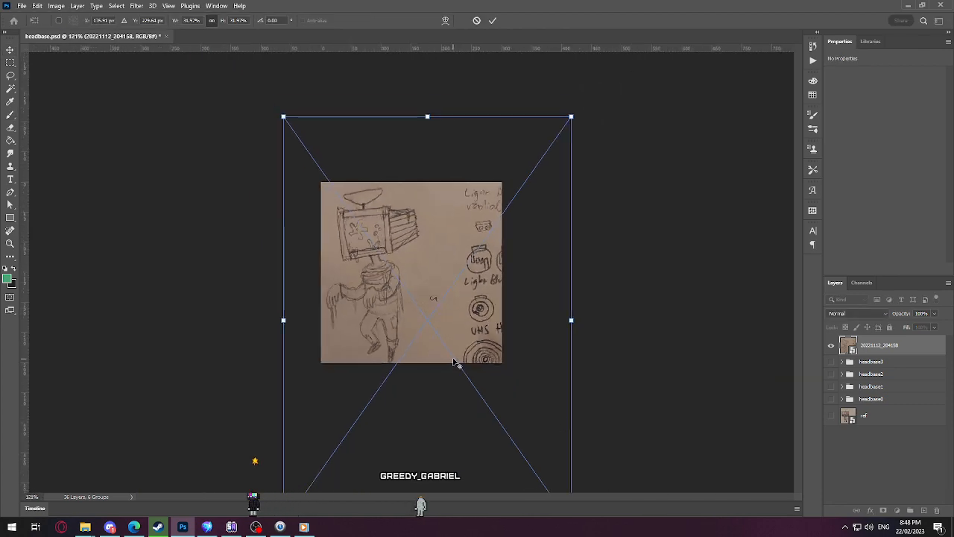
scroll(453, 362, down, 1)
drag(530, 463, 436, 330)
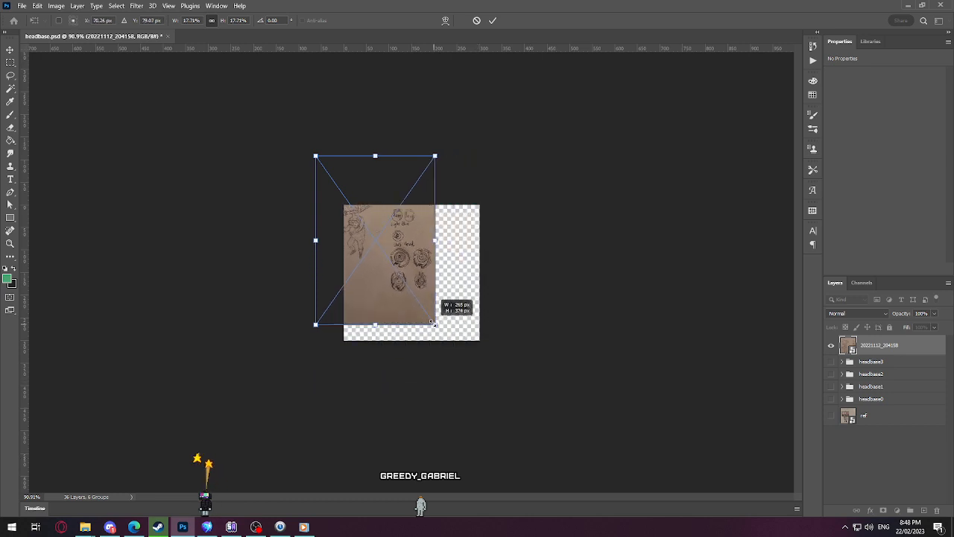
scroll(426, 303, up, 1)
scroll(425, 308, up, 5)
scroll(427, 306, down, 3)
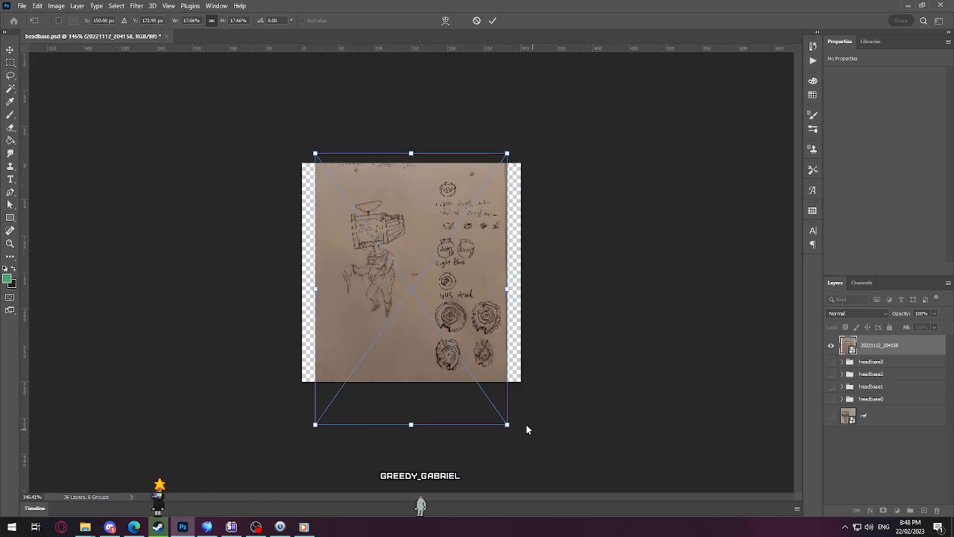
drag(509, 425, 537, 454)
drag(432, 301, 406, 277)
key(Return)
scroll(354, 239, up, 3)
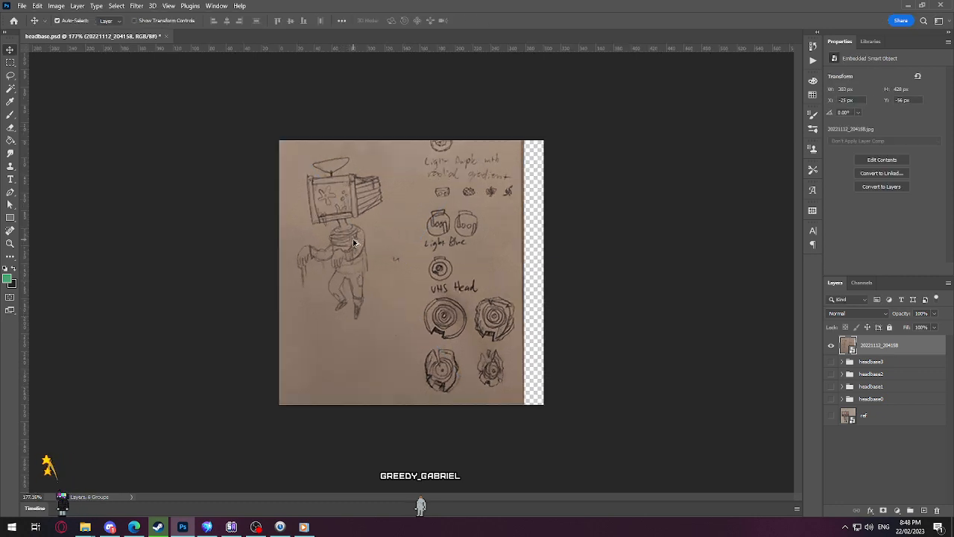
scroll(354, 240, down, 3)
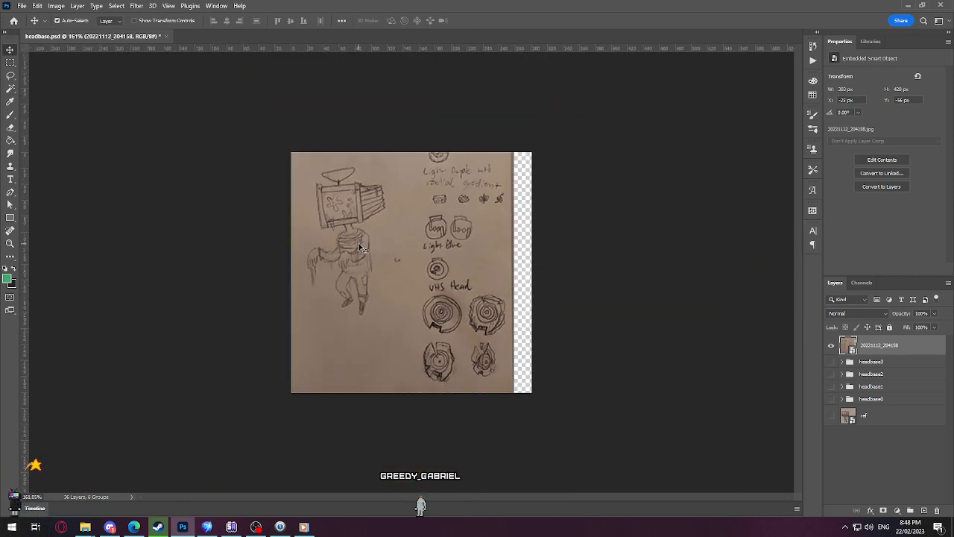
scroll(361, 247, up, 2)
scroll(360, 248, down, 2)
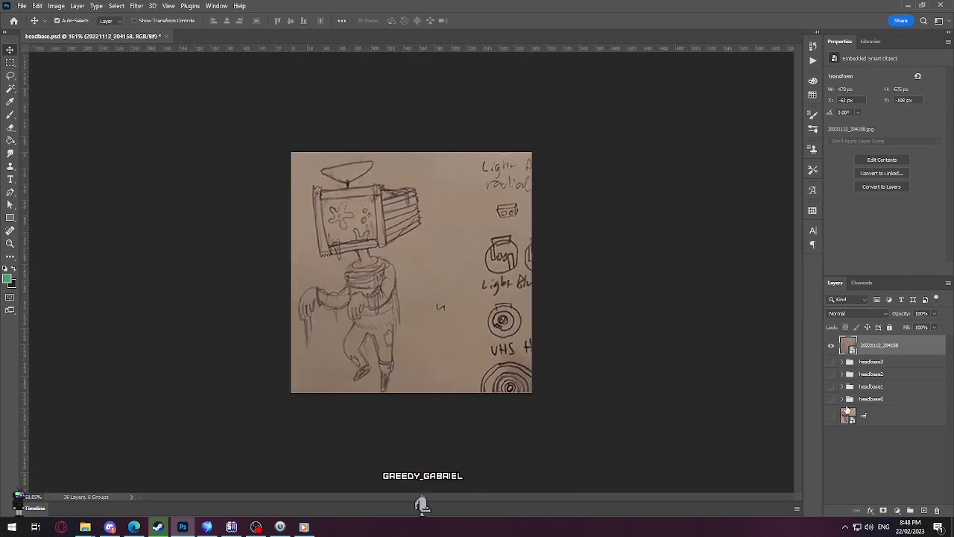
Step: Hide the 20221112_204158 sketch layer and preview the headbase1, headbase2 and headbase0 groups one at a time
click(830, 347)
click(831, 386)
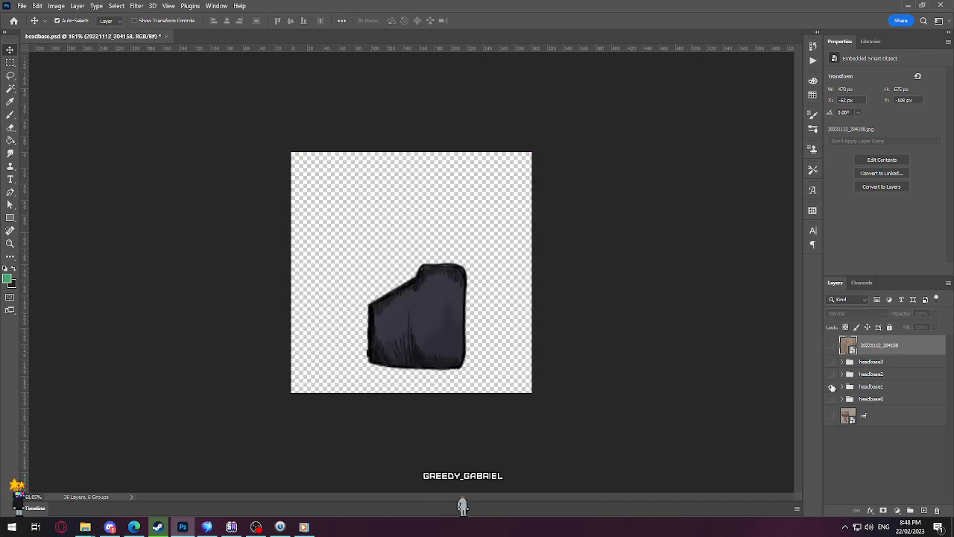
click(831, 386)
click(831, 377)
click(831, 375)
click(831, 375)
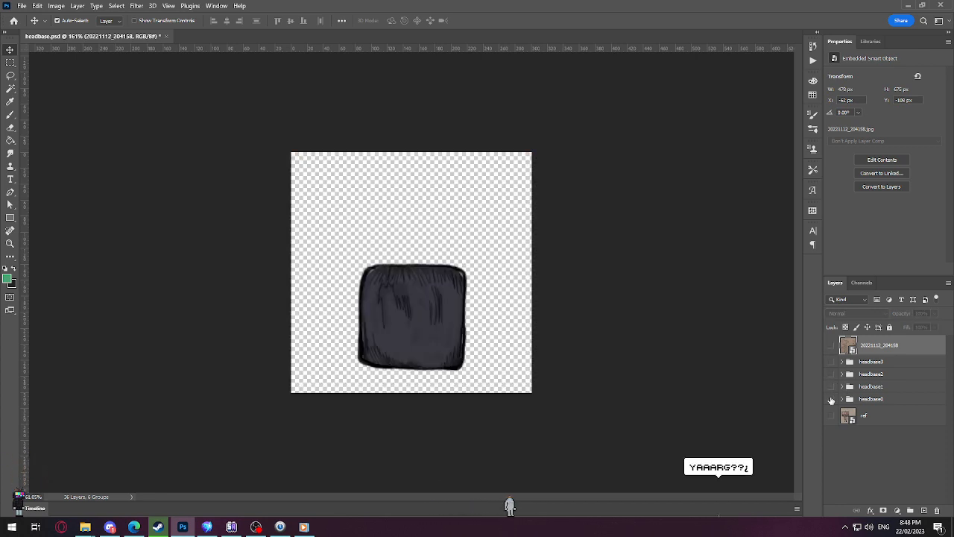
click(831, 376)
Step: Switch to Spriter and examine the front, back and side views of the ms_tvheadguy_pirate character
click(207, 526)
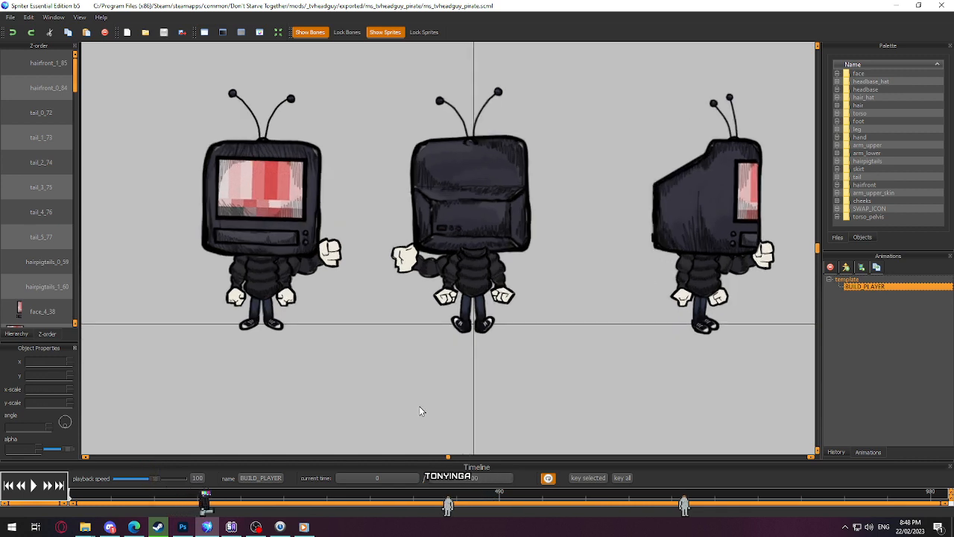
scroll(436, 411, up, 2)
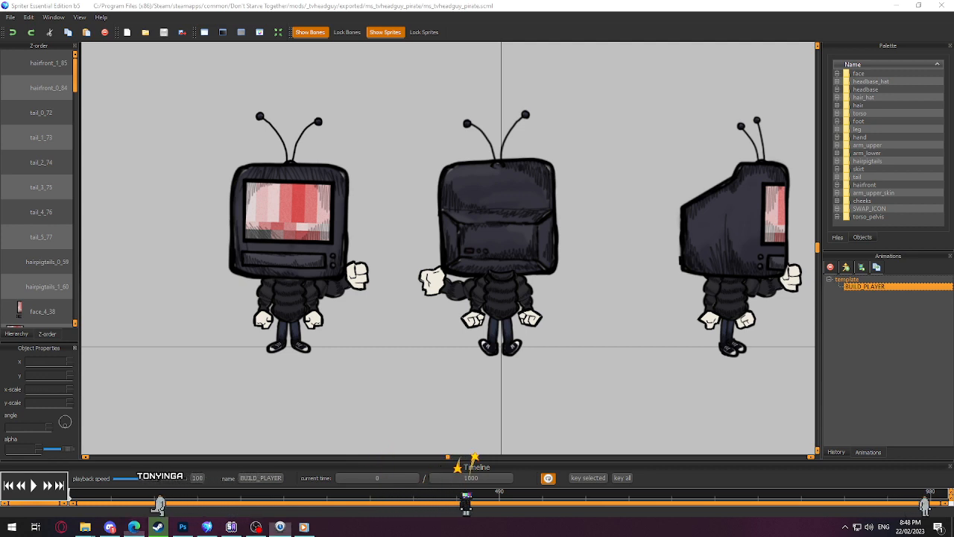
click(328, 348)
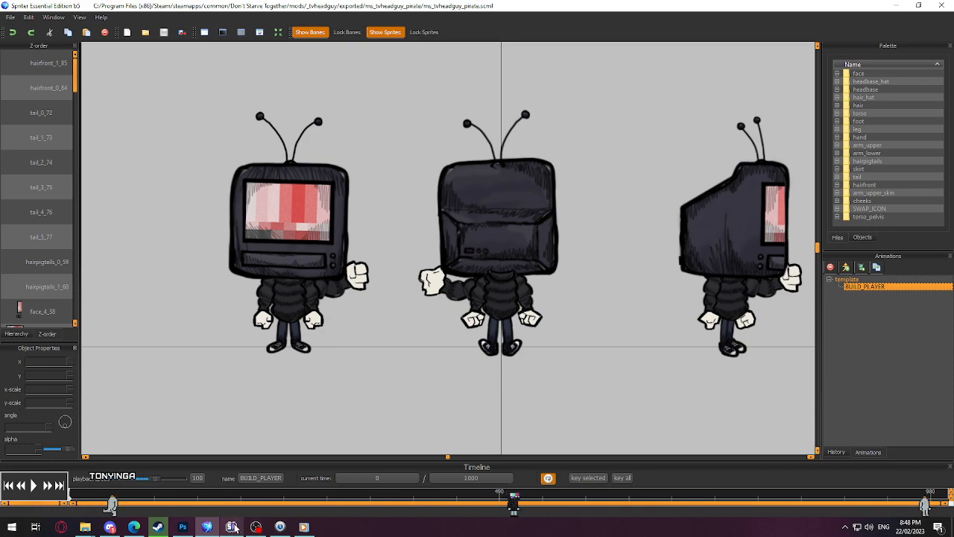
Step: Switch back to Photoshop and set the foreground colour to black for the Brush tool
click(184, 527)
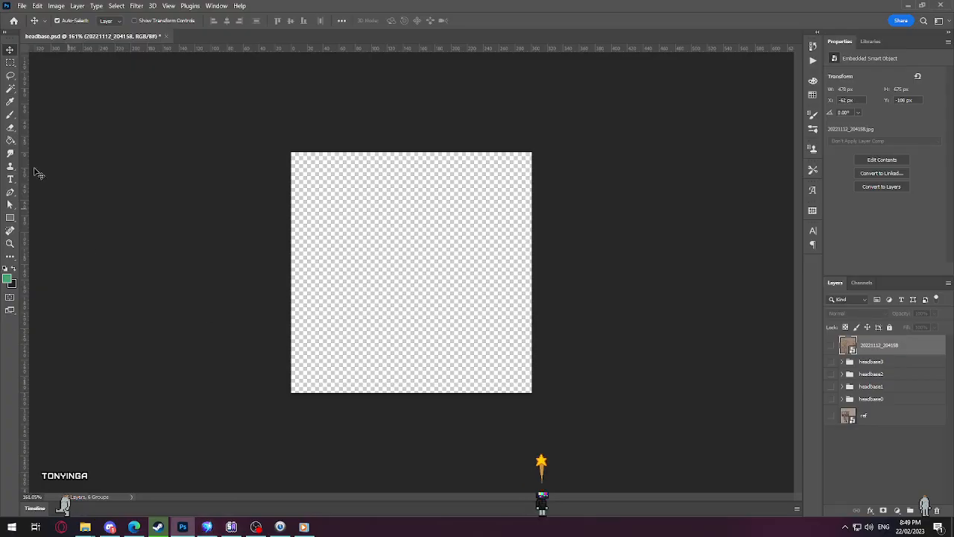
click(11, 102)
click(9, 279)
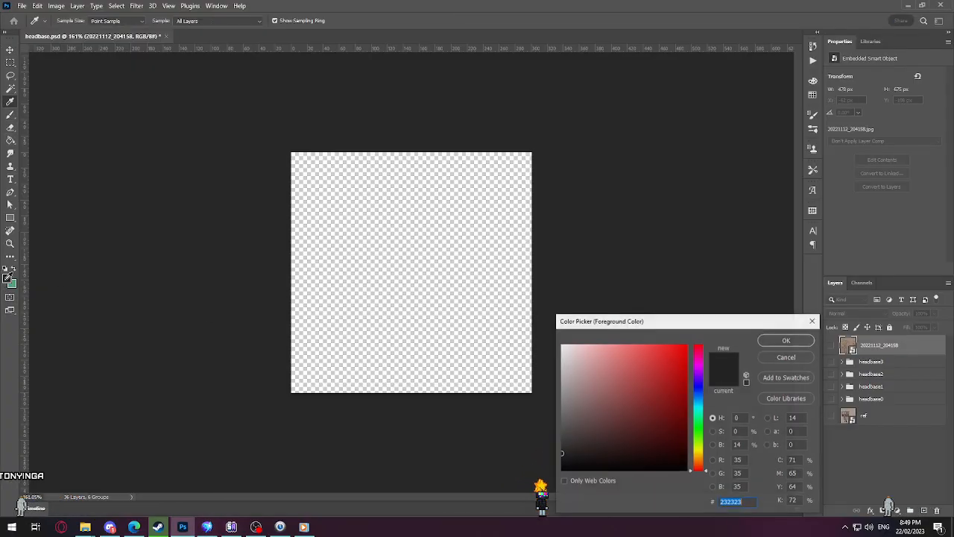
click(787, 340)
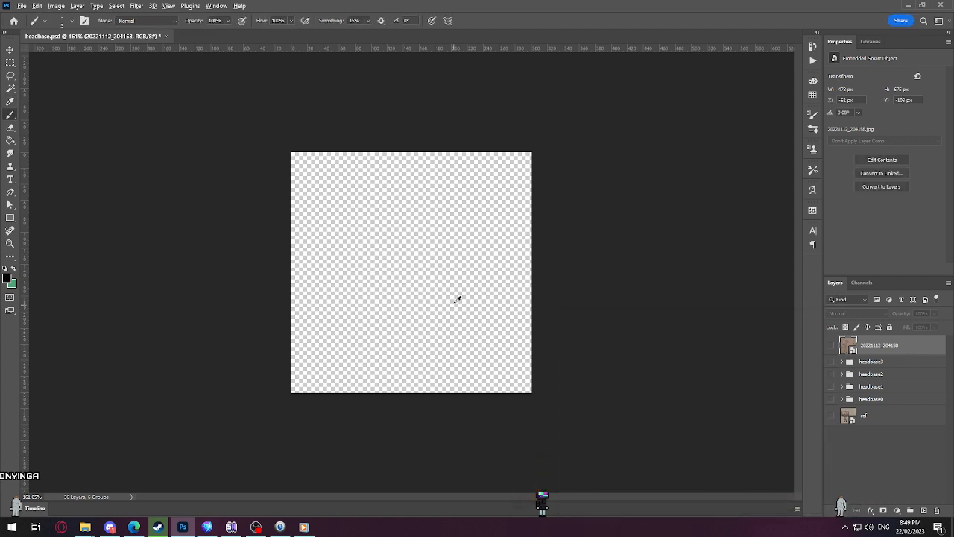
Step: Preview the headbase1 and headbase0 groups one after the other, leaving both hidden
scroll(457, 298, up, 1)
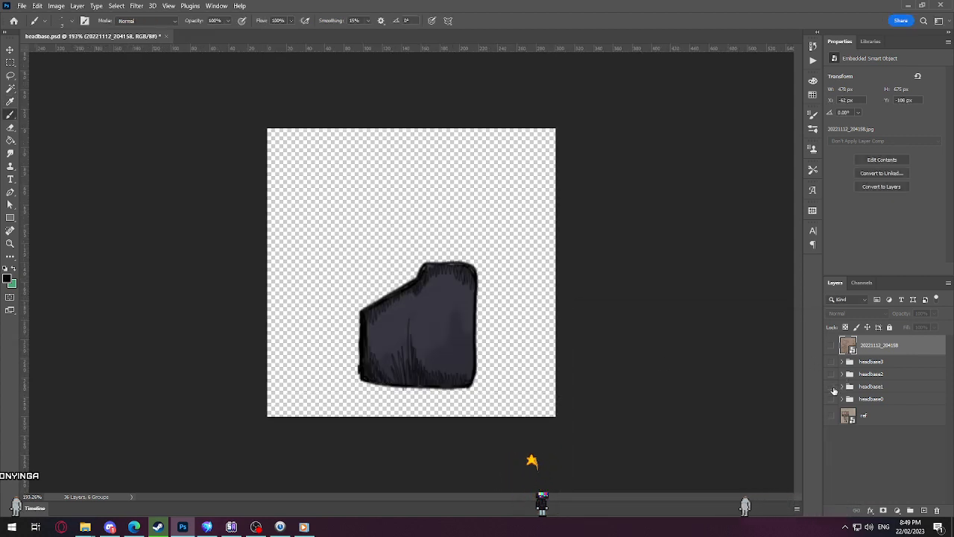
click(831, 388)
click(831, 399)
click(832, 400)
Step: Create a new layer above the headbase0 group and put it inside a new group named headbase0_new
click(854, 401)
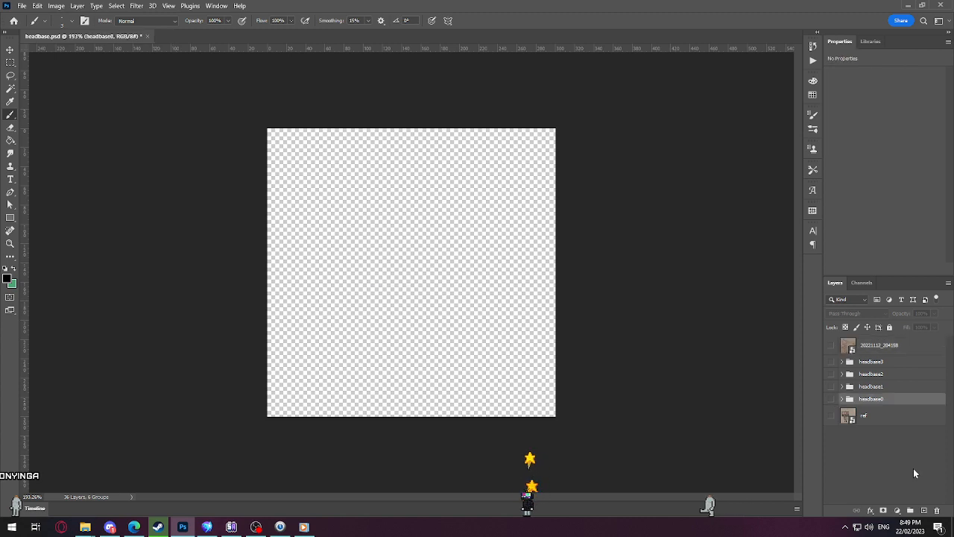
click(921, 509)
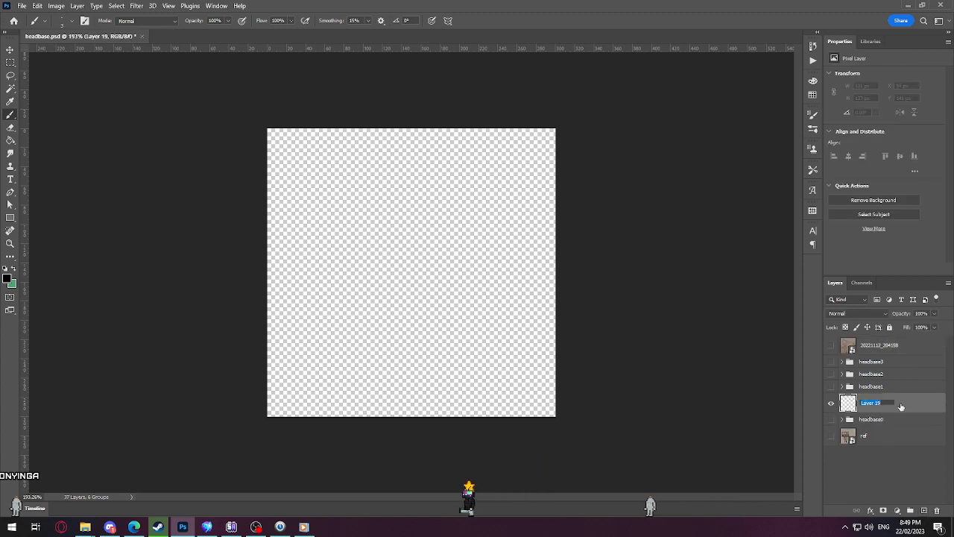
click(909, 510)
double_click(869, 399)
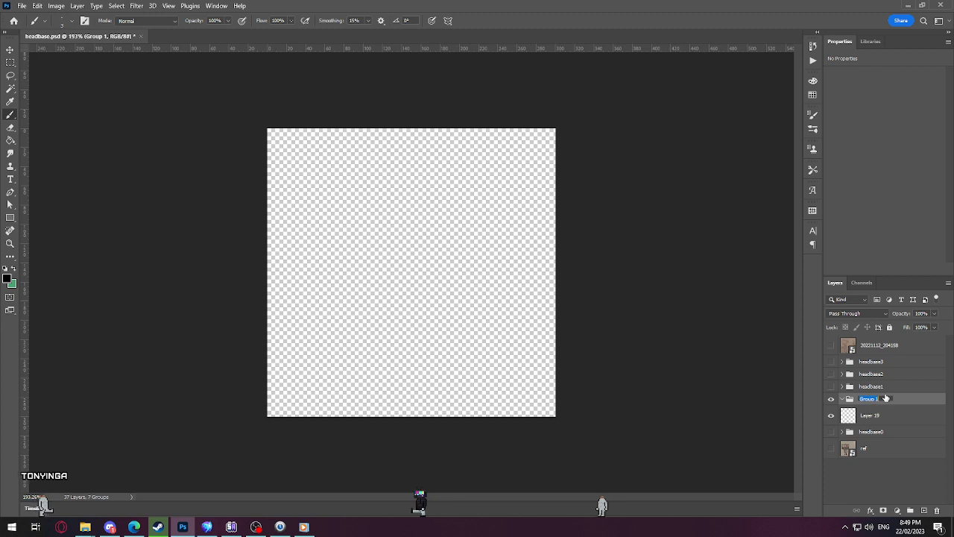
text(headbase4)
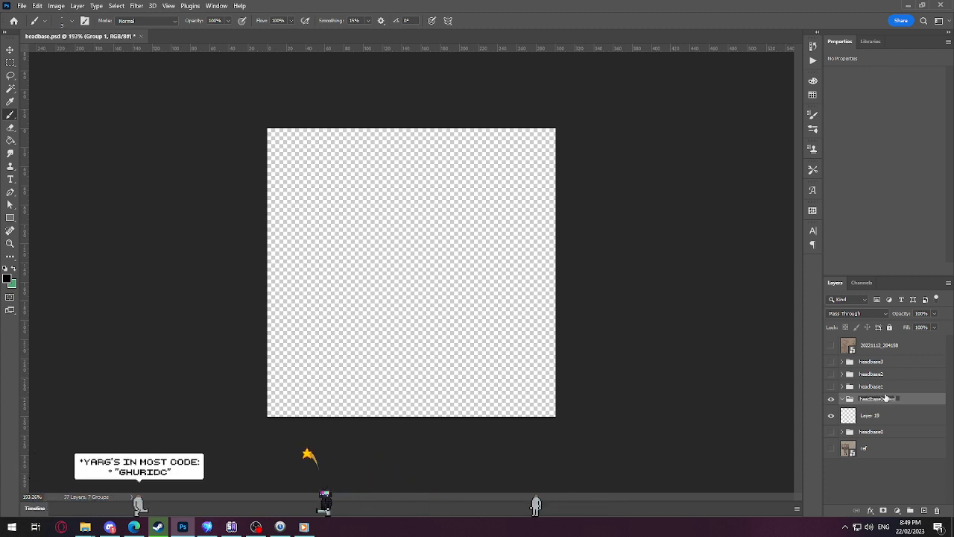
key(Return)
drag(878, 416, 868, 399)
Step: Show the headbase0 group and lower its opacity to 57% as a tracing guide
scroll(313, 341, up, 2)
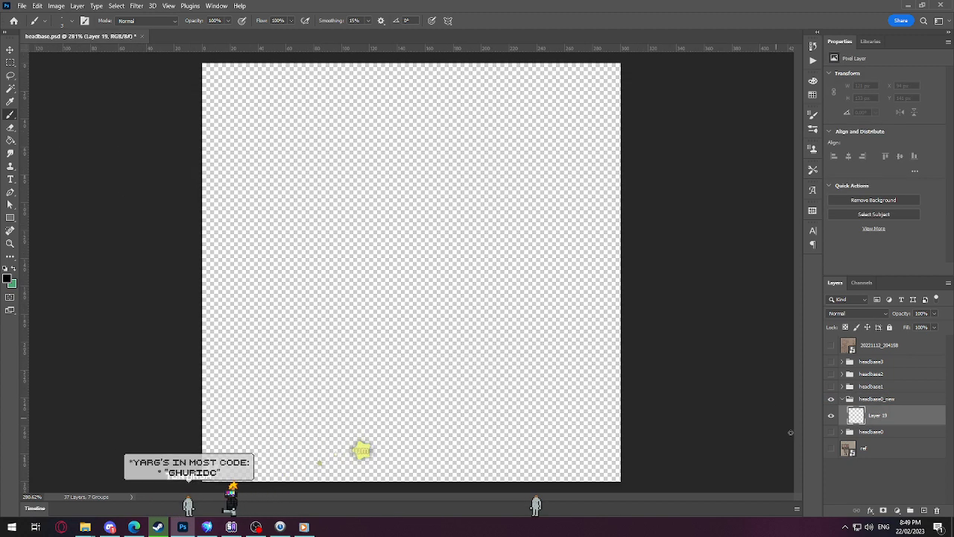
click(831, 432)
click(887, 432)
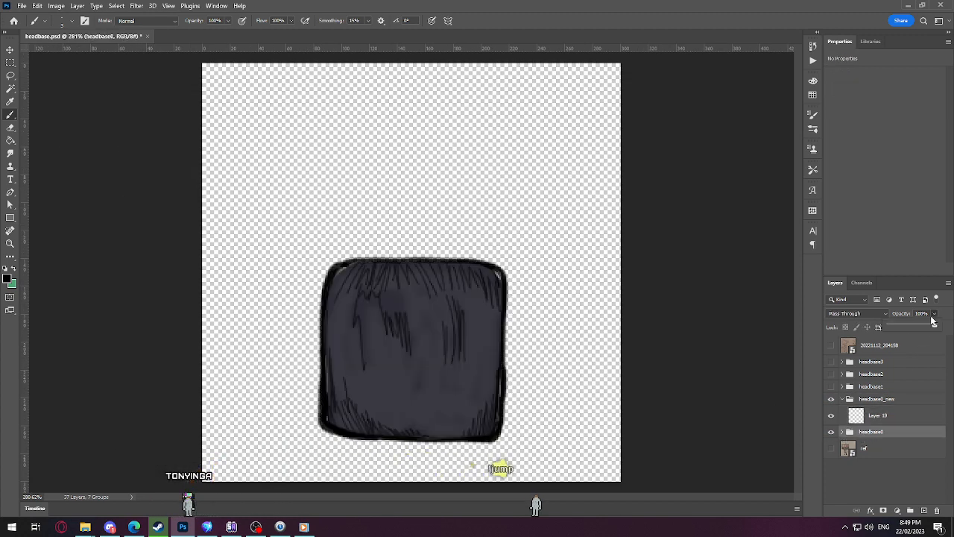
drag(917, 326, 915, 327)
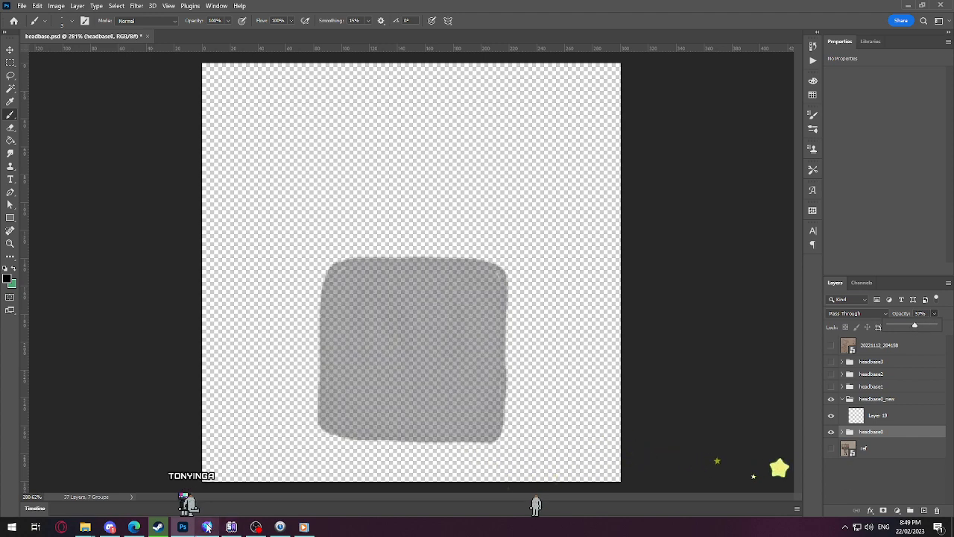
Step: Switch to Spriter and open the recent ms_tvheadguy_rose.scml project to view its character
key(alt+Tab)
click(10, 16)
mouse_move(45, 47)
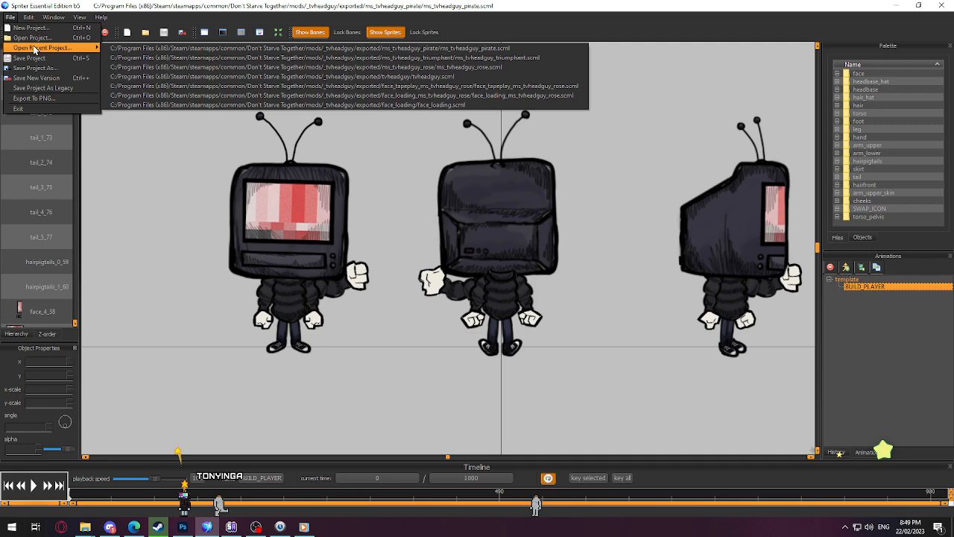
click(213, 67)
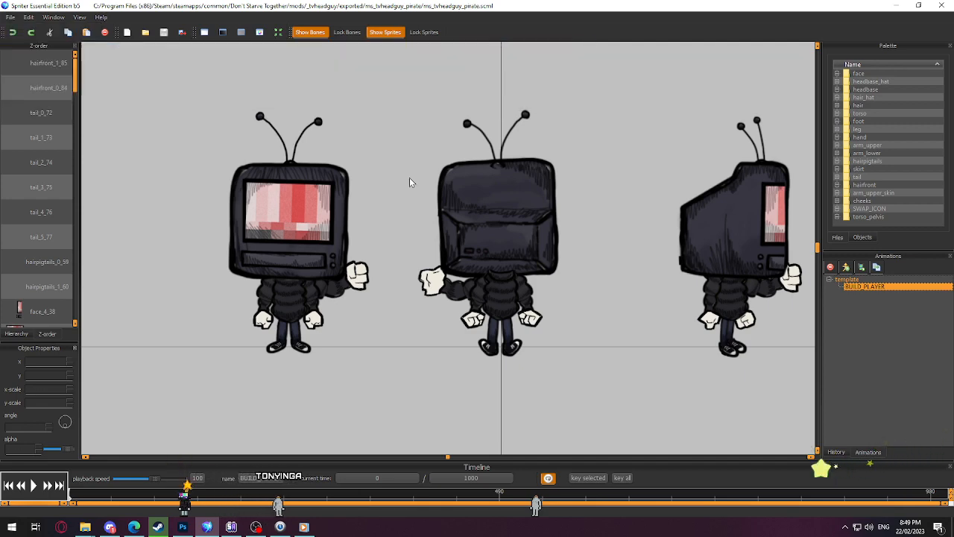
scroll(382, 213, down, 3)
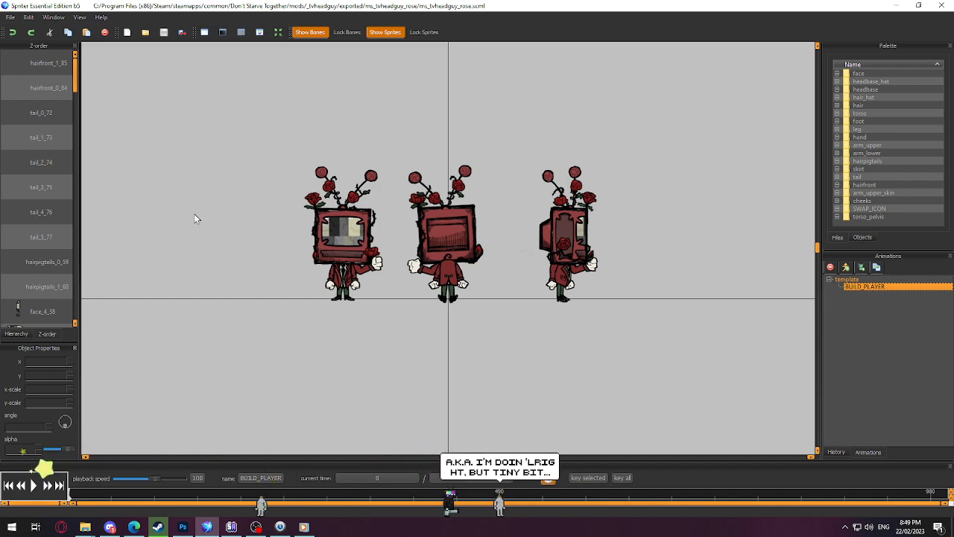
Step: Open the recent ms_tvheadguy_triumphant.scml project to view its character
click(11, 17)
mouse_move(44, 47)
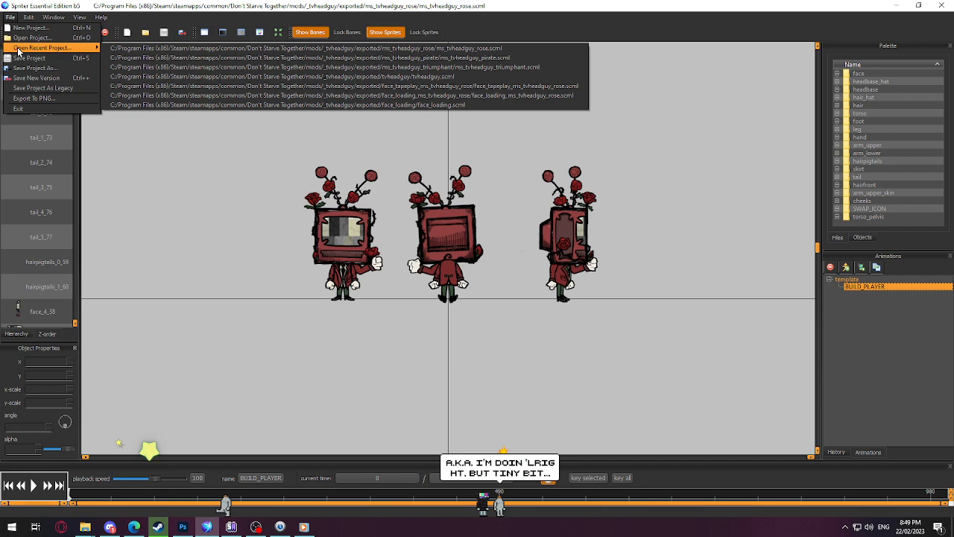
click(224, 67)
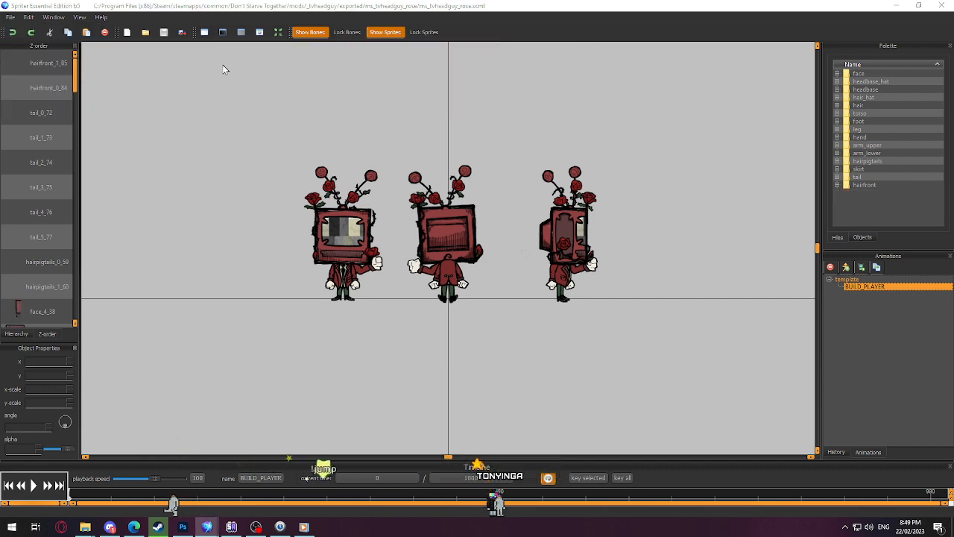
drag(228, 84, 235, 162)
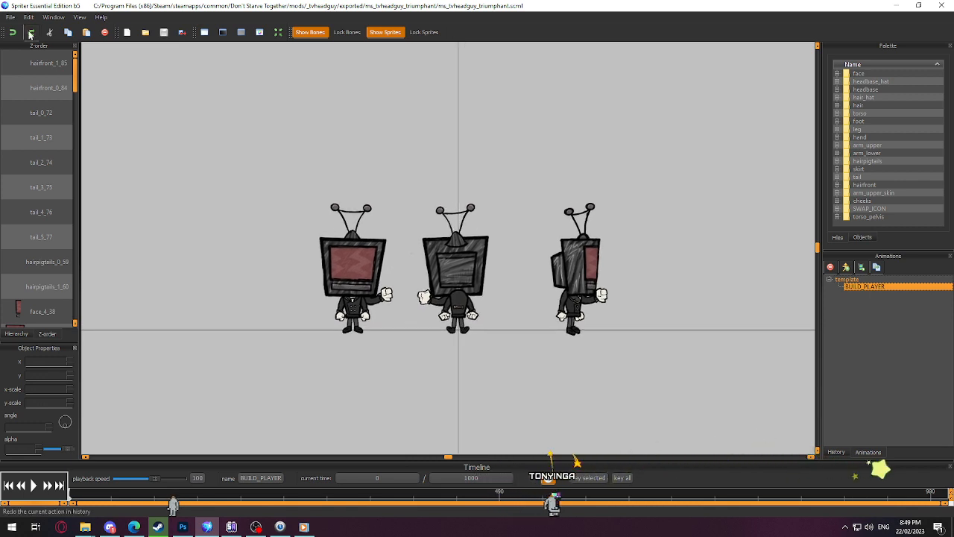
Step: Reopen the recent ms_tvheadguy_pirate.scml project and view its character more closely
click(11, 16)
mouse_move(41, 47)
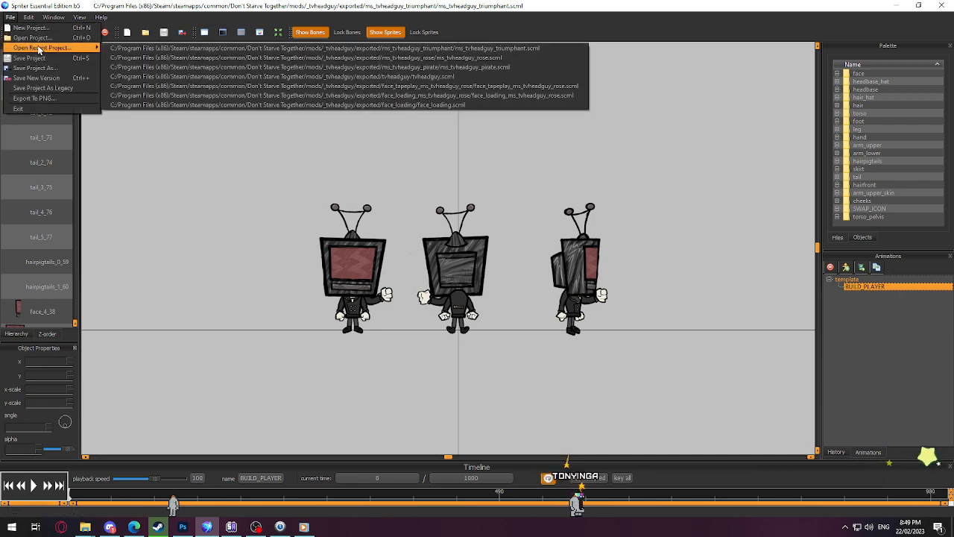
click(218, 67)
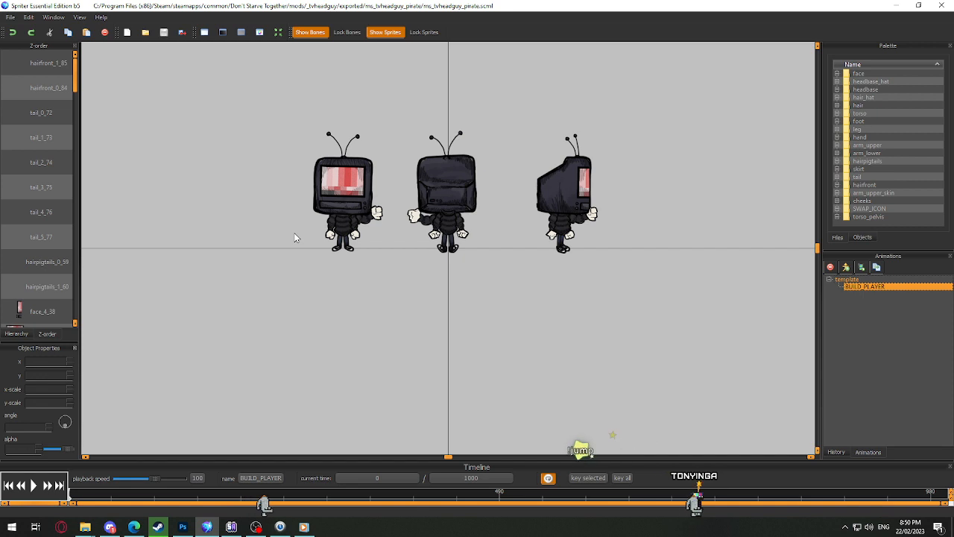
scroll(298, 231, up, 2)
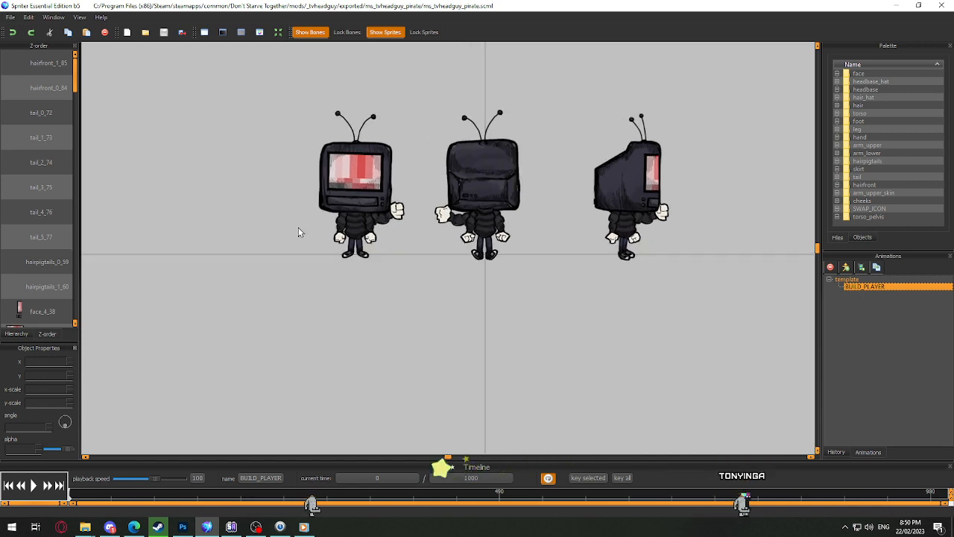
scroll(299, 231, up, 1)
scroll(298, 232, down, 2)
middle_click(296, 232)
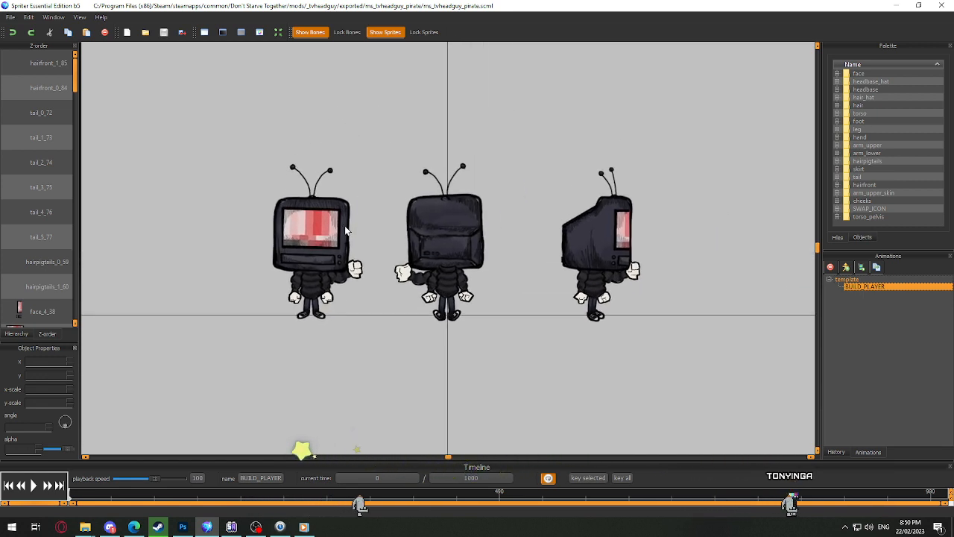
click(344, 226)
click(291, 503)
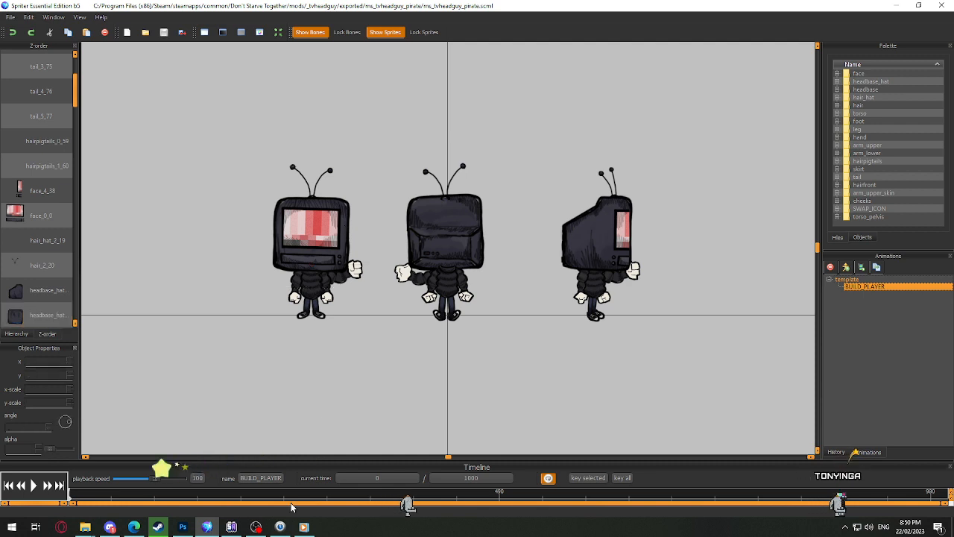
Step: Switch to Photoshop's headbase.psd and select Layer 19 inside the headbase0_new group
click(184, 527)
scroll(351, 362, up, 2)
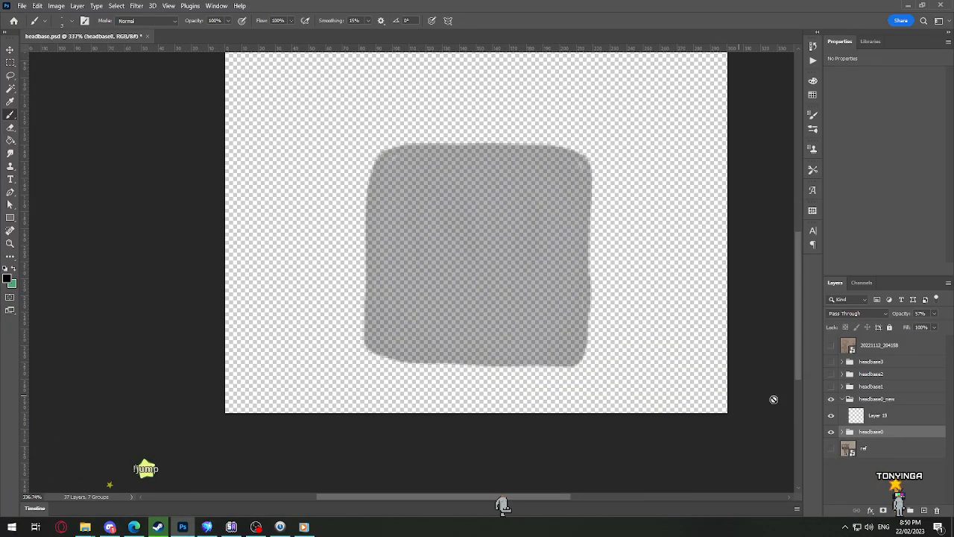
click(886, 399)
click(887, 414)
mouse_move(454, 199)
mouse_down()
mouse_move(444, 228)
mouse_move(471, 300)
mouse_up()
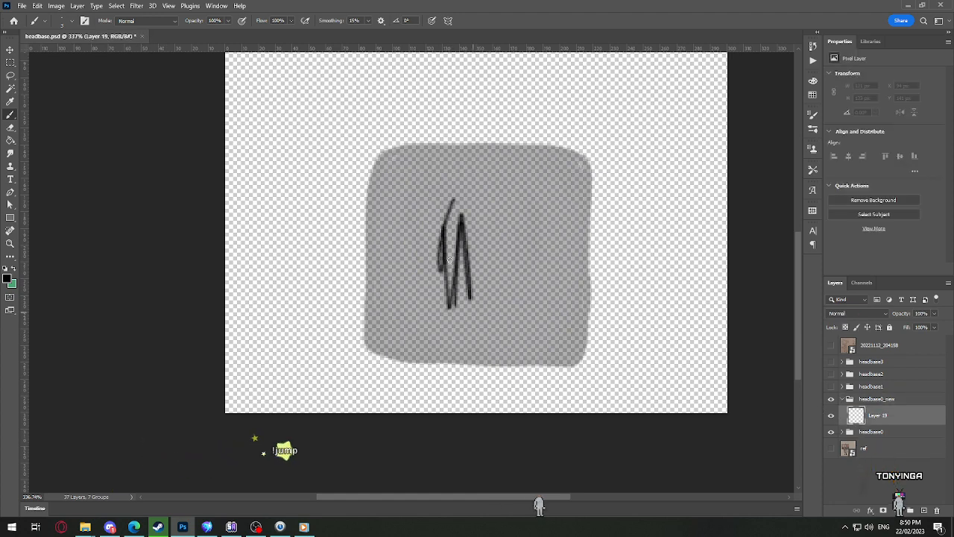
key(ctrl+z)
right_click(472, 203)
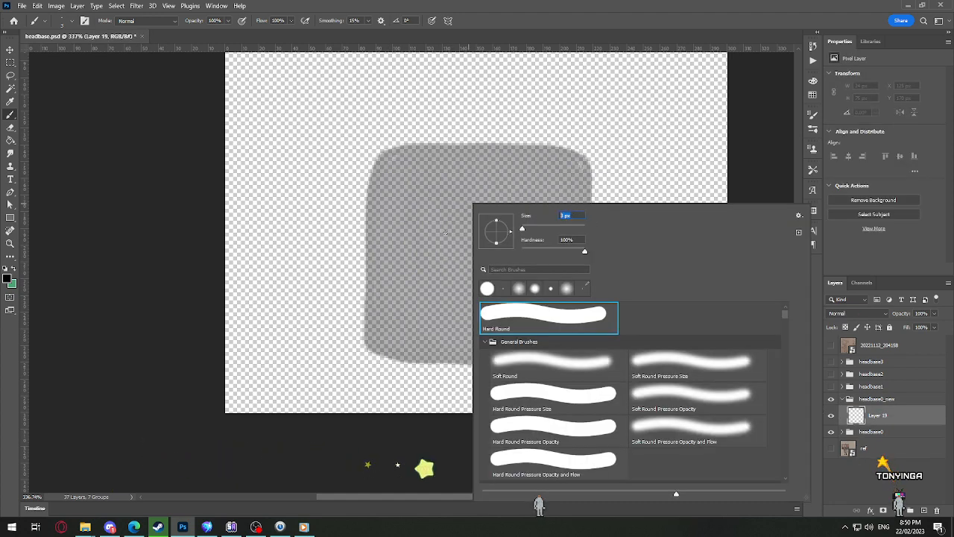
key(Return)
drag(430, 160, 422, 281)
key(ctrl+z)
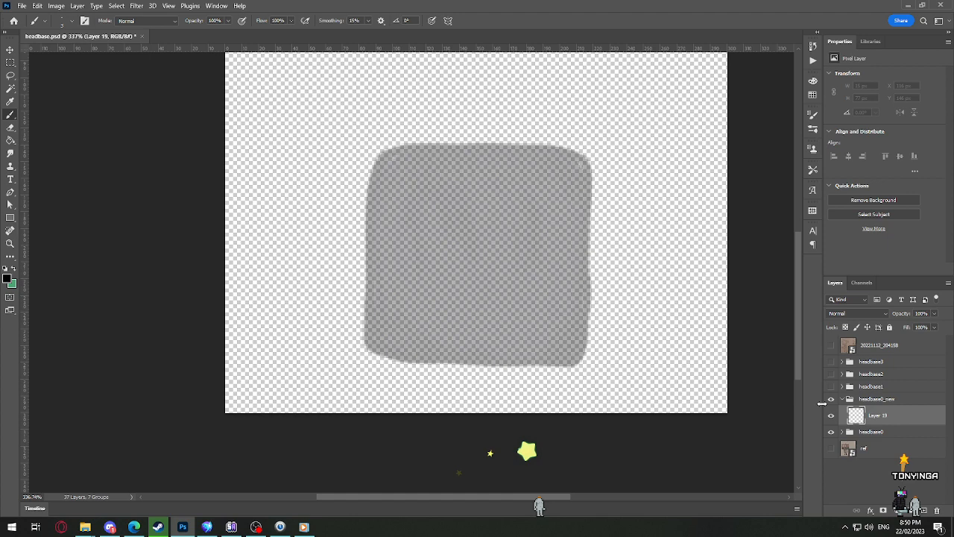
Step: Raise the opacity of the headbase0 guide group and reselect Layer 19 for drawing
click(861, 434)
click(934, 314)
drag(931, 326, 940, 328)
click(878, 415)
drag(387, 151, 373, 176)
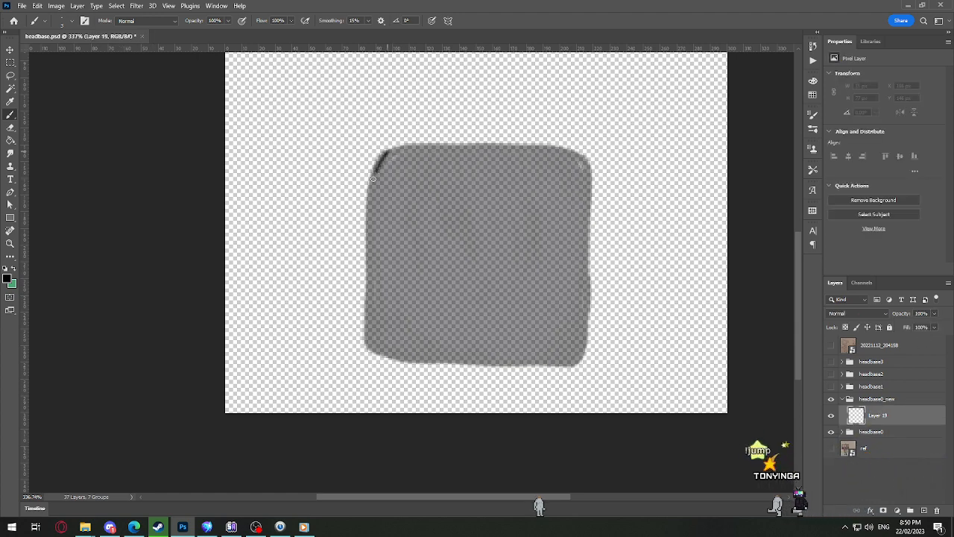
key(ctrl+z)
scroll(399, 178, up, 2)
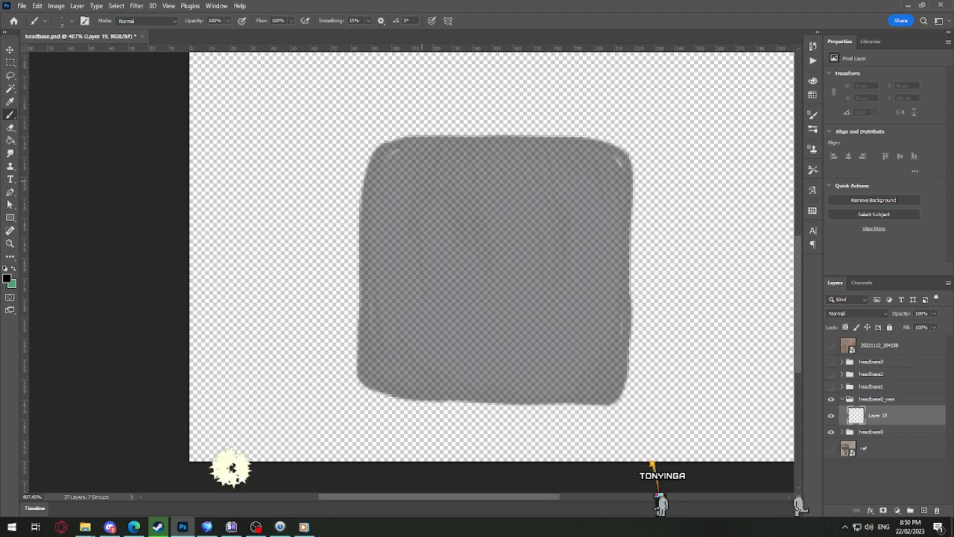
drag(408, 170, 457, 212)
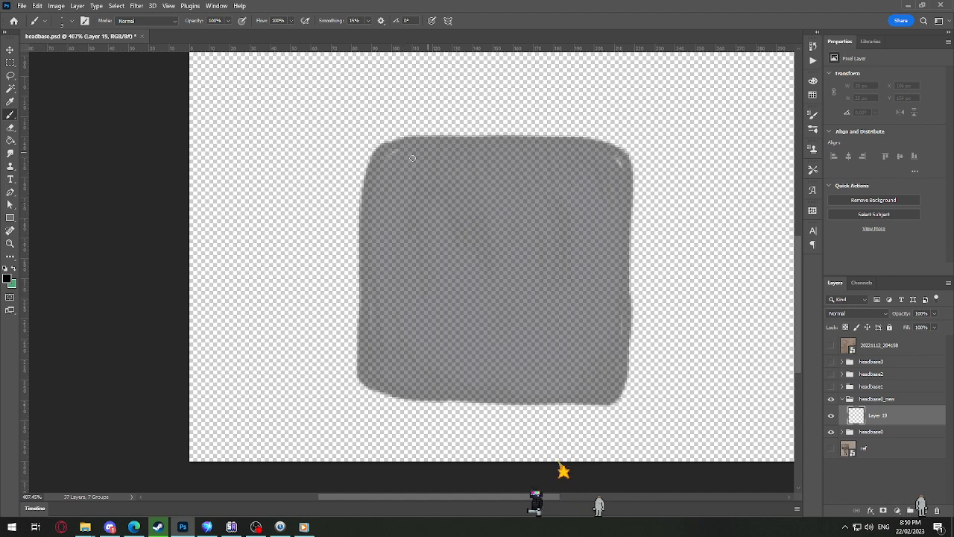
Step: Show the 20221112_204158 sketch layer and move the sketch down until its full TV head is within view
click(831, 347)
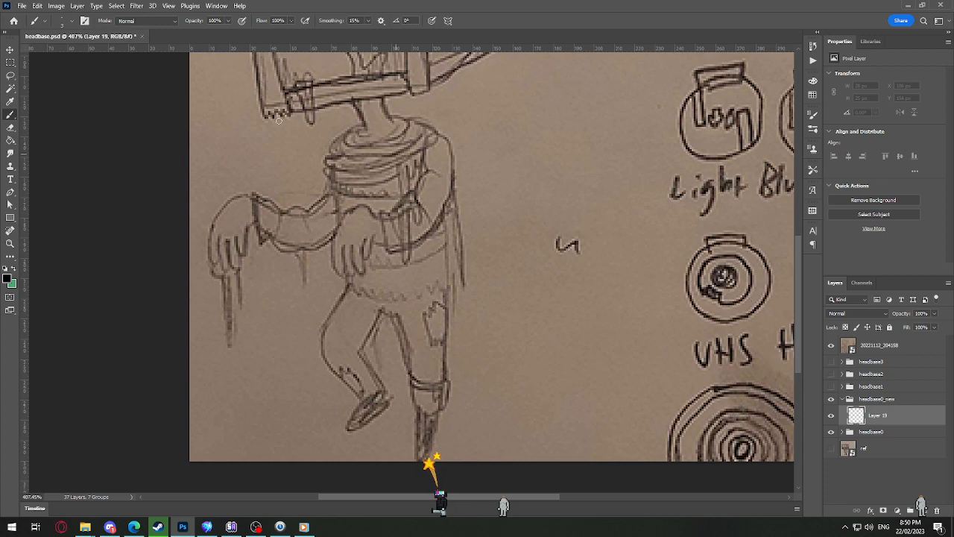
key(v)
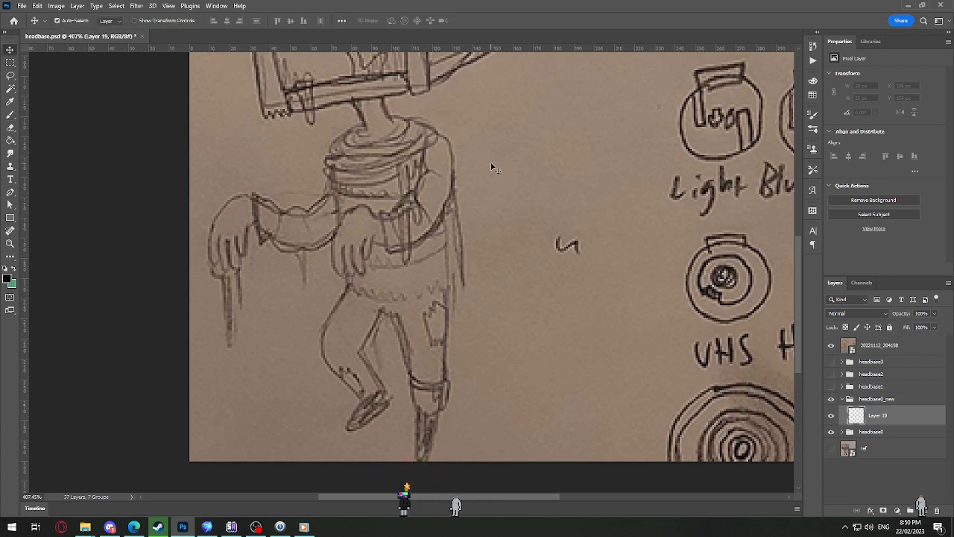
drag(492, 168, 497, 381)
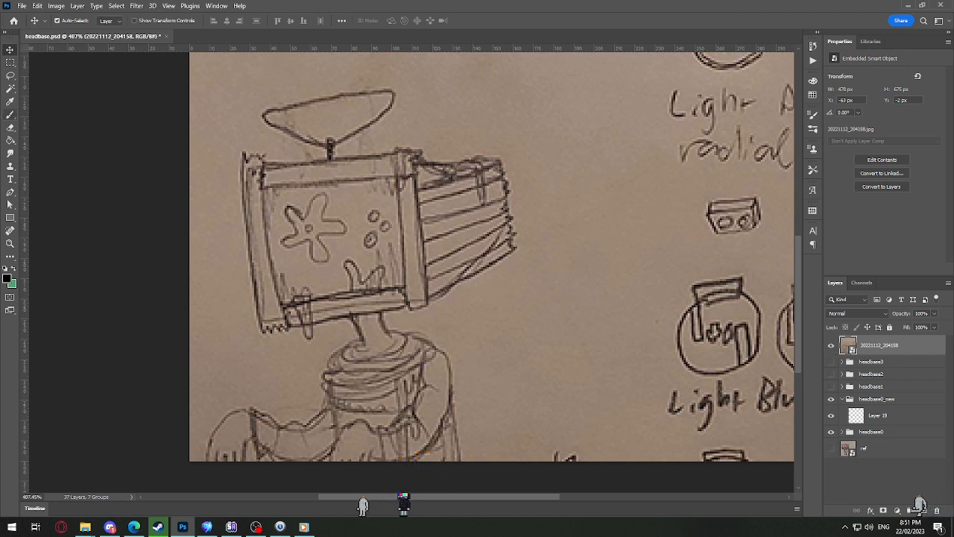
Step: Hide the 20221112_204158 sketch layer and return to Layer 19 with the Brush tool
key(b)
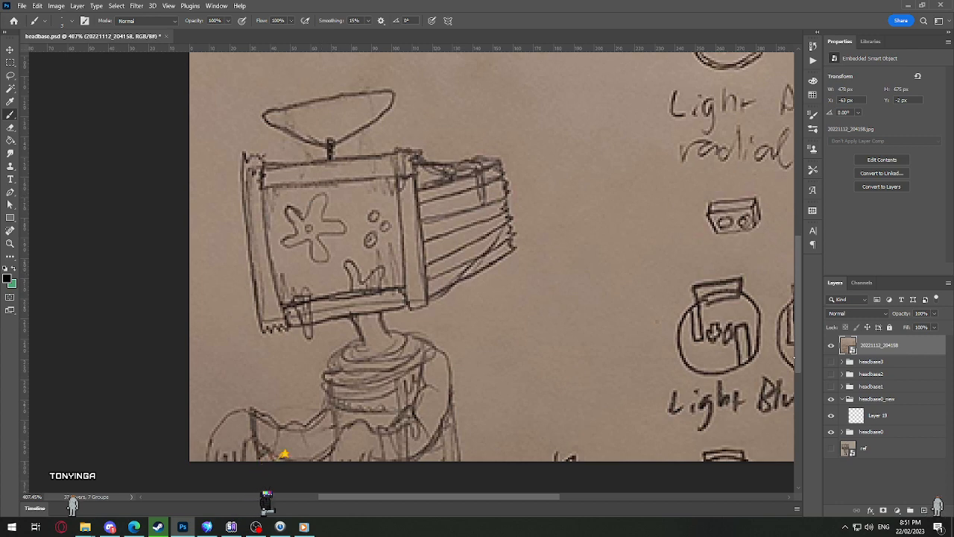
click(831, 346)
click(858, 417)
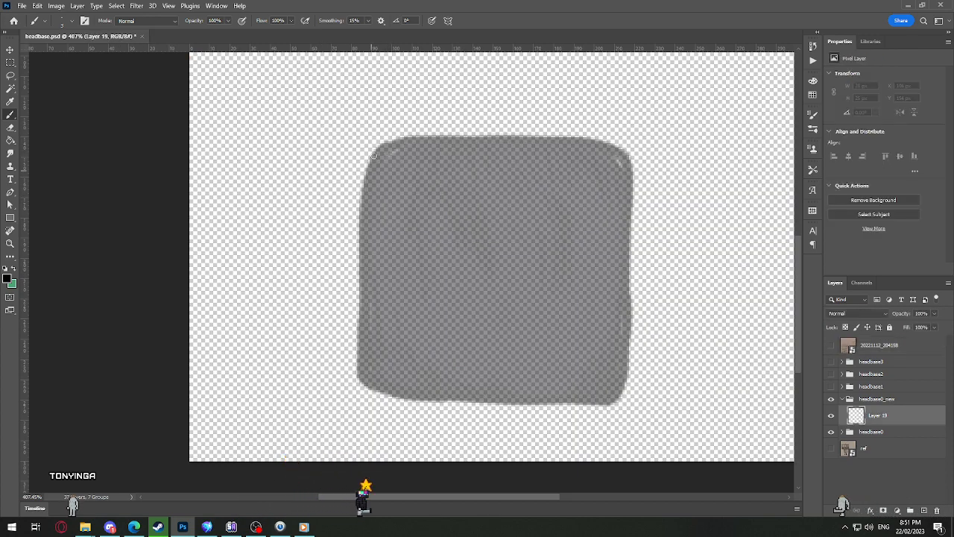
Step: Brush the upper part of the head's left side and a stepped, plank-like top edge over the grey guide shape
mouse_move(374, 155)
mouse_down()
mouse_move(365, 210)
mouse_move(373, 243)
mouse_up()
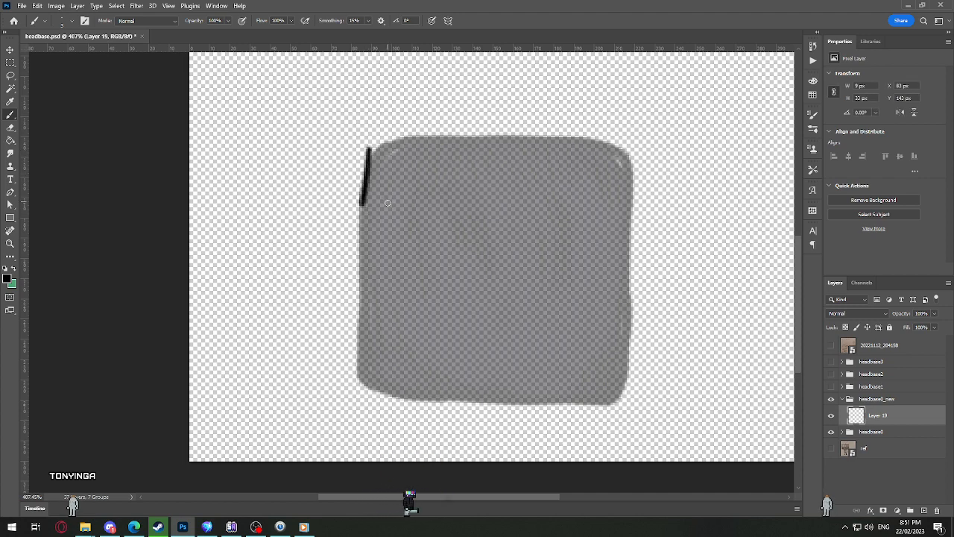
key(ctrl+z)
drag(366, 144, 360, 225)
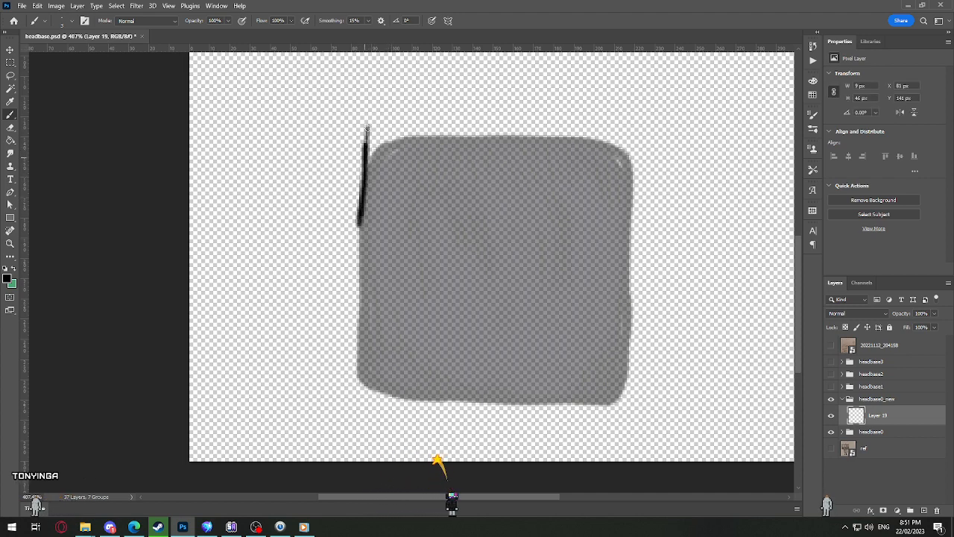
mouse_move(367, 128)
mouse_down()
mouse_move(384, 147)
mouse_move(366, 144)
mouse_move(366, 132)
mouse_move(391, 127)
mouse_move(402, 126)
mouse_move(406, 142)
mouse_move(409, 128)
mouse_move(503, 132)
mouse_up()
key(ctrl+z)
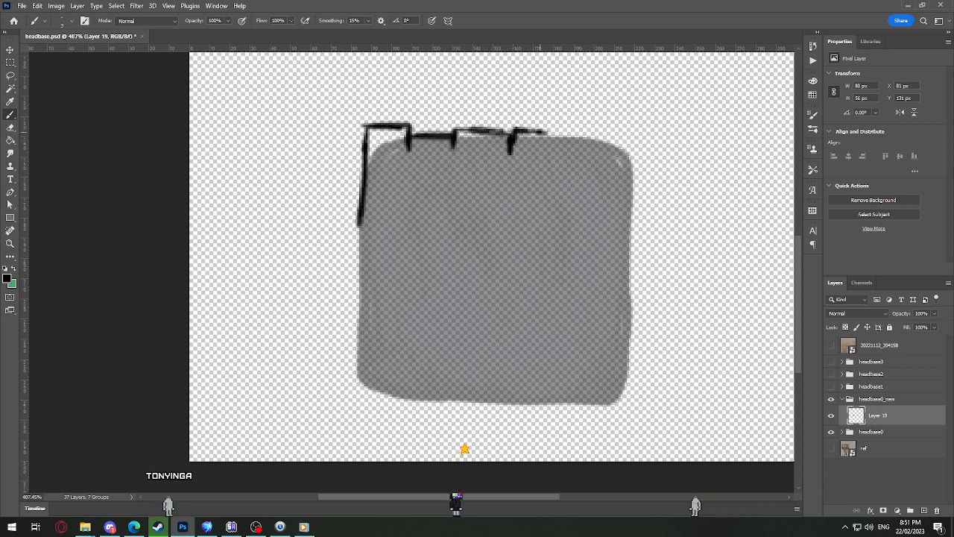
Step: Extend the stepped top edge with two more raised planks to the upper-right corner, erasing the misplaced stroke
drag(549, 155, 585, 140)
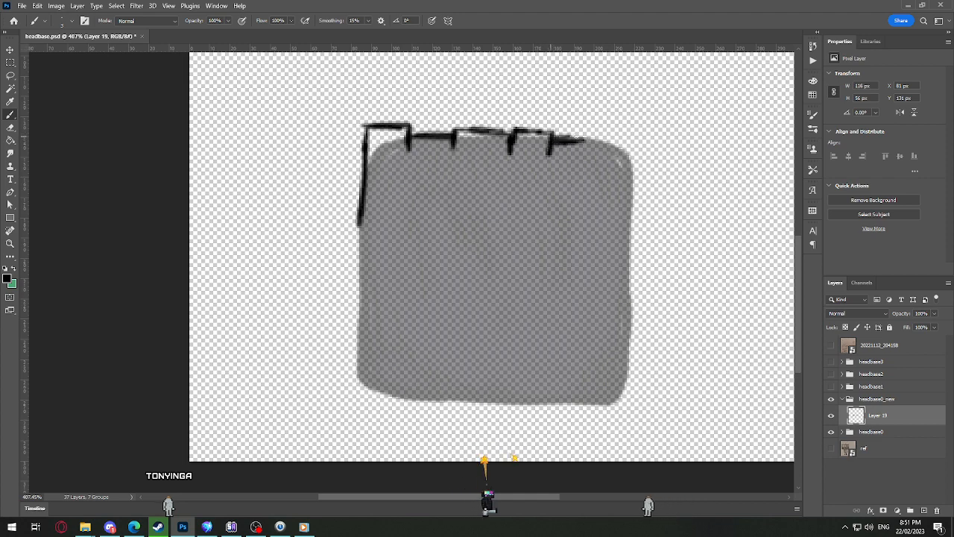
key(e)
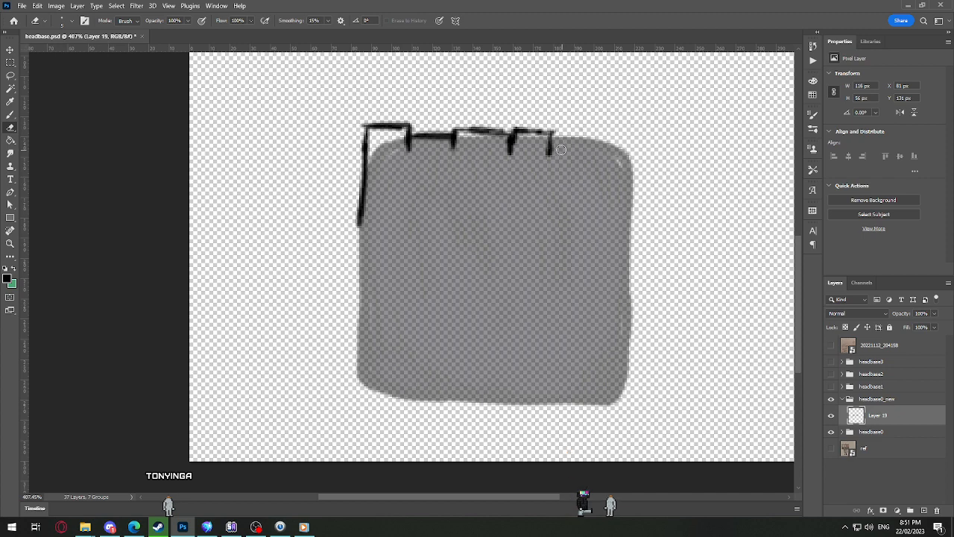
key(b)
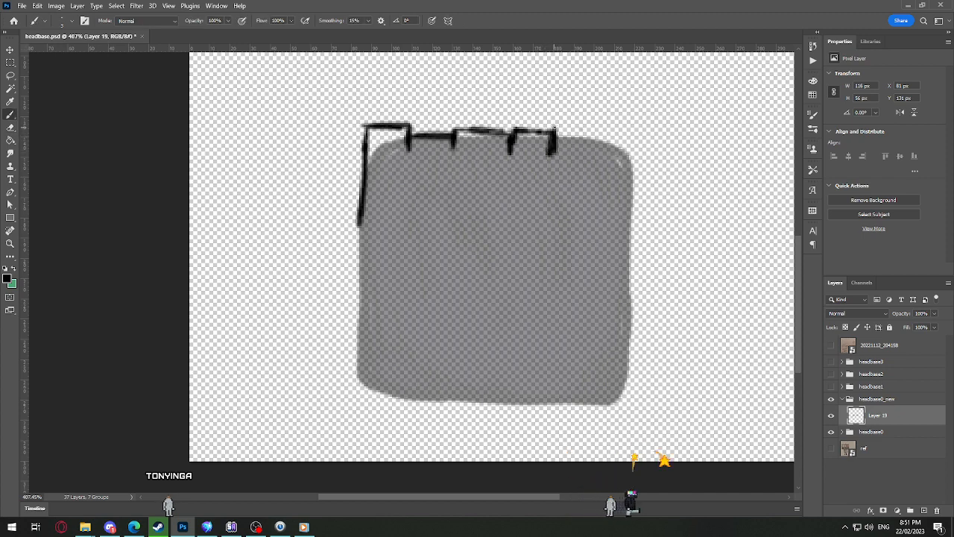
mouse_move(553, 133)
mouse_down()
mouse_move(632, 128)
mouse_move(630, 175)
mouse_up()
key(e)
key(b)
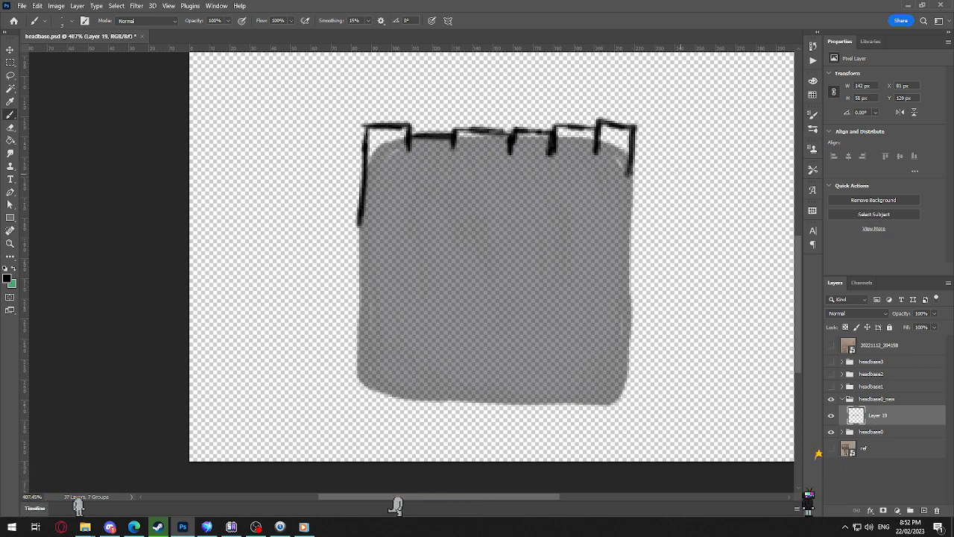
Step: Erase the outline's upper-right corner and redraw it slightly further in
key(e)
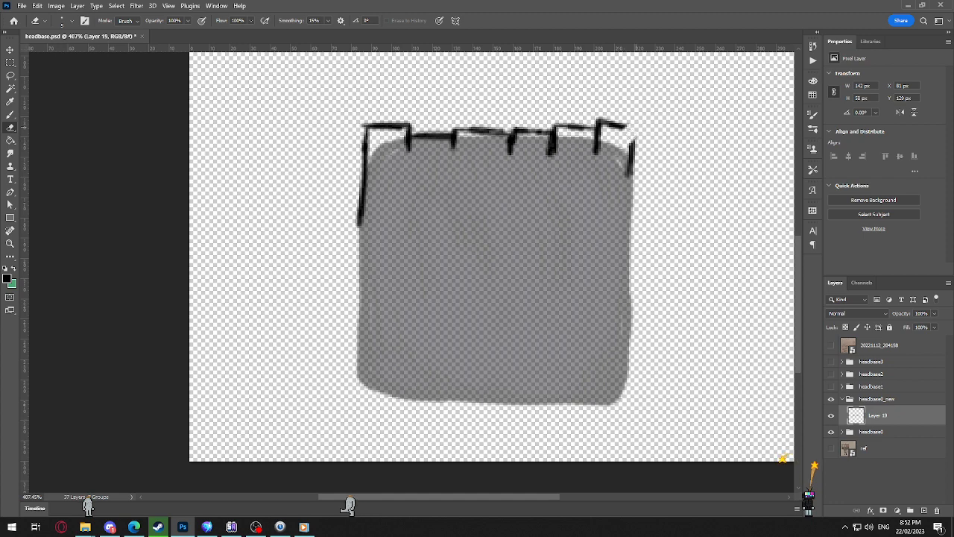
click(610, 123)
key(b)
drag(602, 123, 632, 149)
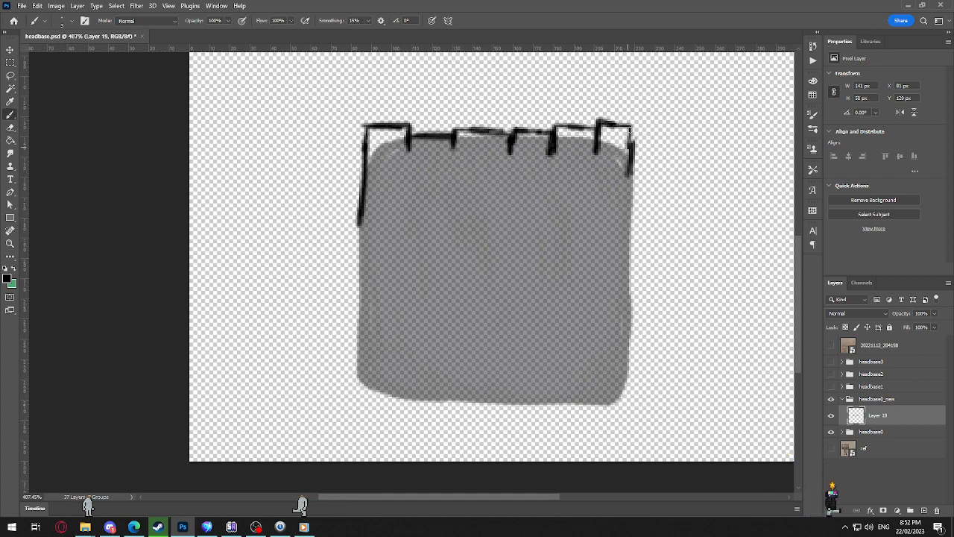
Step: Erase the top line of the fourth plank from the left and redraw it lower between its neighbours
drag(538, 212, 513, 179)
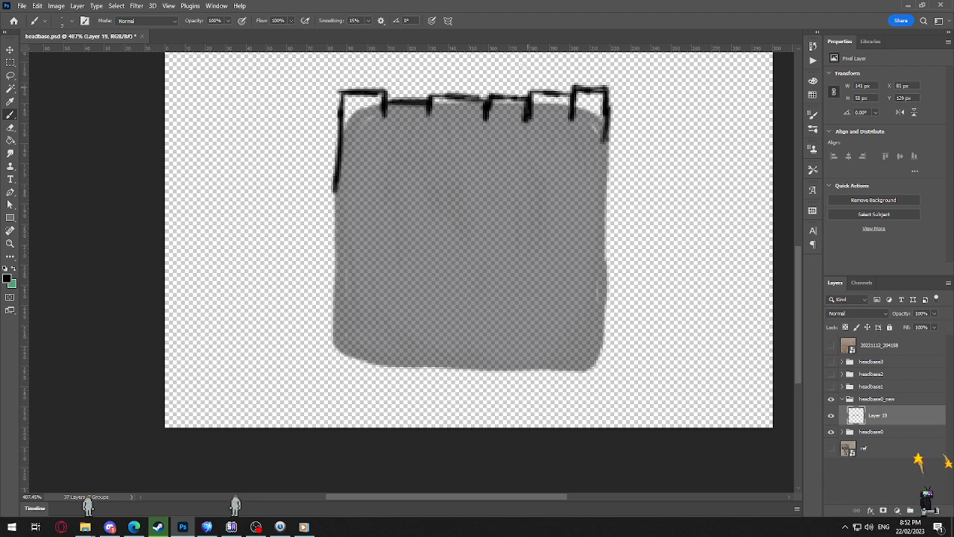
key(e)
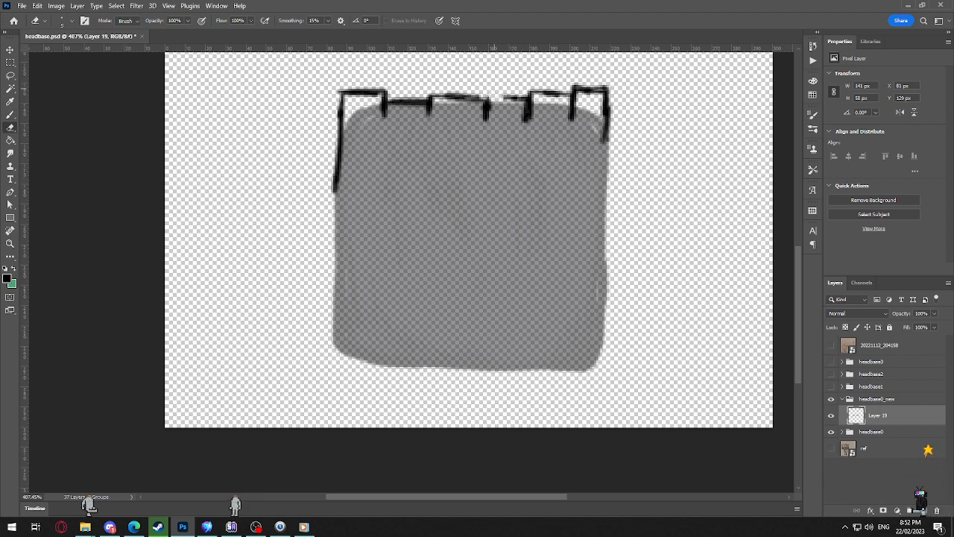
key(b)
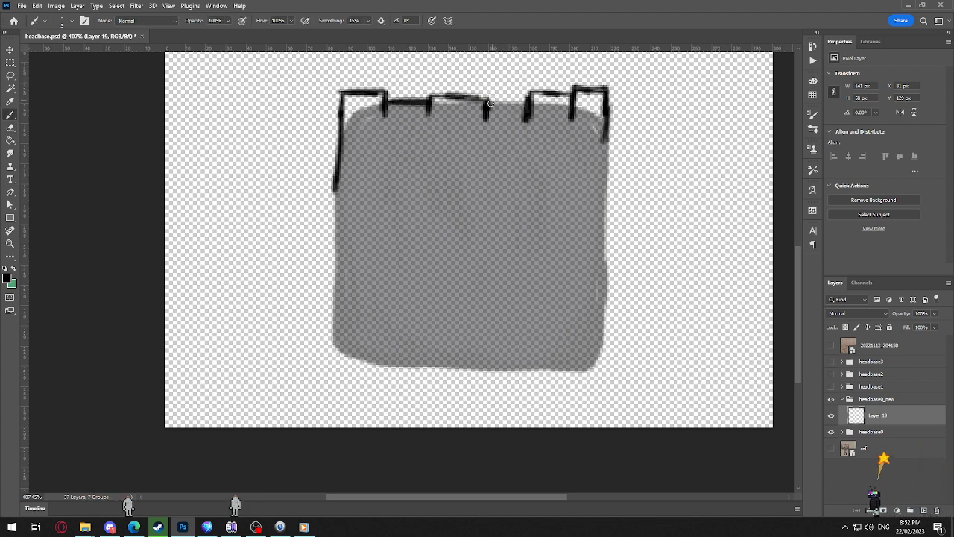
mouse_move(488, 101)
mouse_down()
mouse_move(486, 127)
mouse_move(488, 116)
mouse_up()
key(ctrl+z)
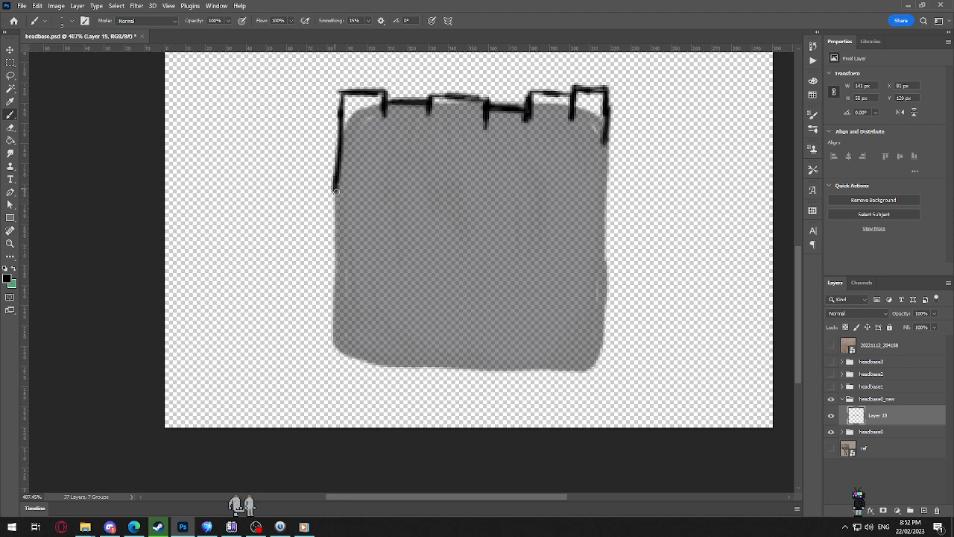
Step: Draw the head outline's left and right sides down to near the guide's lower corners, thickening the lines
shift+click(334, 339)
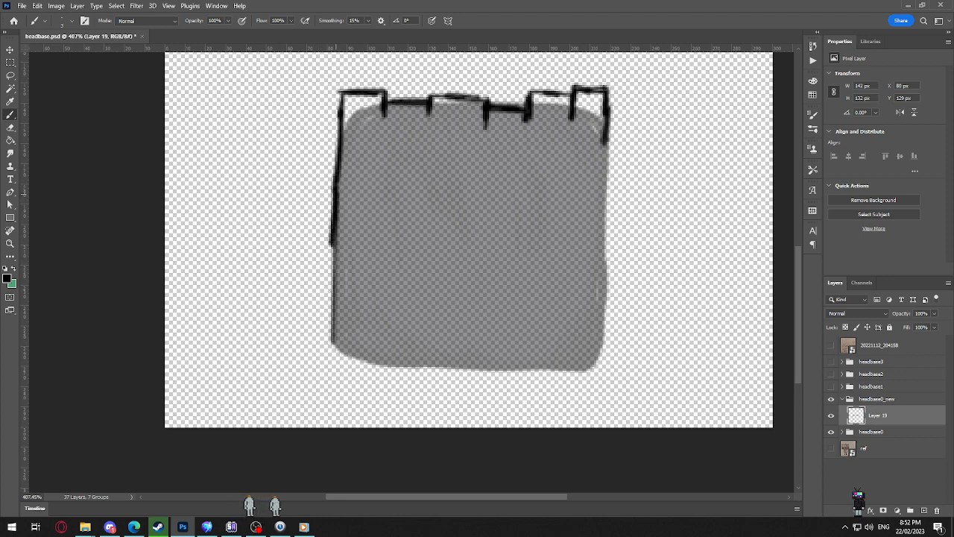
drag(332, 243, 330, 330)
drag(608, 133, 605, 240)
drag(606, 182, 604, 284)
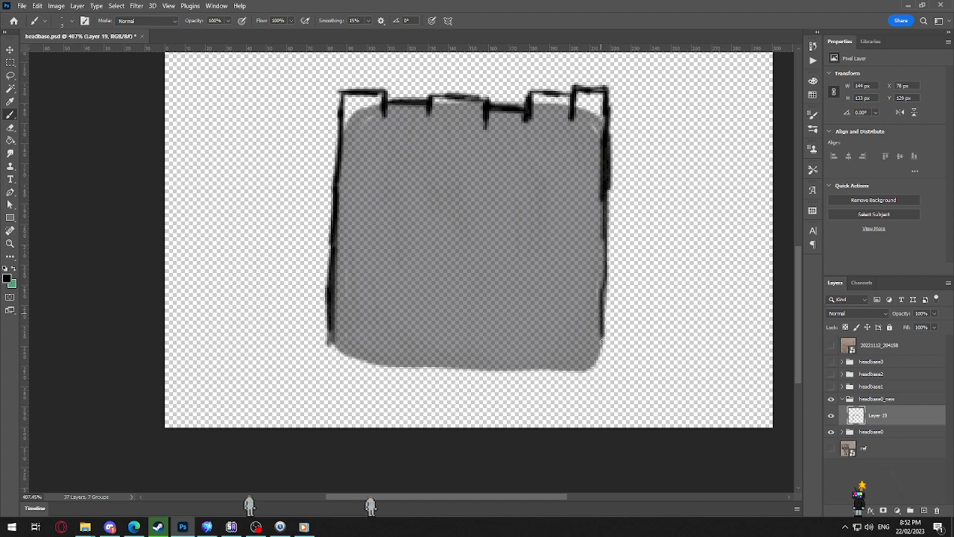
drag(606, 209, 601, 350)
Step: Draw the head's stepped bottom edge from the lower-left corner through the end of the fifth plank
drag(457, 244, 450, 271)
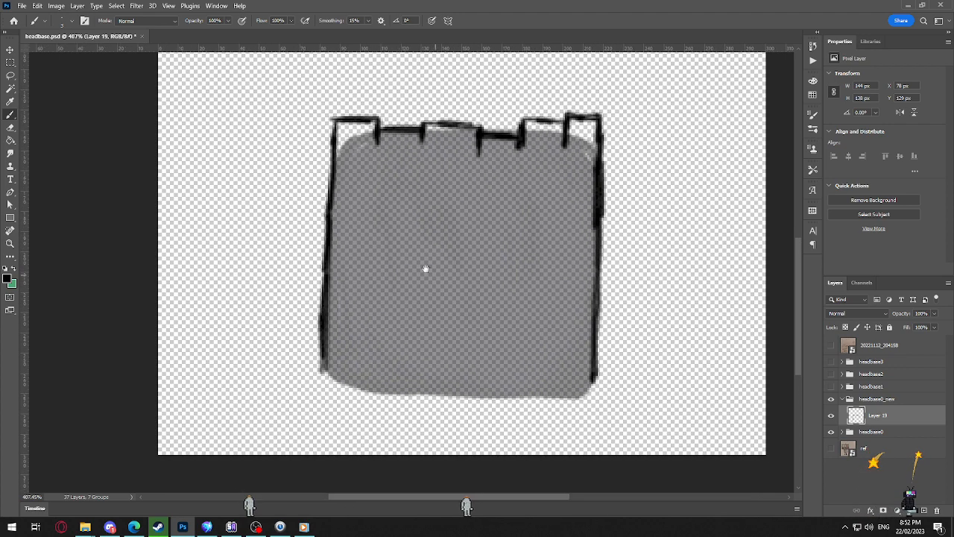
drag(323, 382, 356, 391)
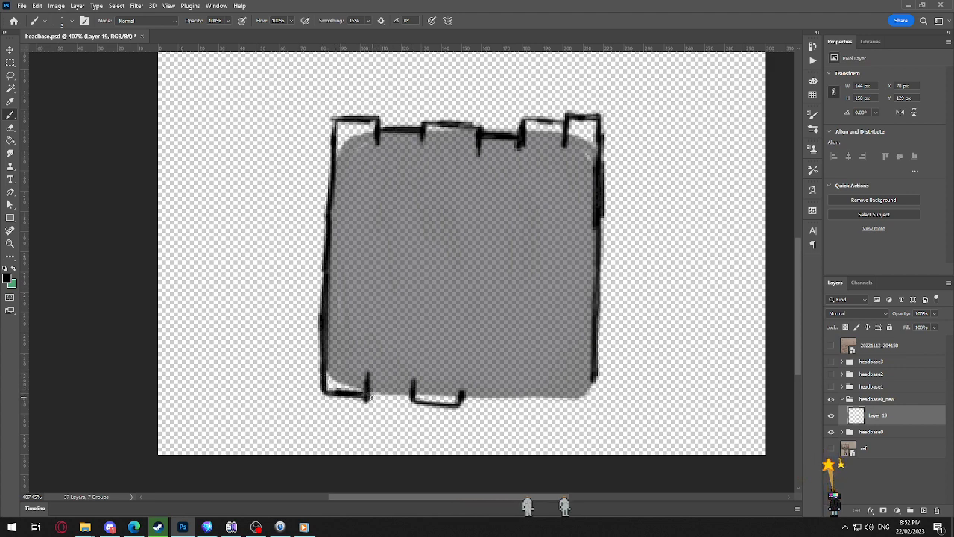
shift+click(368, 389)
shift+click(369, 389)
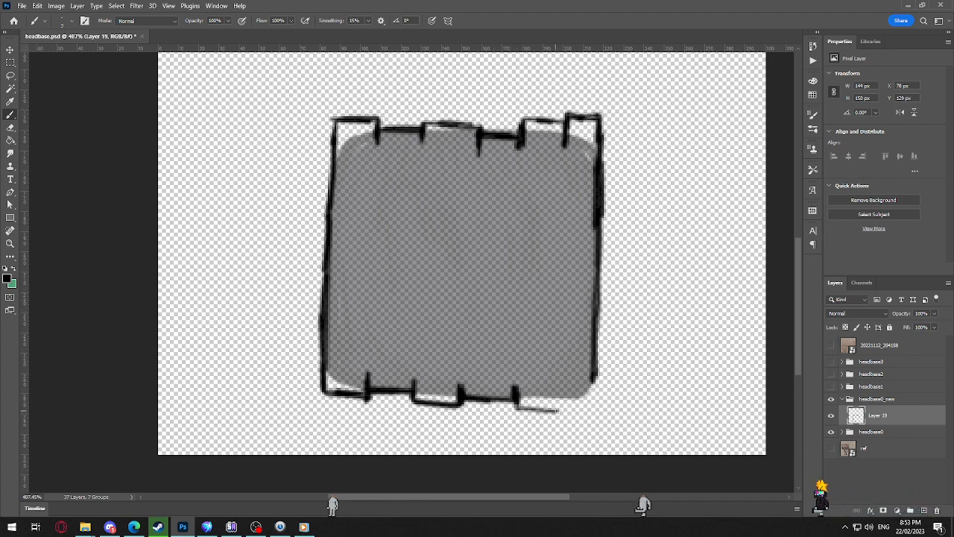
drag(556, 411, 556, 392)
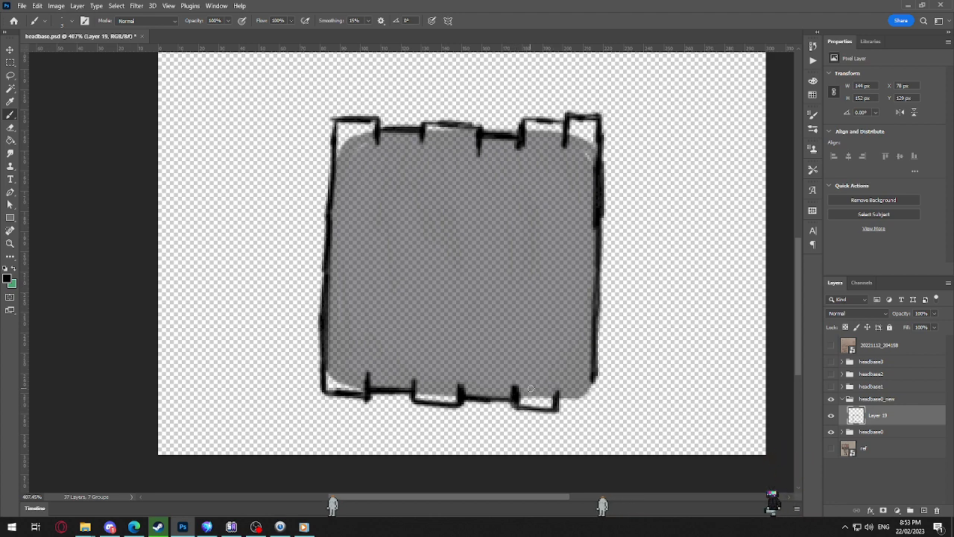
Step: Draw the last plank's bottom edge to close the outline at the lower-right corner
scroll(531, 388, down, 6)
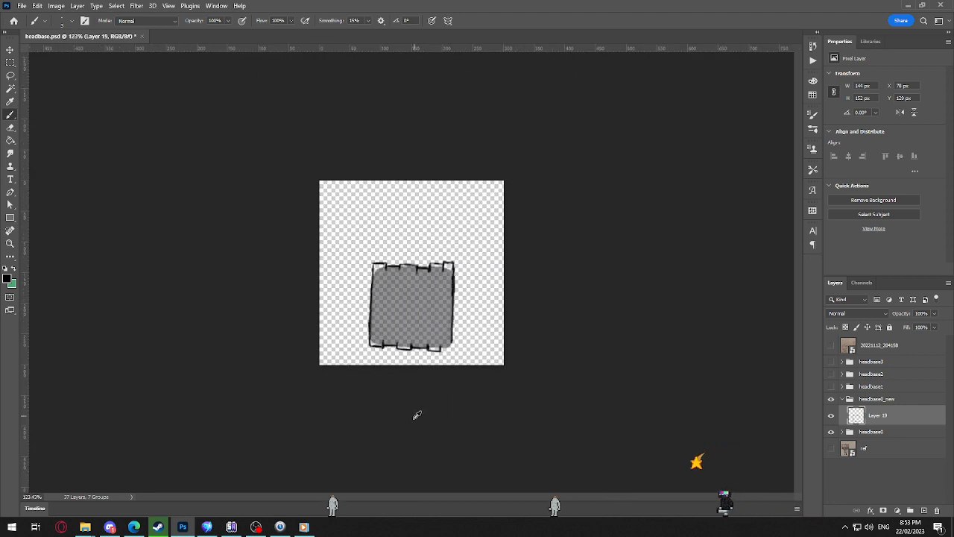
scroll(417, 414, up, 5)
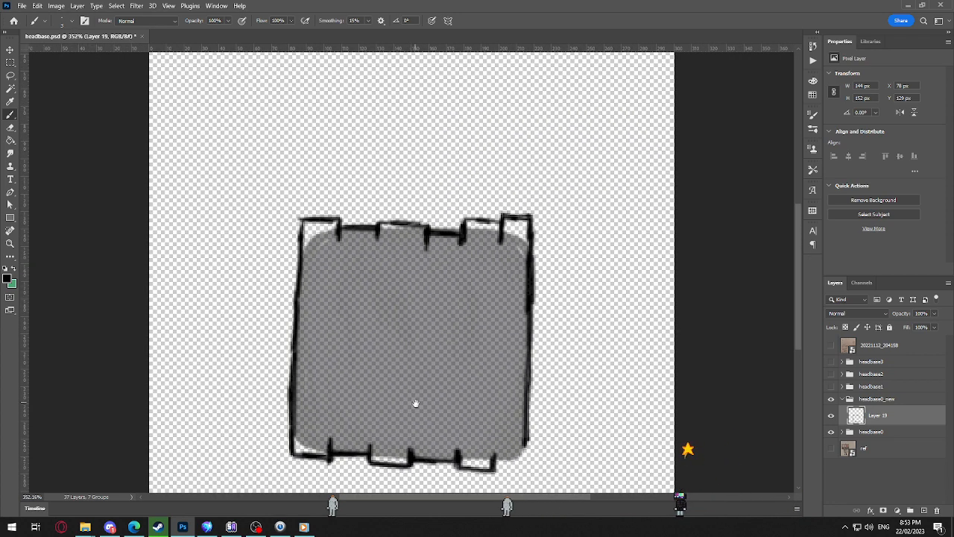
drag(416, 404, 441, 329)
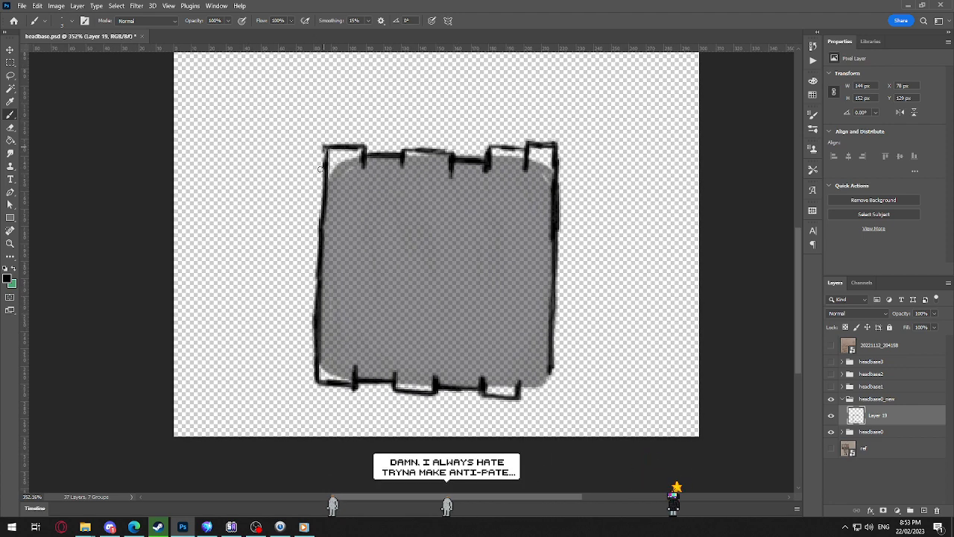
key(e)
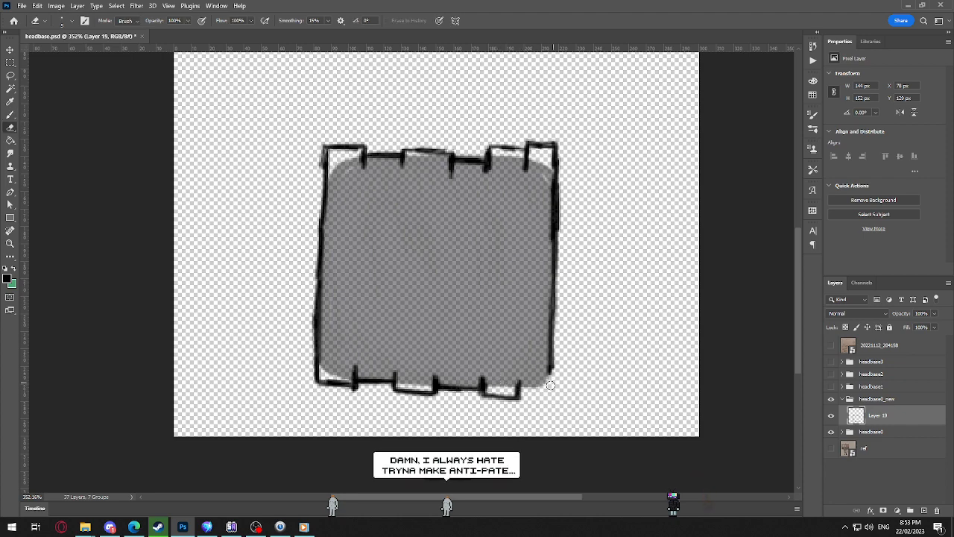
key(b)
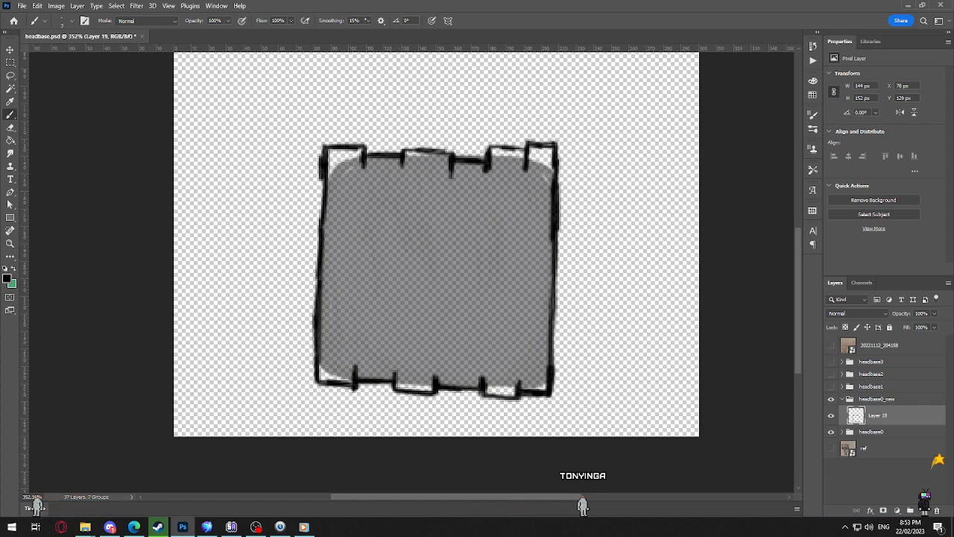
Step: Set the brush smoothing to 0%
click(369, 20)
drag(368, 32, 362, 32)
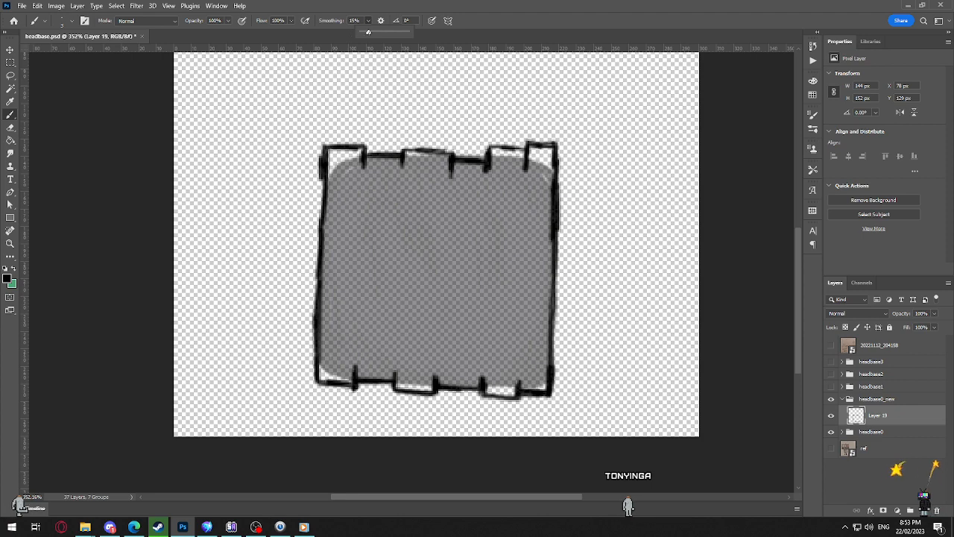
click(321, 172)
key(bracketright)
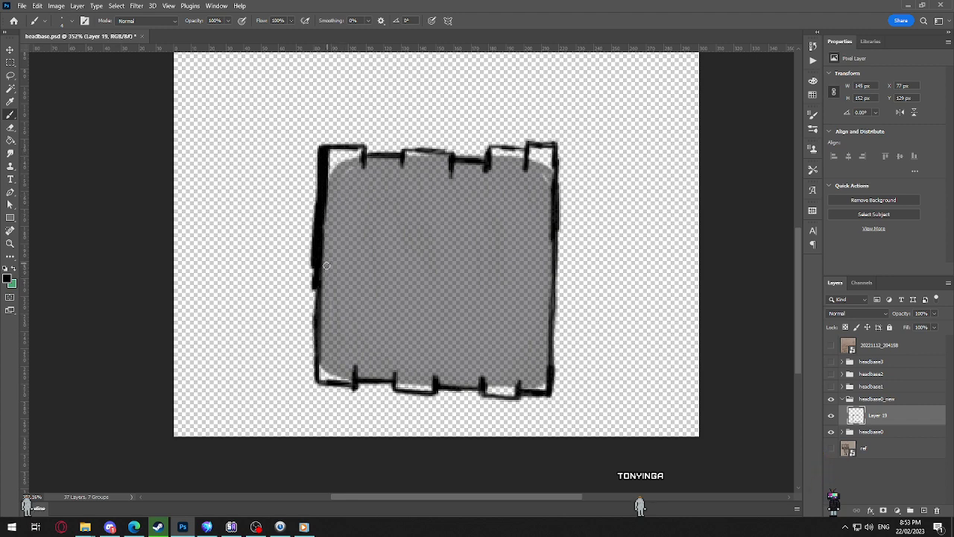
key(ctrl+z)
key(ctrl+z)
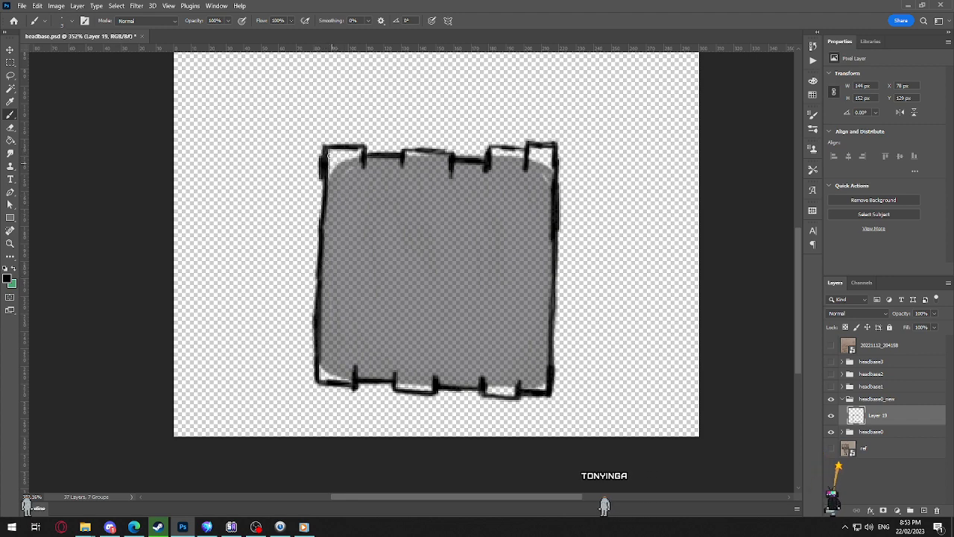
Step: Thicken the head outline's left and right sides along their full height
drag(322, 148, 313, 379)
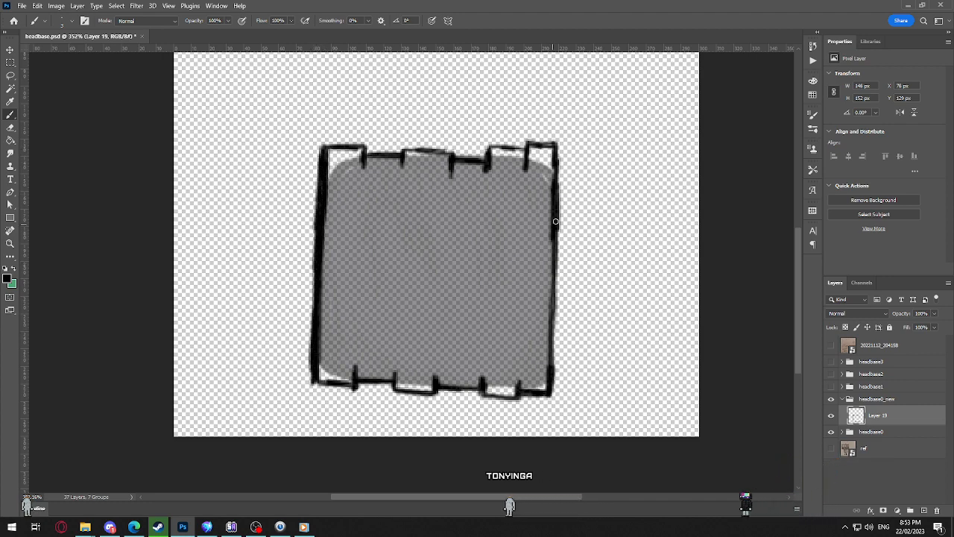
drag(554, 230, 550, 401)
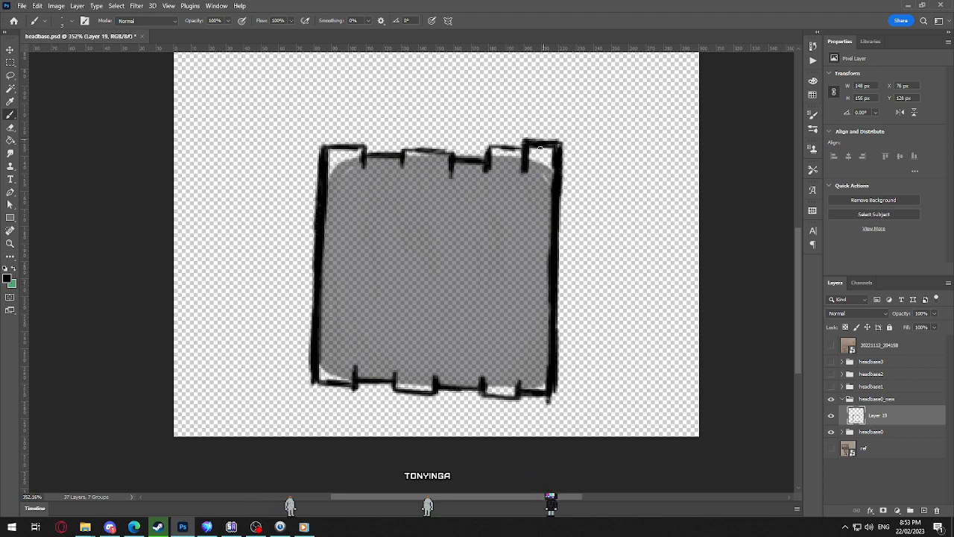
Step: Undo the last stroke on the rightmost plank's top and thicken the whole stepped top edge from right to left
key(ctrl+z)
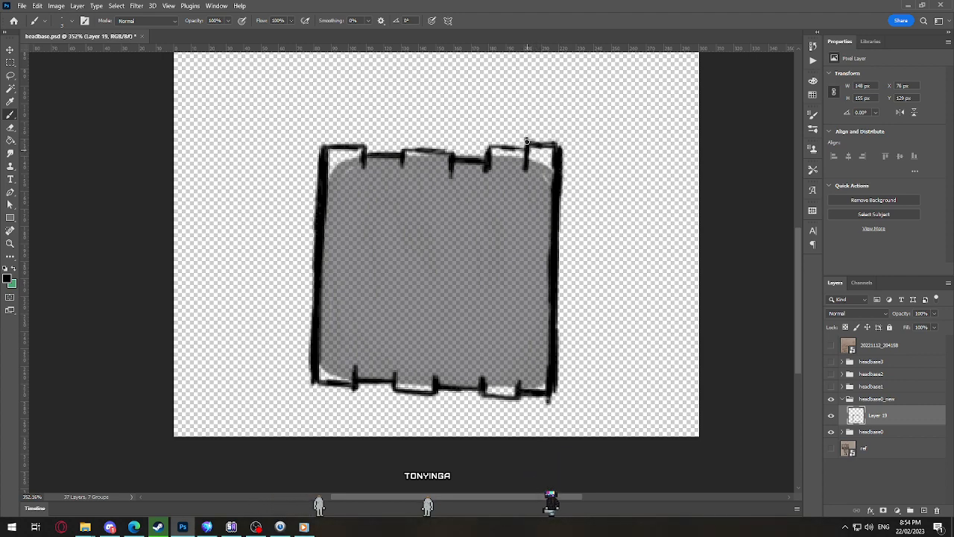
drag(529, 139, 557, 144)
drag(526, 140, 487, 142)
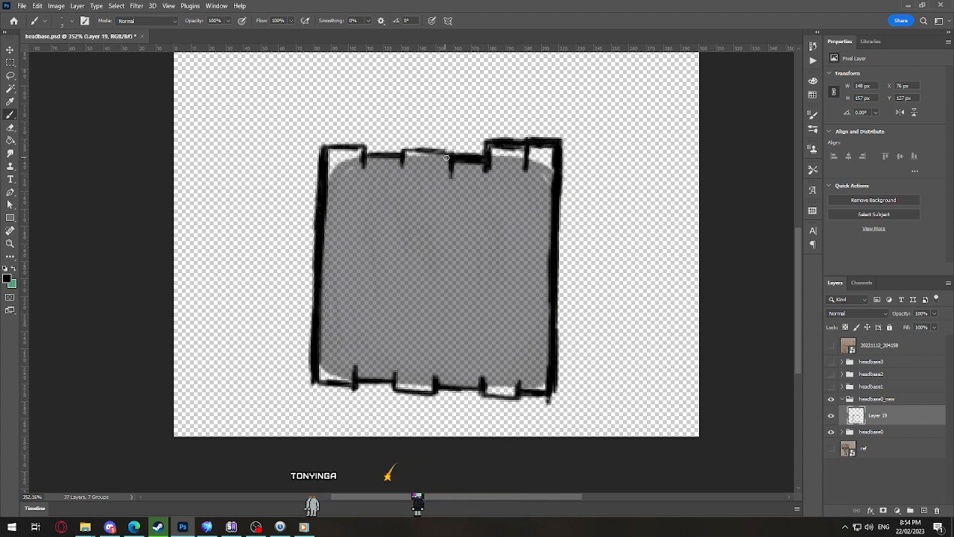
mouse_move(452, 169)
mouse_down()
mouse_move(451, 150)
mouse_move(415, 145)
mouse_move(425, 144)
mouse_up()
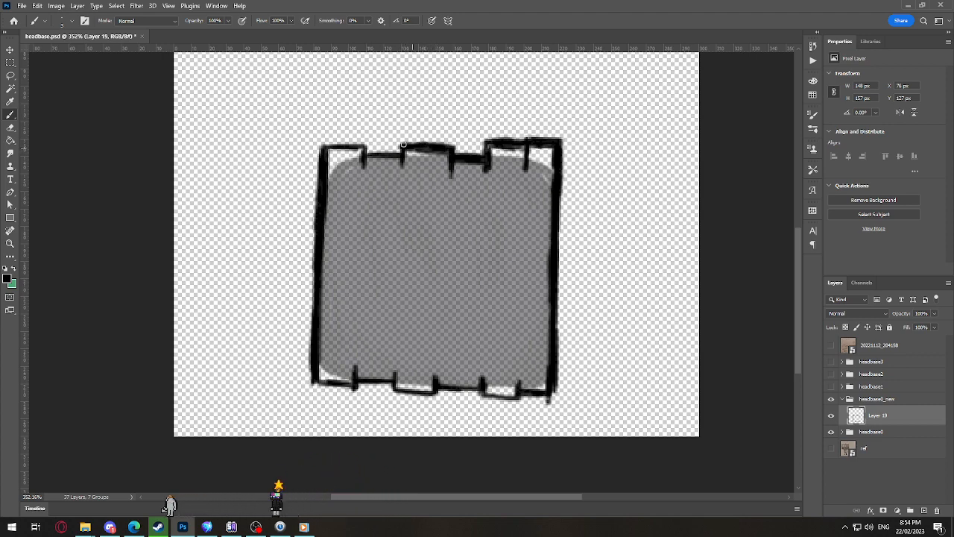
drag(399, 148, 378, 151)
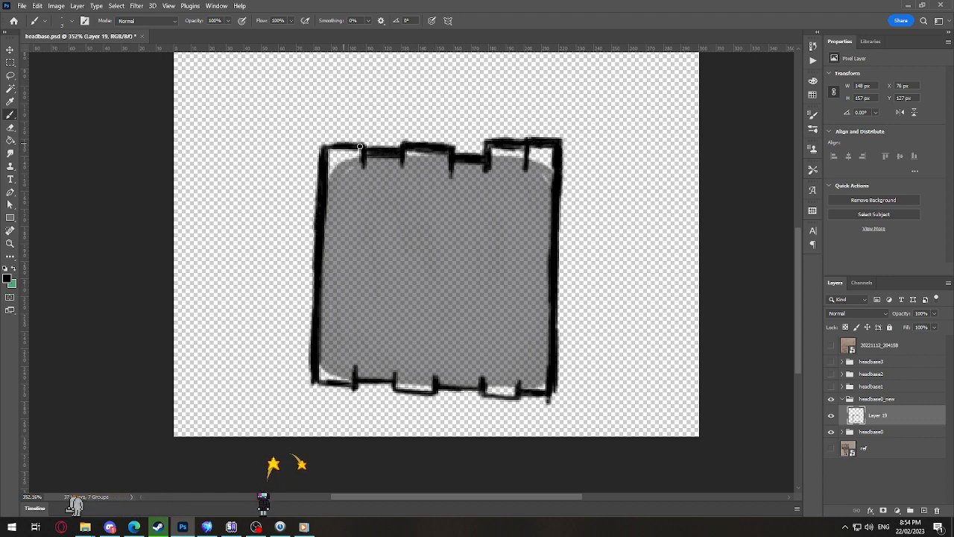
drag(362, 150, 325, 141)
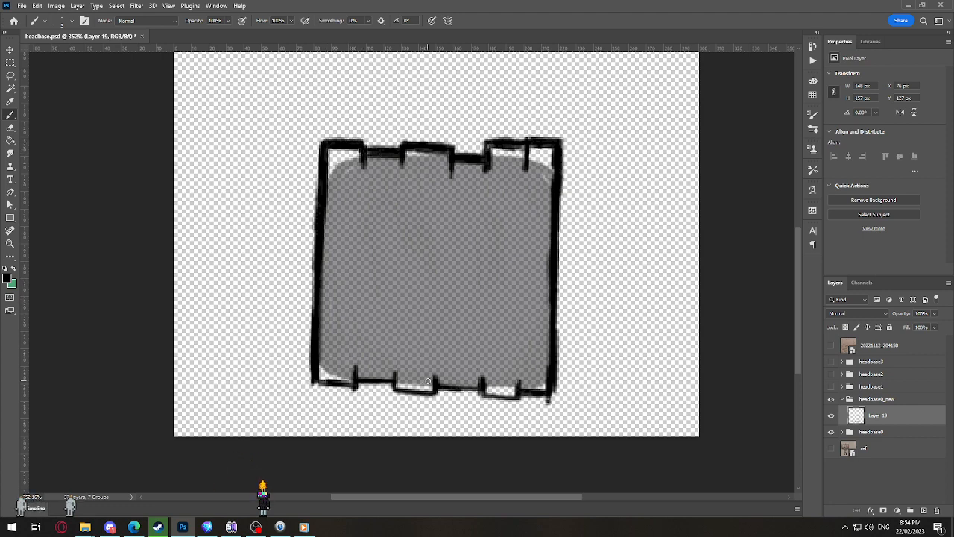
Step: Thicken the stepped bottom edge from the lower-left corner across to the fifth plank
scroll(428, 382, up, 5)
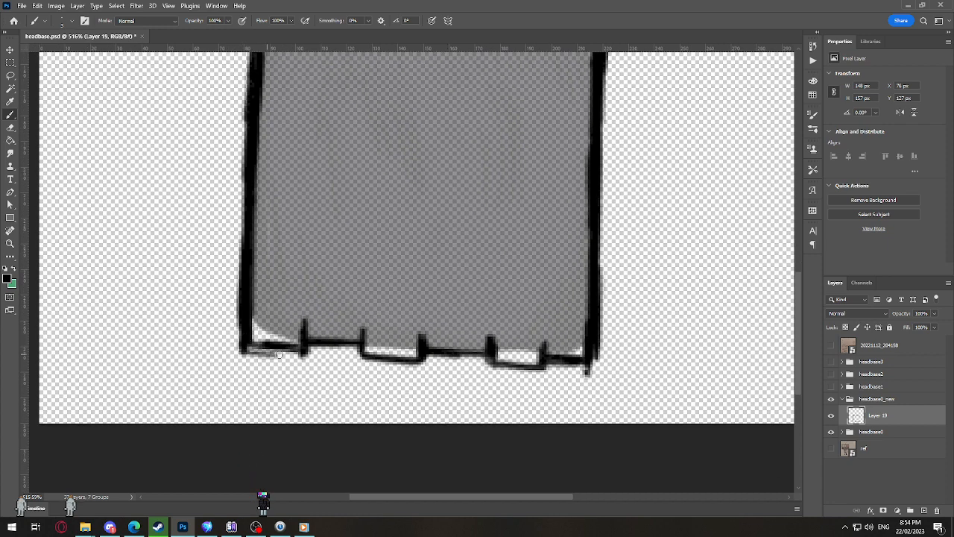
drag(278, 350, 303, 352)
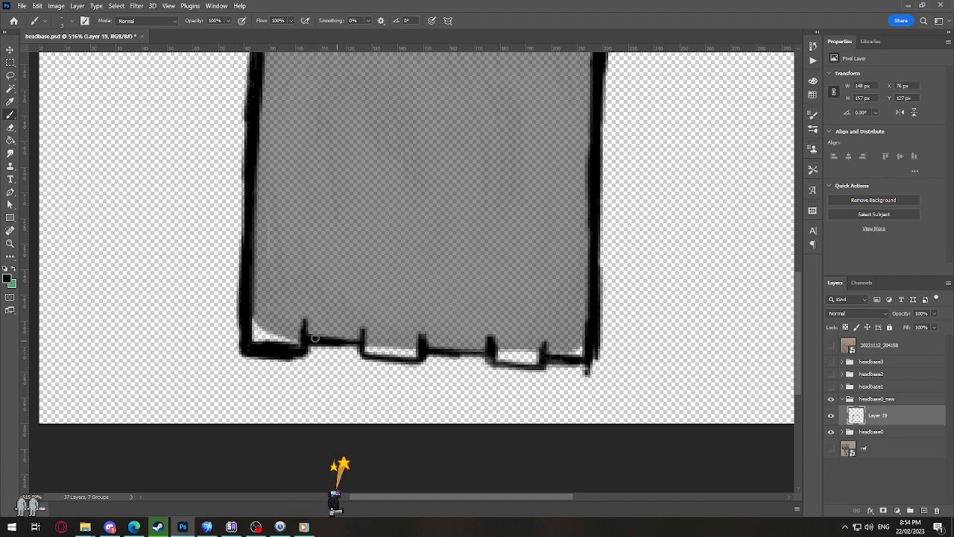
mouse_move(311, 333)
mouse_down()
mouse_move(384, 348)
mouse_move(359, 347)
mouse_move(423, 366)
mouse_up()
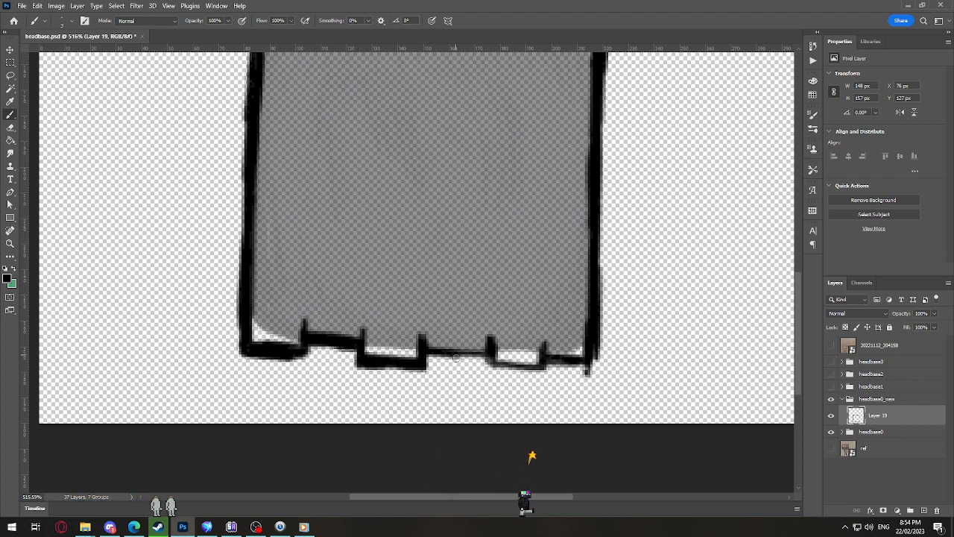
drag(421, 359, 547, 366)
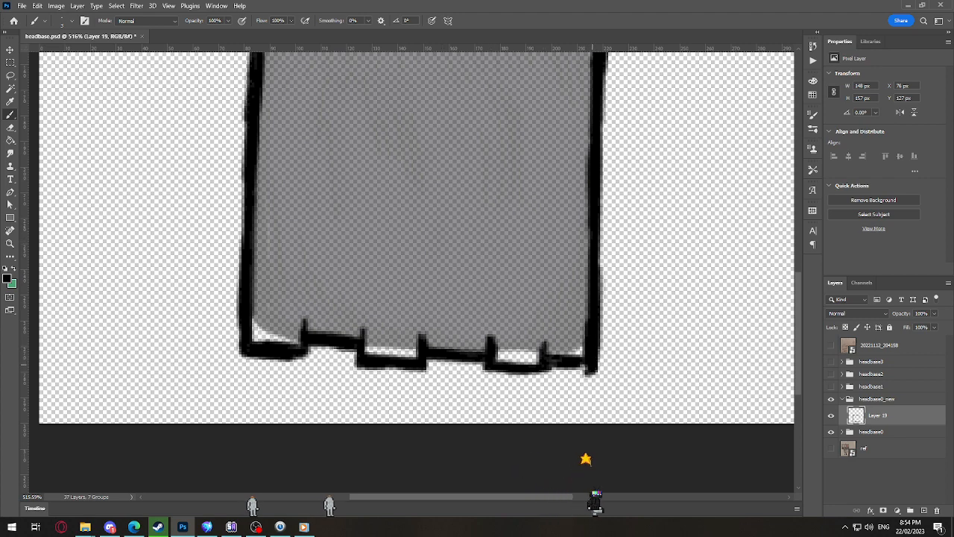
Step: Draw five thin, straight divider lines between the planks, joining the top notches to the matching bottom notches
scroll(593, 466, down, 4)
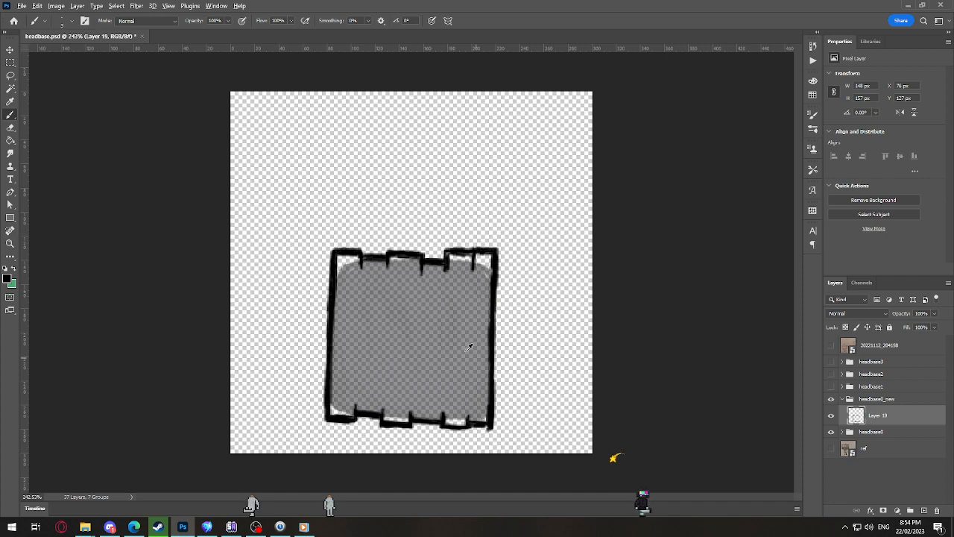
scroll(468, 347, up, 3)
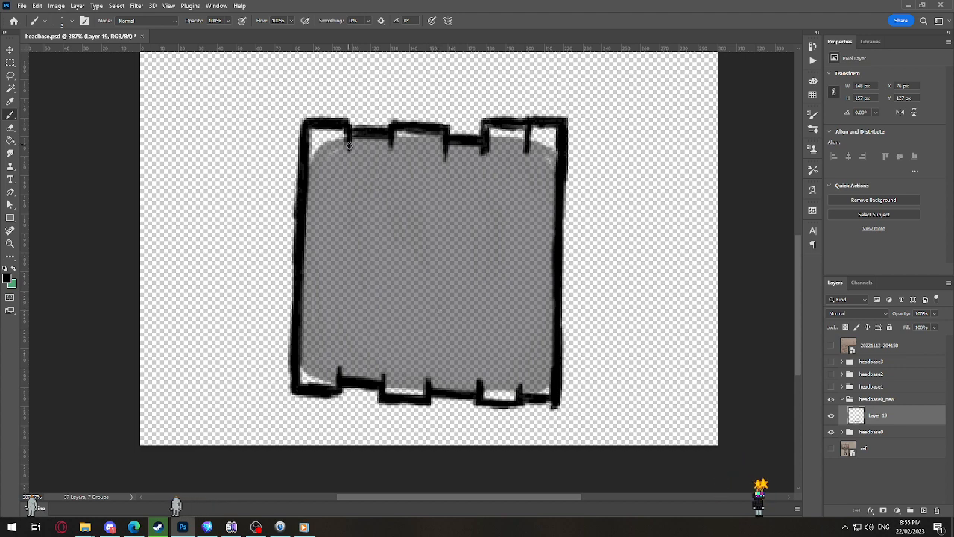
shift+click(342, 368)
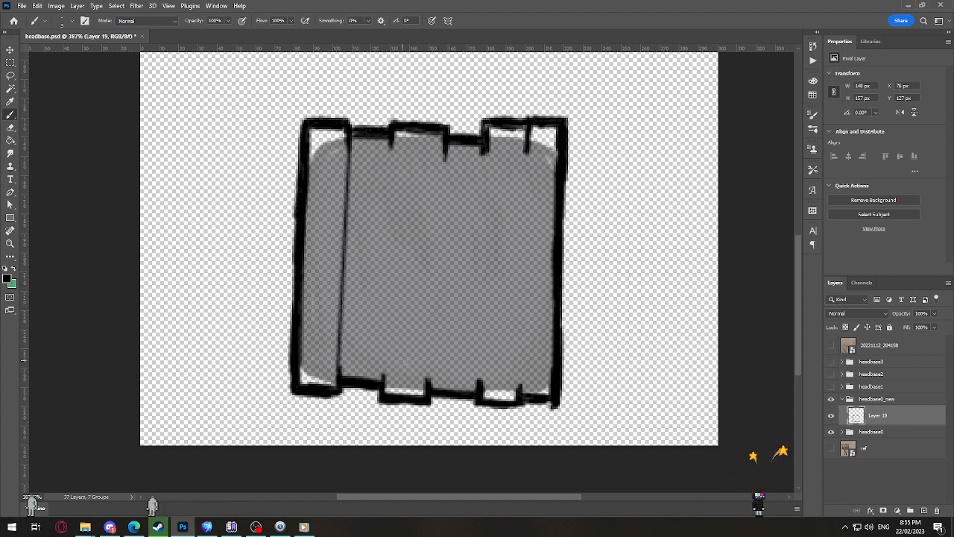
shift+click(399, 147)
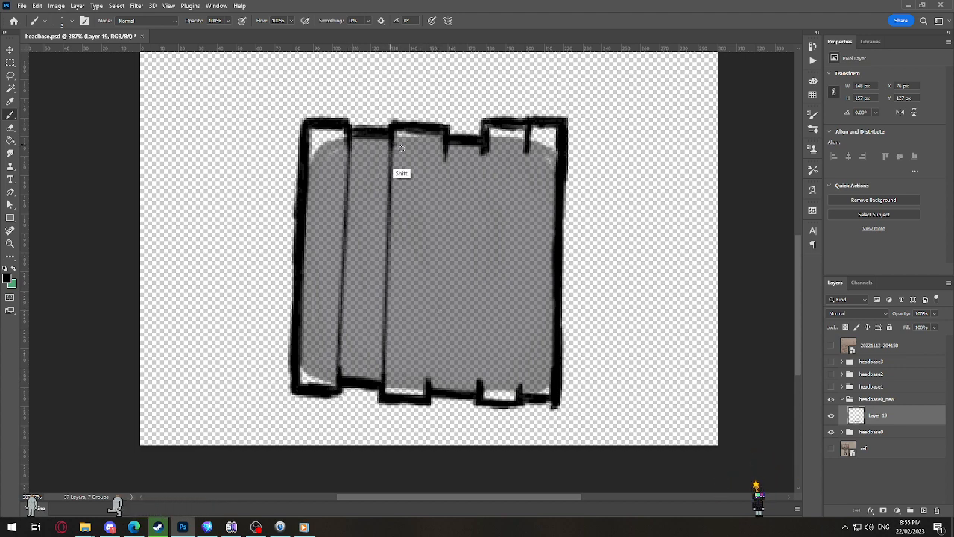
shift+click(427, 386)
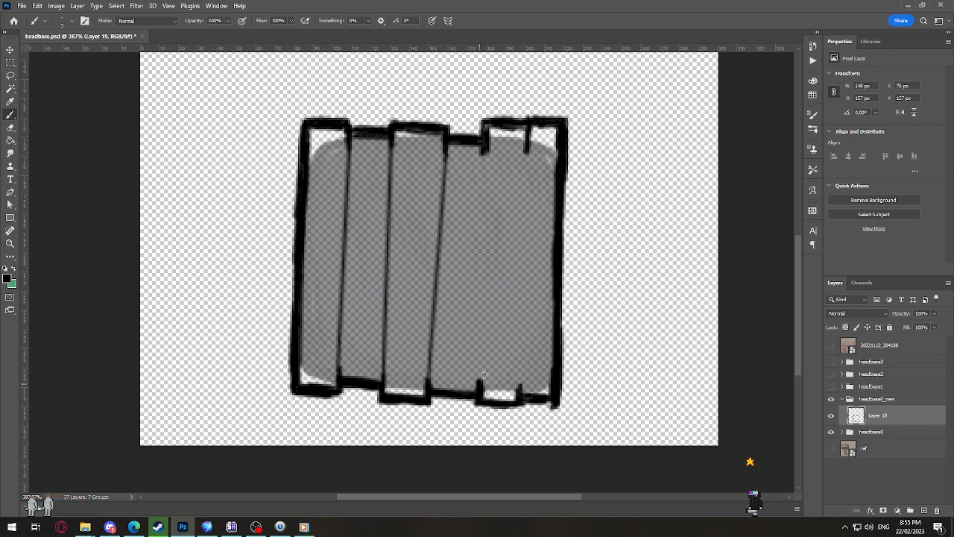
shift+click(488, 144)
click(530, 152)
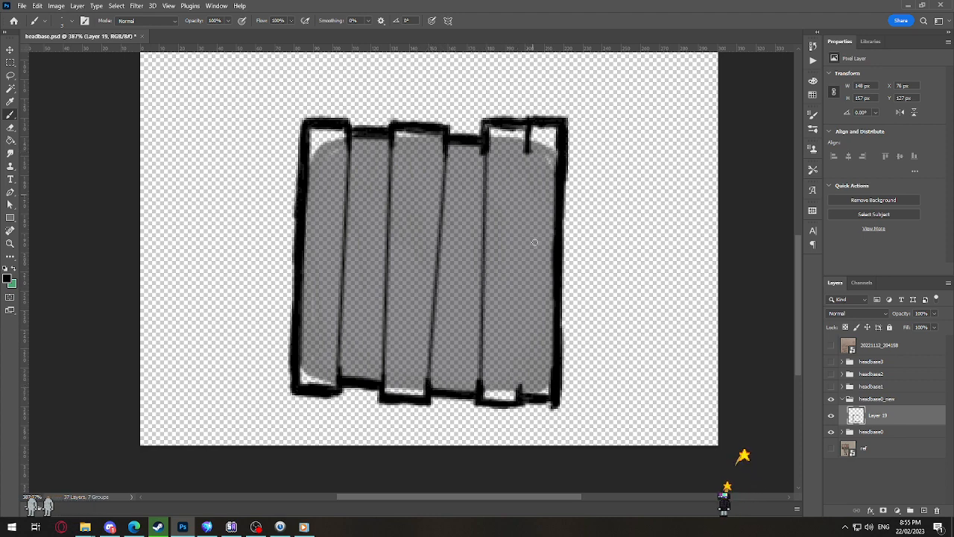
shift+click(522, 390)
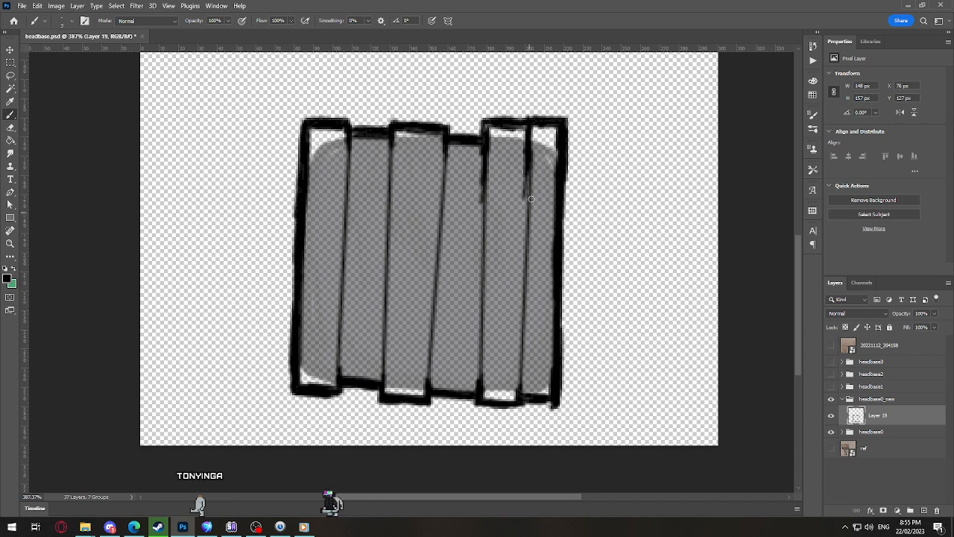
Step: Thicken the rightmost plank divider down to the bottom edge with overlapping strokes
drag(527, 171, 525, 239)
drag(526, 196, 524, 281)
mouse_move(525, 238)
mouse_down()
mouse_move(522, 327)
mouse_move(535, 319)
mouse_move(519, 303)
mouse_move(522, 371)
mouse_up()
drag(524, 319, 521, 392)
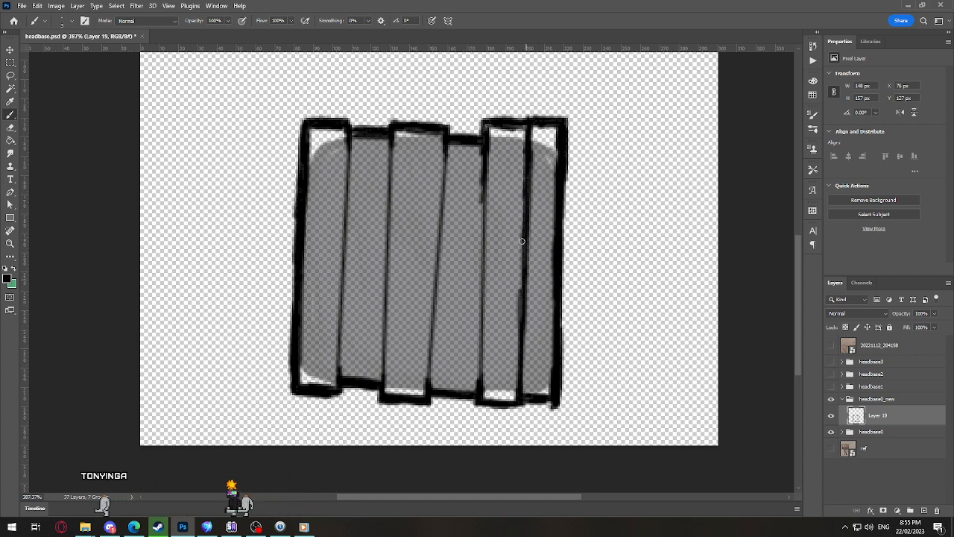
Step: Thicken the fourth plank divider from the left down to the bottom edge with overlapping strokes
drag(481, 166, 480, 257)
drag(481, 185, 479, 289)
drag(480, 244, 477, 343)
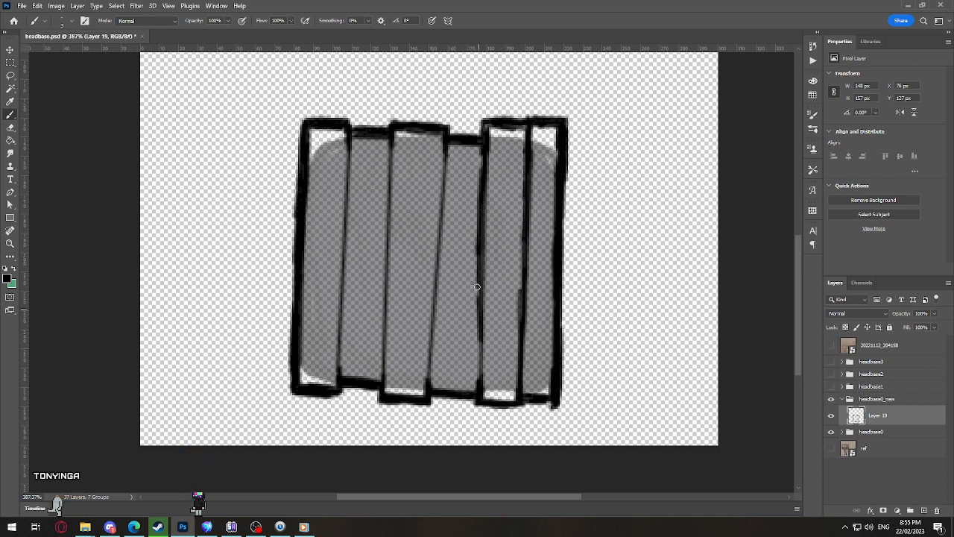
drag(477, 277, 475, 365)
drag(476, 316, 475, 389)
Step: Thicken the slanted third plank divider from the left over its full height
drag(434, 313, 430, 381)
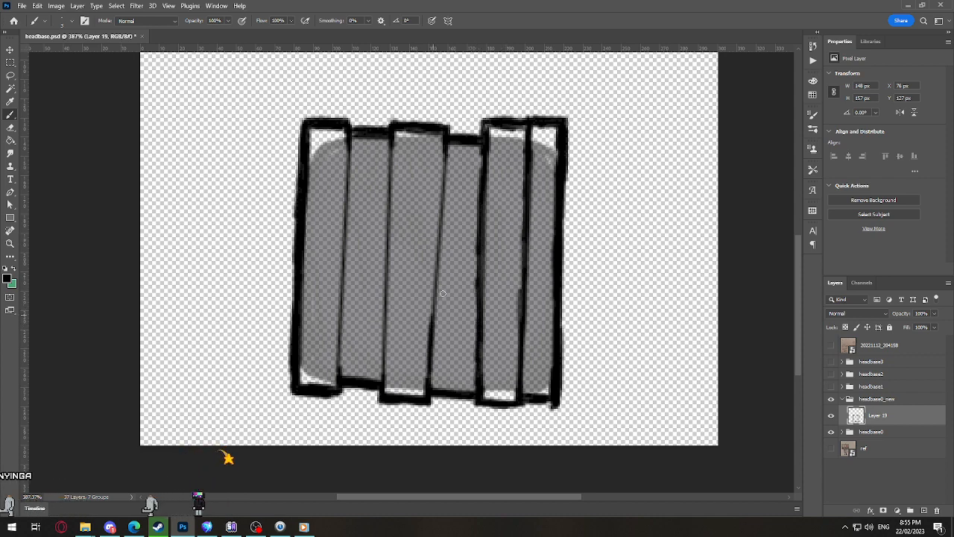
drag(434, 264, 429, 343)
drag(445, 170, 434, 279)
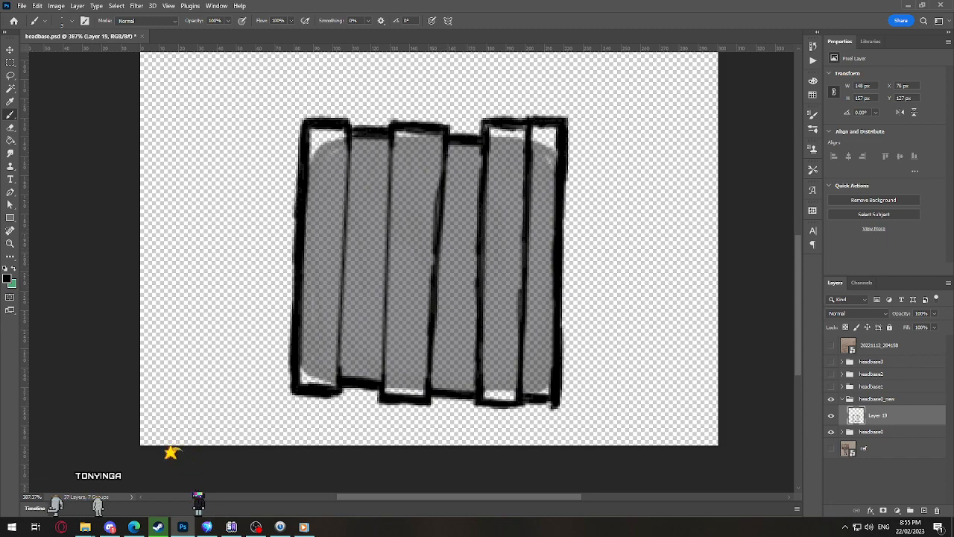
key(super+d)
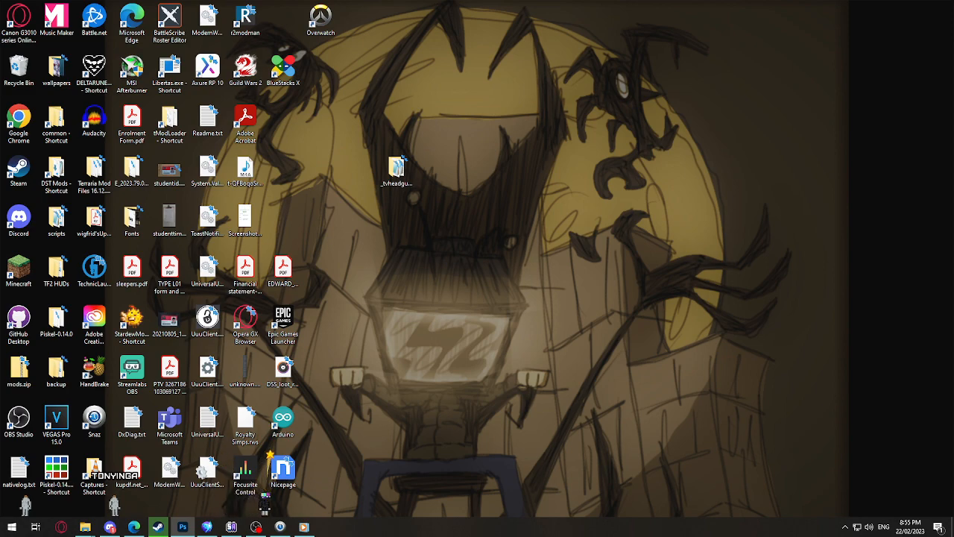
key(super+d)
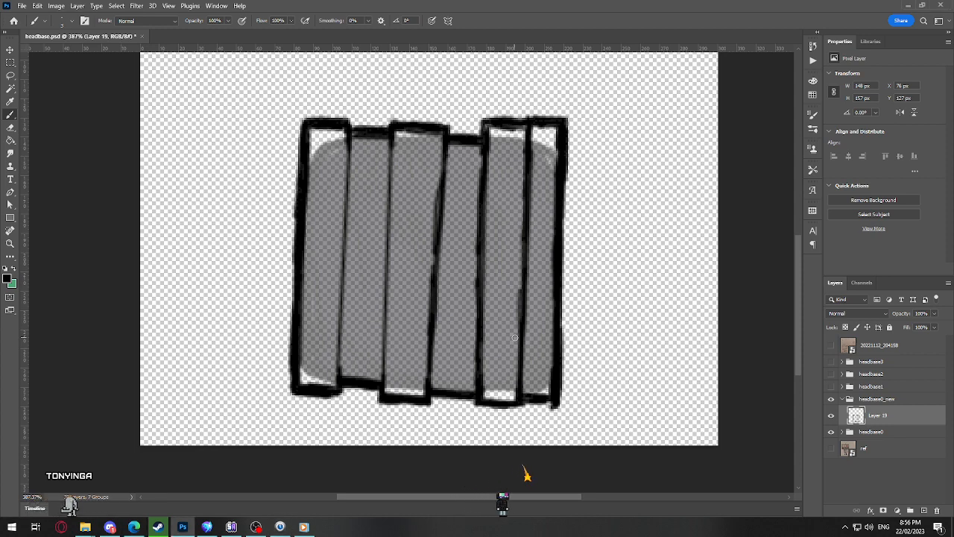
Step: Thicken the second and first plank dividers from the left with overlapping strokes
mouse_move(385, 201)
mouse_down()
mouse_move(391, 136)
mouse_move(388, 358)
mouse_up()
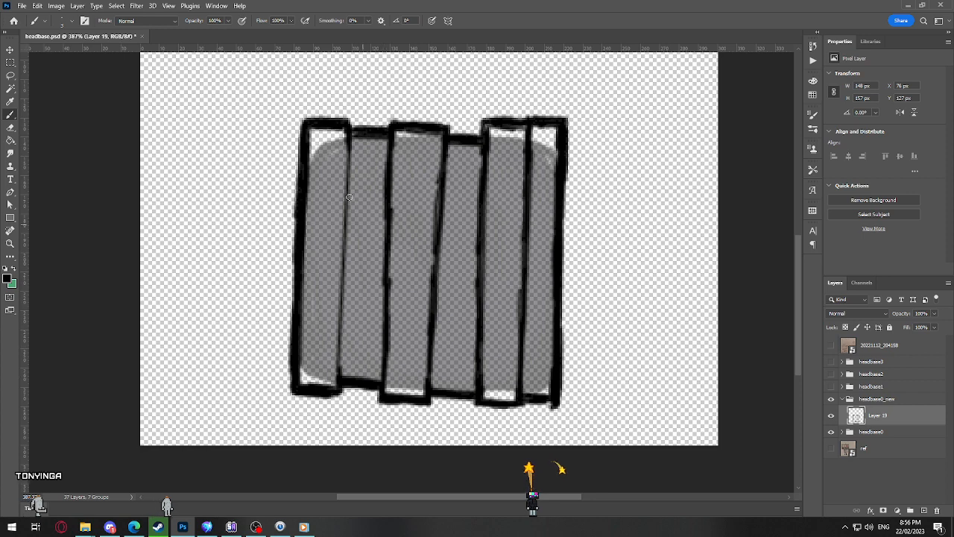
drag(339, 382, 344, 273)
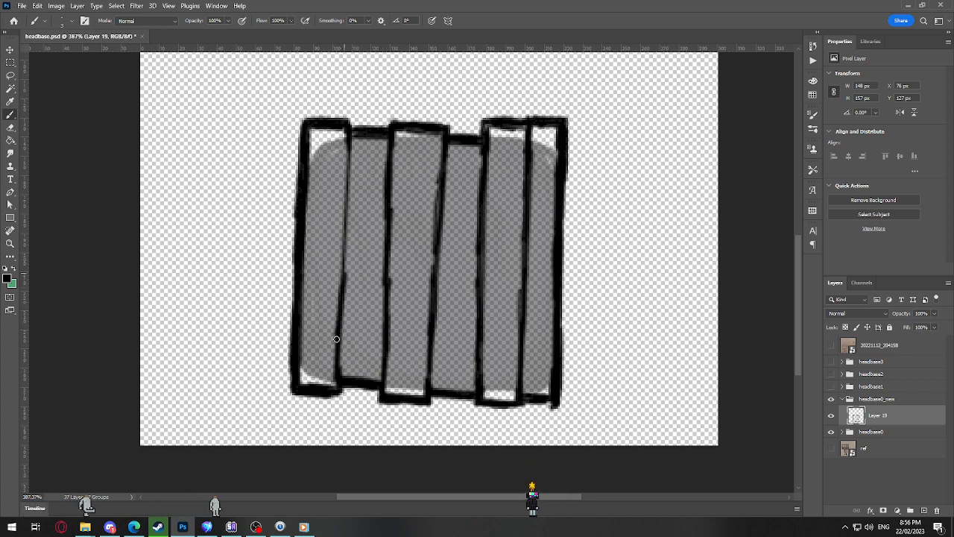
drag(336, 339, 347, 156)
drag(341, 220, 344, 140)
drag(339, 240, 338, 185)
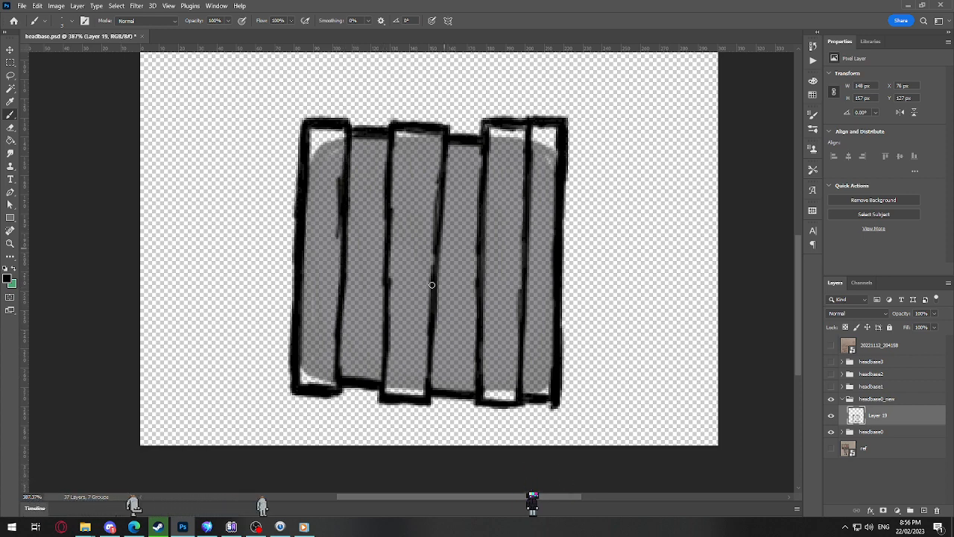
Step: Erase all five inner plank dividers, keeping the notched outer outline
scroll(430, 285, down, 6)
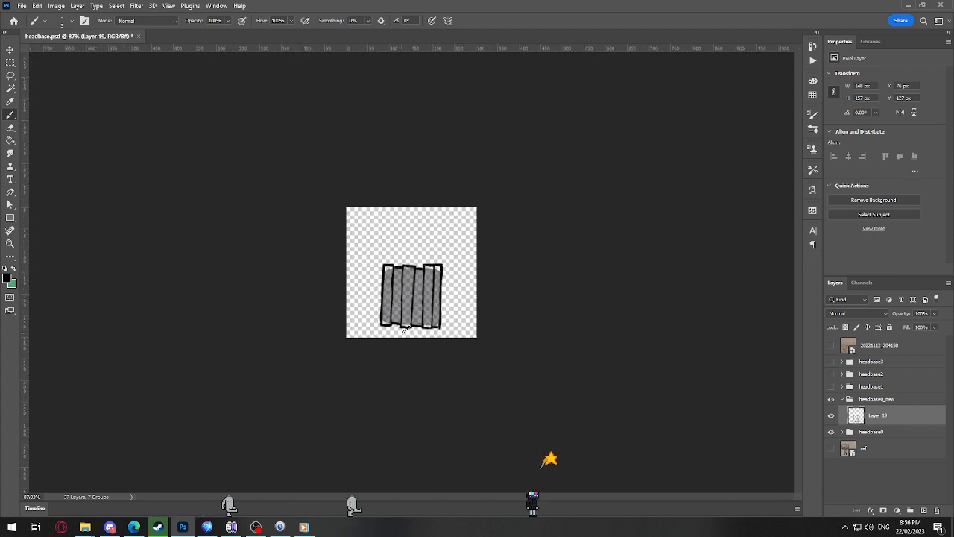
scroll(406, 328, up, 6)
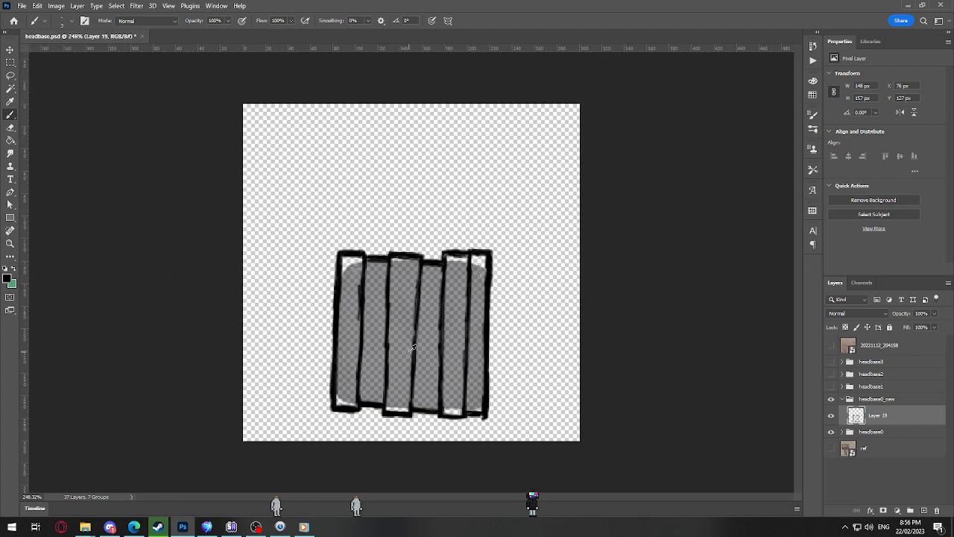
key(e)
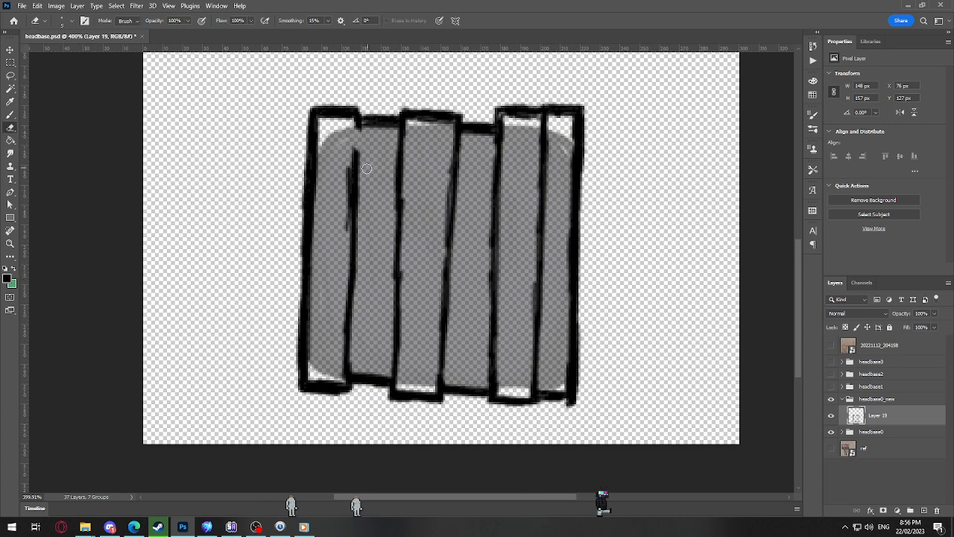
mouse_move(366, 167)
mouse_down()
mouse_move(351, 186)
mouse_move(345, 363)
mouse_move(357, 269)
mouse_move(394, 368)
mouse_move(396, 203)
mouse_up()
mouse_move(405, 139)
mouse_down()
mouse_move(398, 168)
mouse_move(409, 233)
mouse_up()
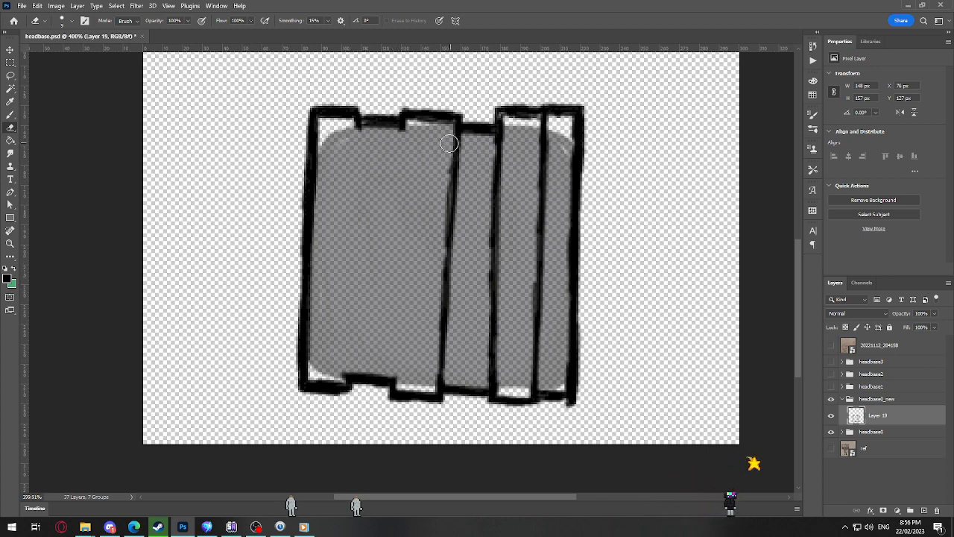
drag(449, 143, 438, 336)
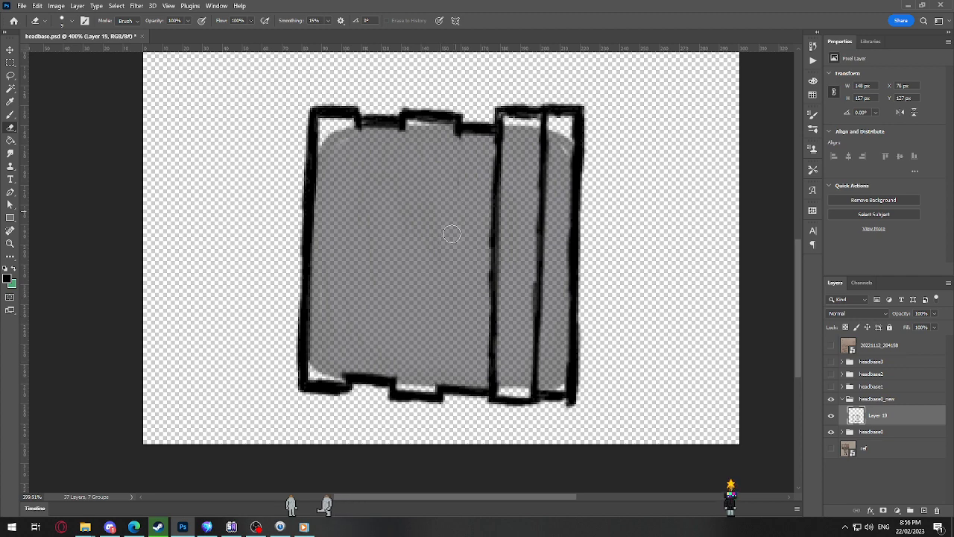
mouse_move(497, 139)
mouse_down()
mouse_move(490, 376)
mouse_move(496, 309)
mouse_up()
drag(533, 391, 542, 180)
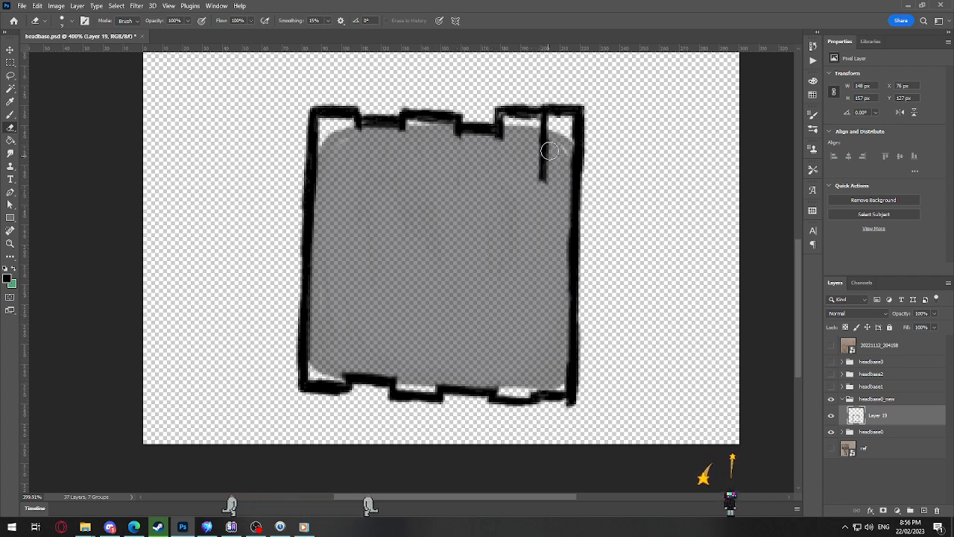
drag(546, 115, 542, 183)
Step: Draw five thin, straight plank dividers from the top notches down to the bottom edge, spacing the planks unevenly
key(b)
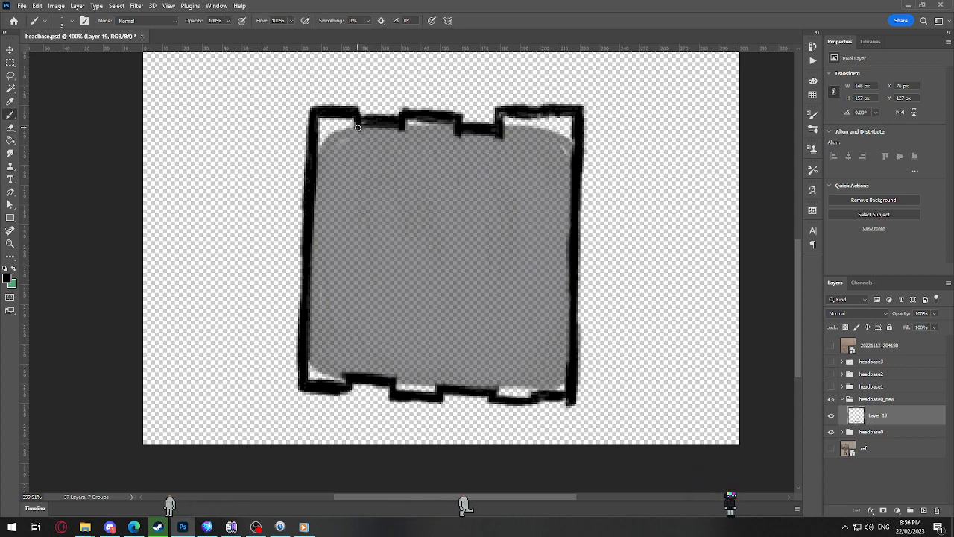
shift+click(349, 374)
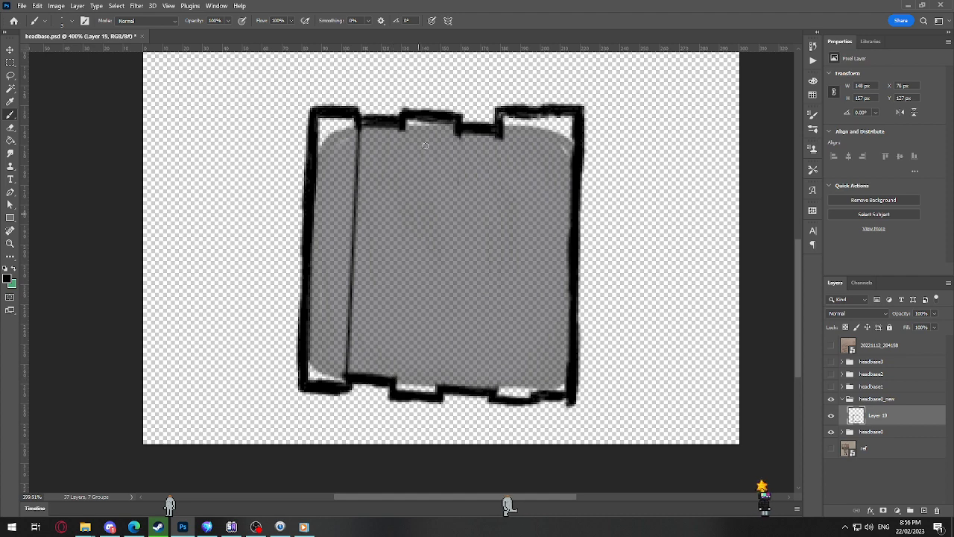
shift+click(404, 126)
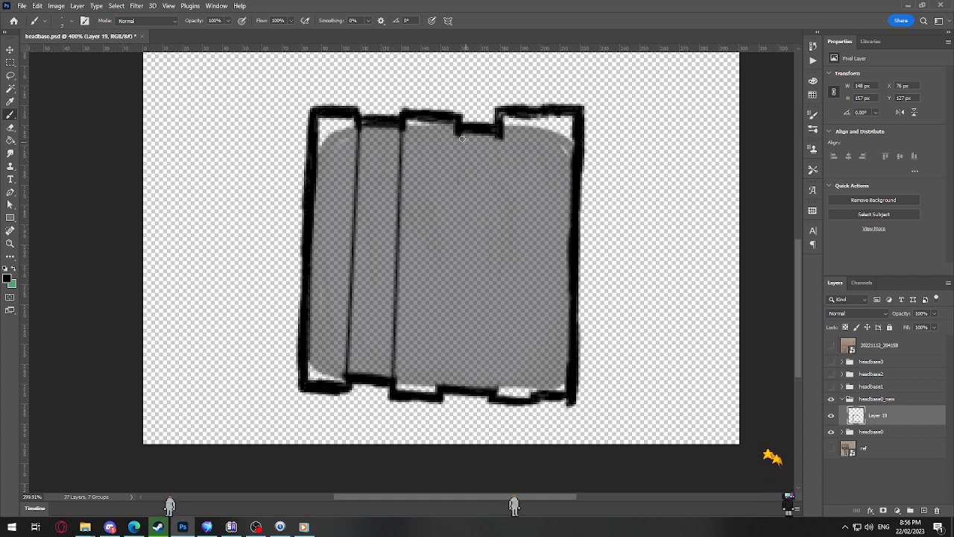
shift+click(444, 389)
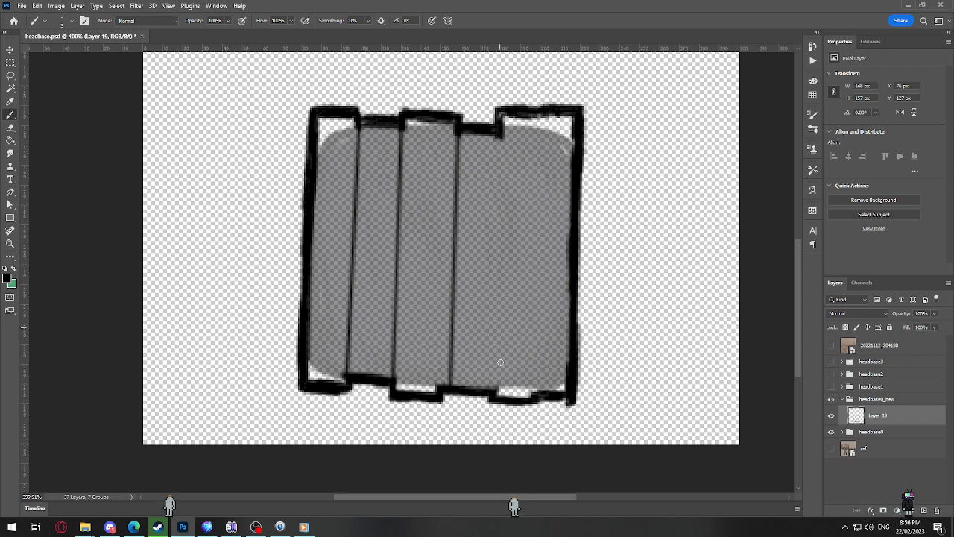
shift+click(494, 387)
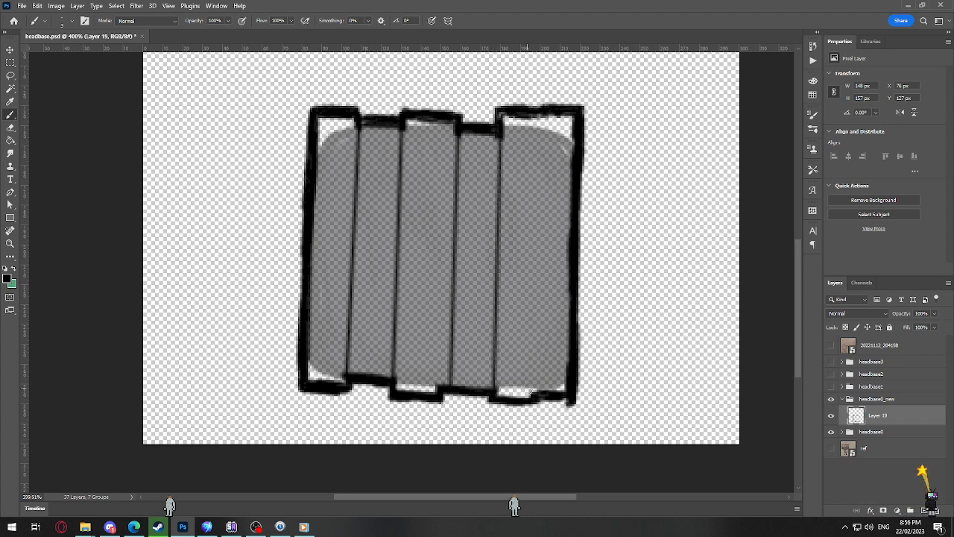
shift+click(541, 113)
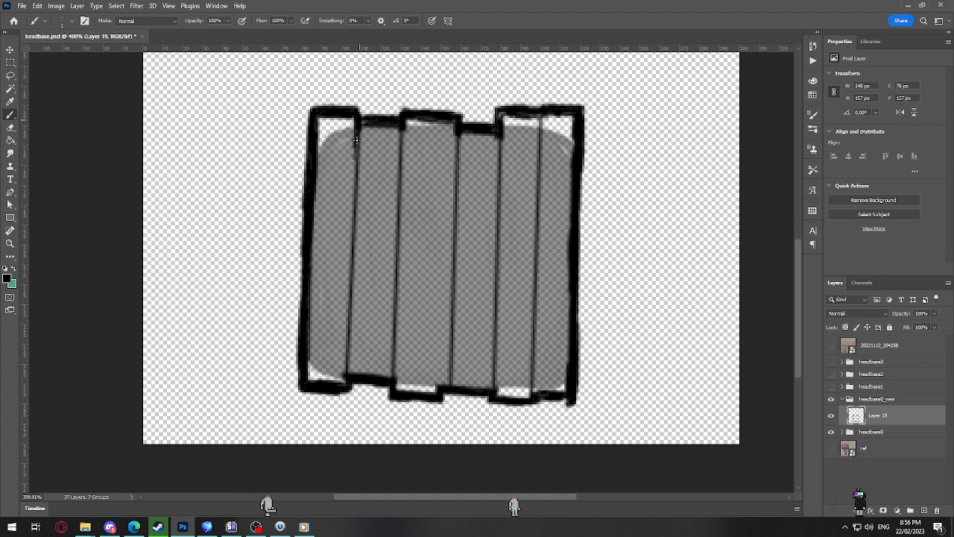
Step: Roughen and thicken the five dividers slightly with a size 1 brush, and remove the overshoot below the bottom edge
drag(351, 239, 349, 328)
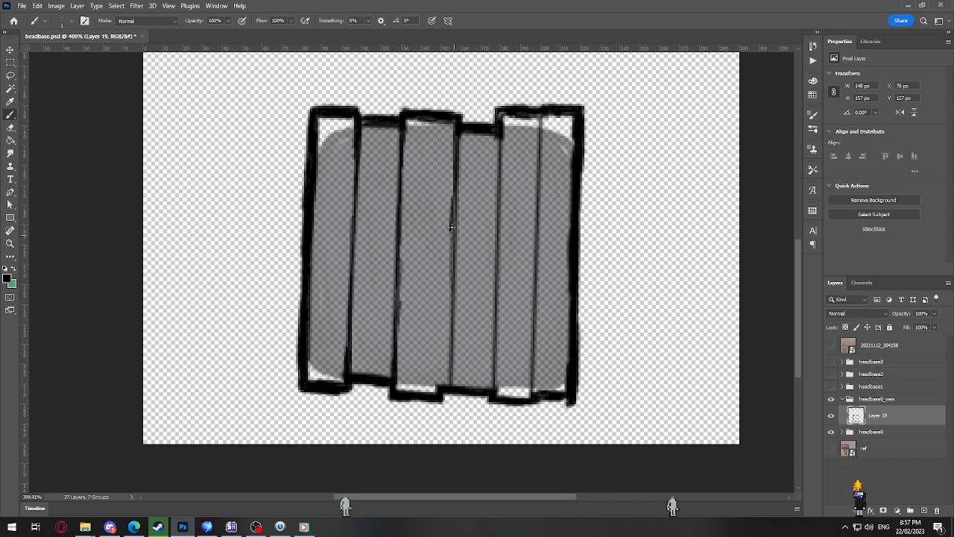
drag(494, 371, 500, 221)
drag(493, 158, 498, 262)
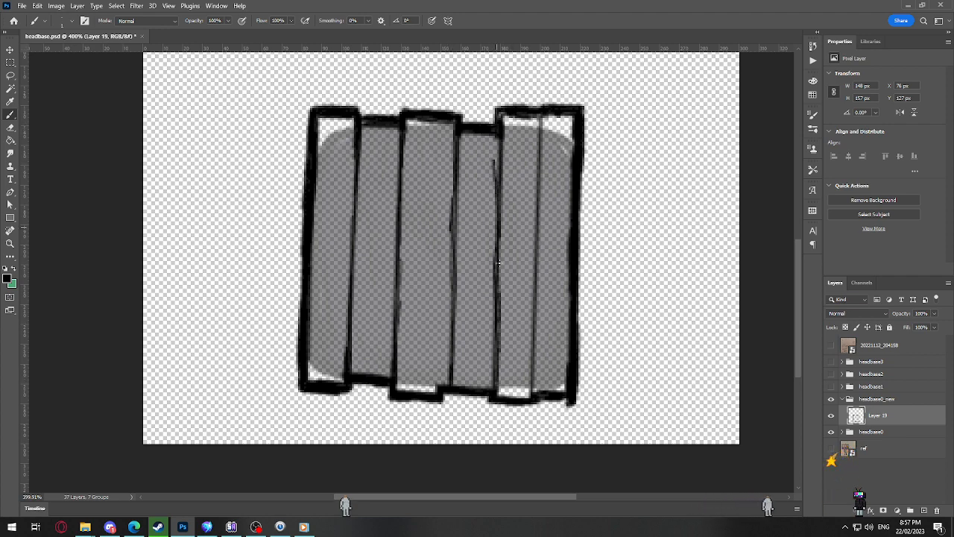
drag(538, 126, 533, 377)
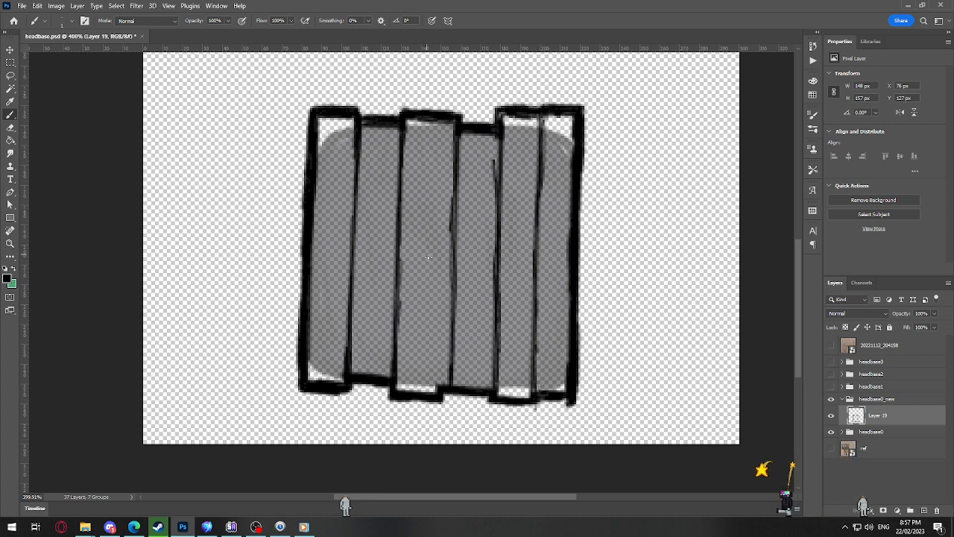
key(e)
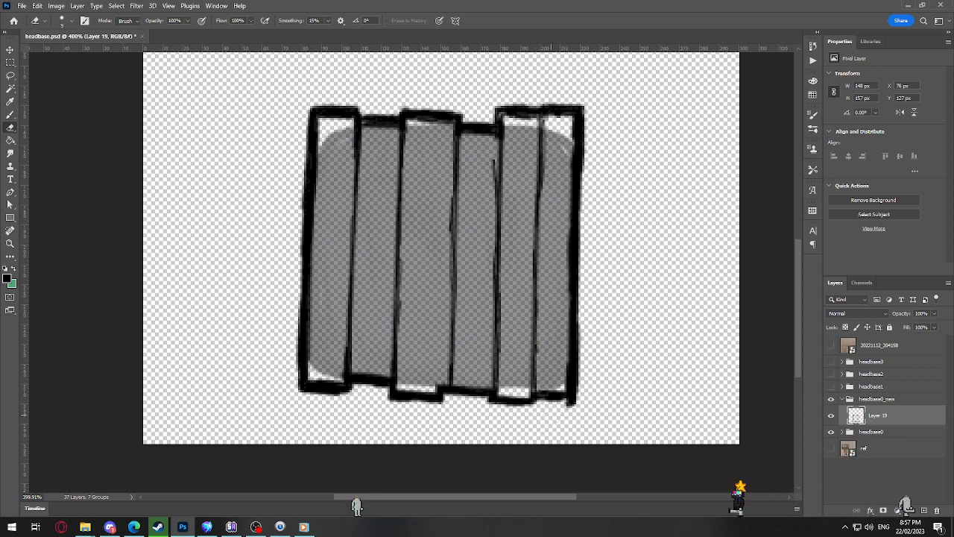
key(b)
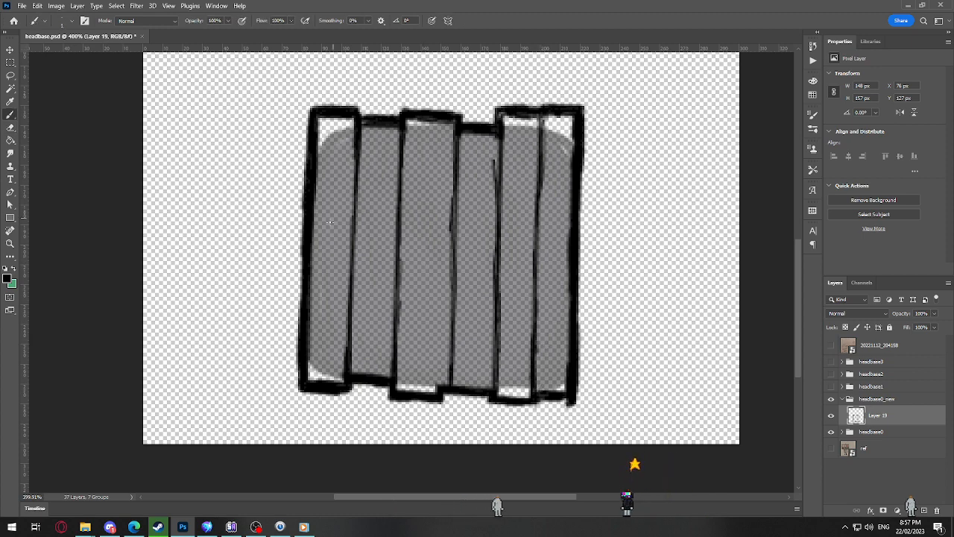
Step: Add a new layer above the plank outline layer in the headbase0_new group
click(924, 511)
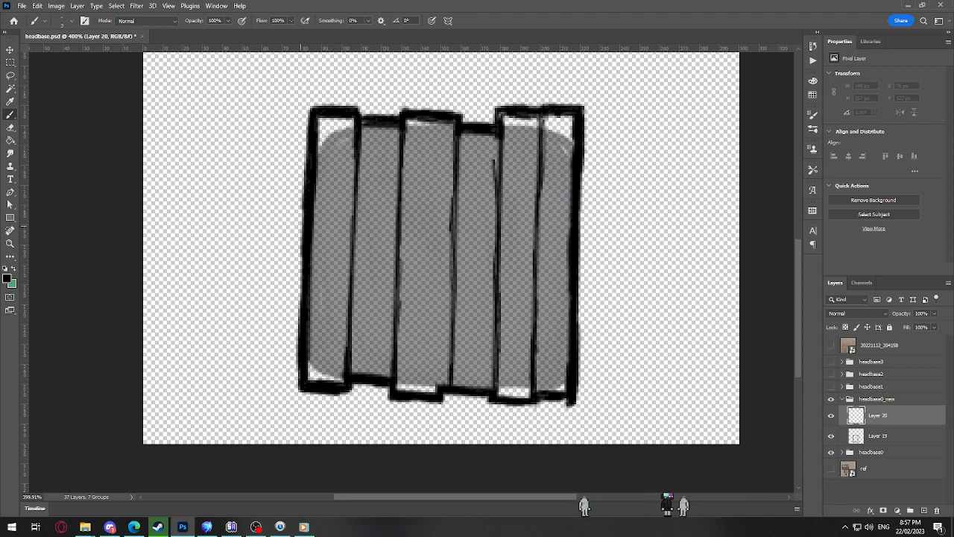
drag(297, 218, 356, 349)
drag(310, 259, 385, 432)
drag(342, 332, 378, 403)
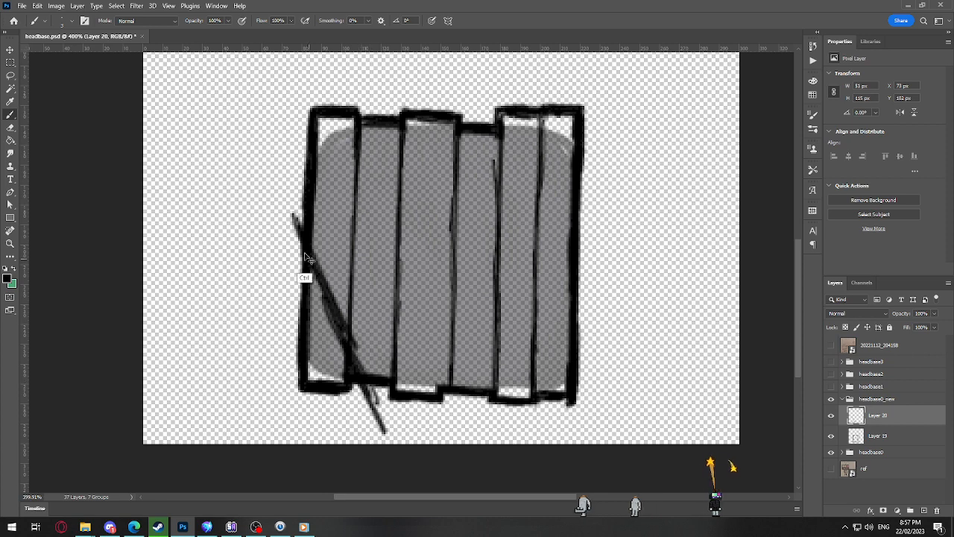
key(ctrl+z)
key(ctrl+z)
key(ctrl+z)
Step: Draw a long diagonal plank across the head's lower left corner, its upper end sticking out past the left edge, with thickened outlines
drag(298, 224, 381, 406)
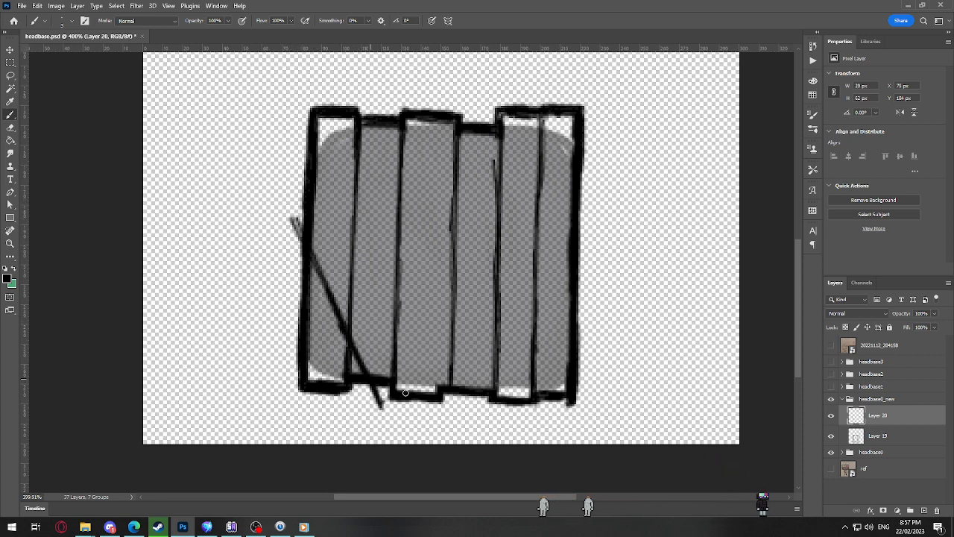
drag(396, 330, 428, 389)
mouse_move(348, 239)
mouse_down()
mouse_move(387, 317)
mouse_move(352, 238)
mouse_up()
mouse_move(313, 174)
mouse_down()
mouse_move(343, 233)
mouse_move(302, 167)
mouse_move(301, 236)
mouse_up()
drag(270, 179, 302, 257)
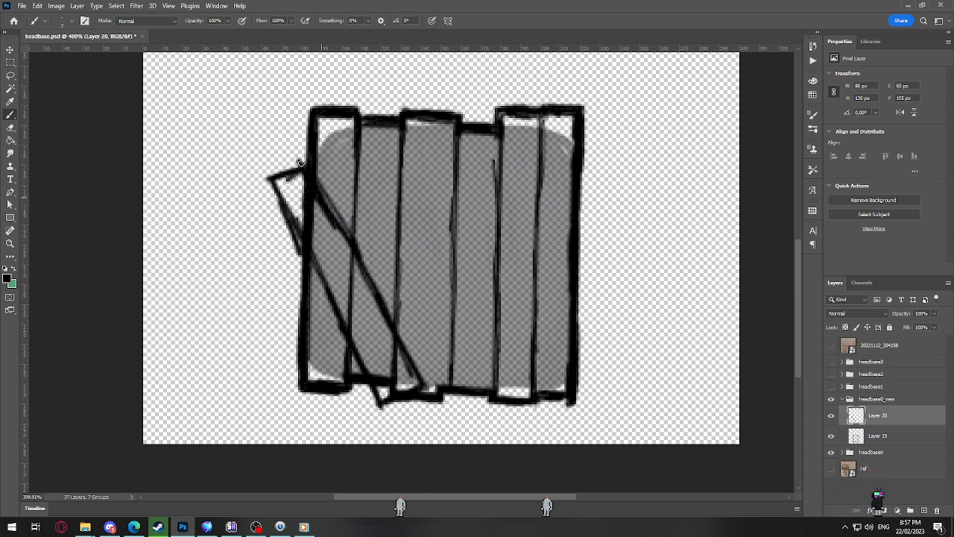
mouse_move(269, 179)
mouse_down()
mouse_move(284, 220)
mouse_move(281, 198)
mouse_up()
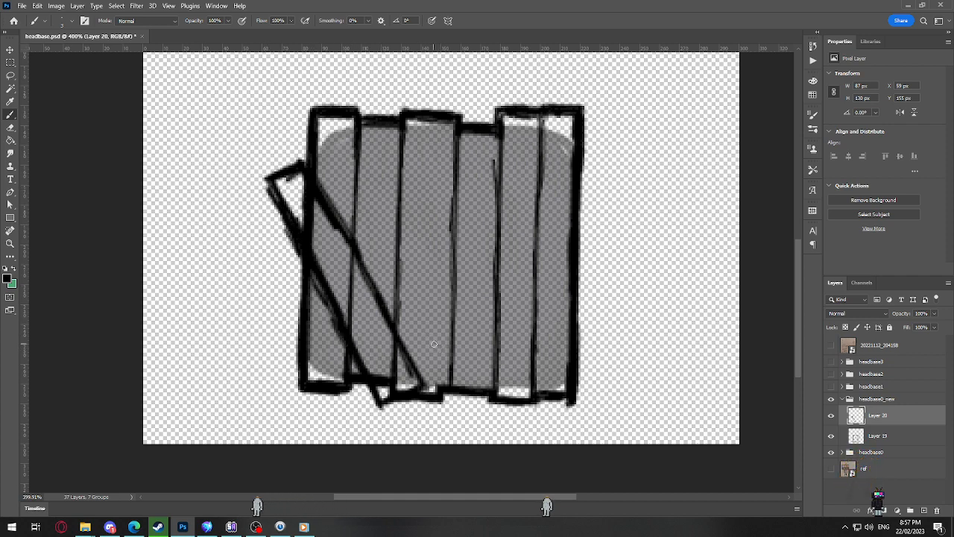
Step: Draw a short, slightly tilted plank over the head's upper right corner, sticking out above the top edge
scroll(409, 248, down, 8)
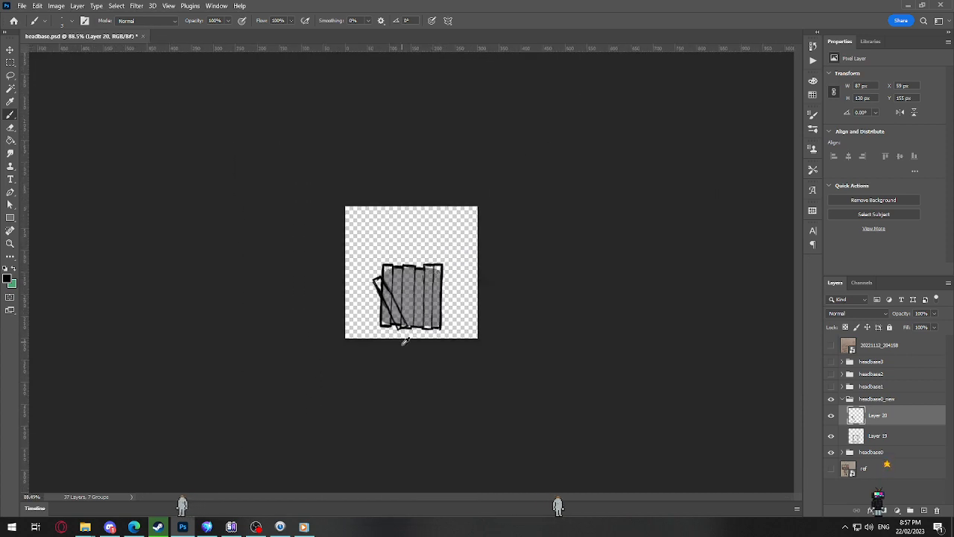
scroll(404, 340, up, 5)
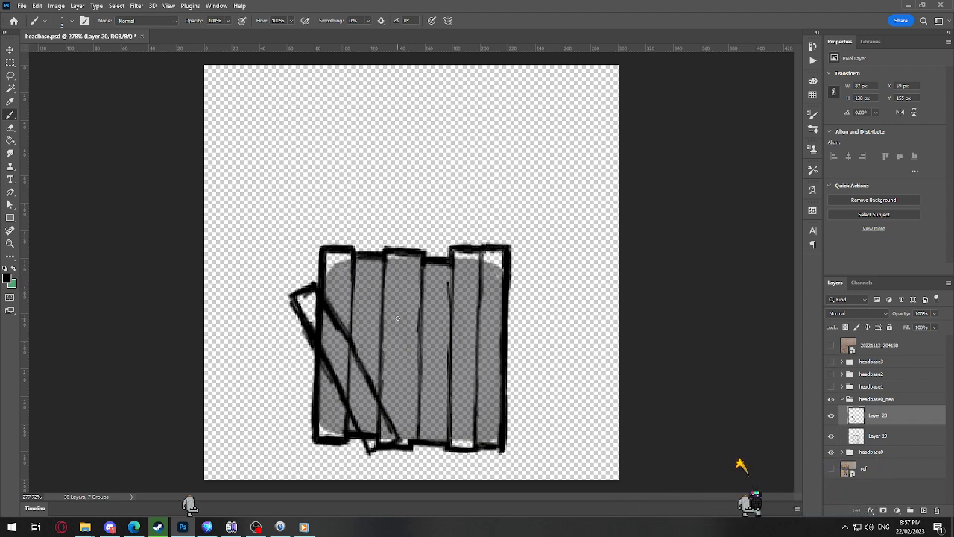
scroll(439, 364, up, 3)
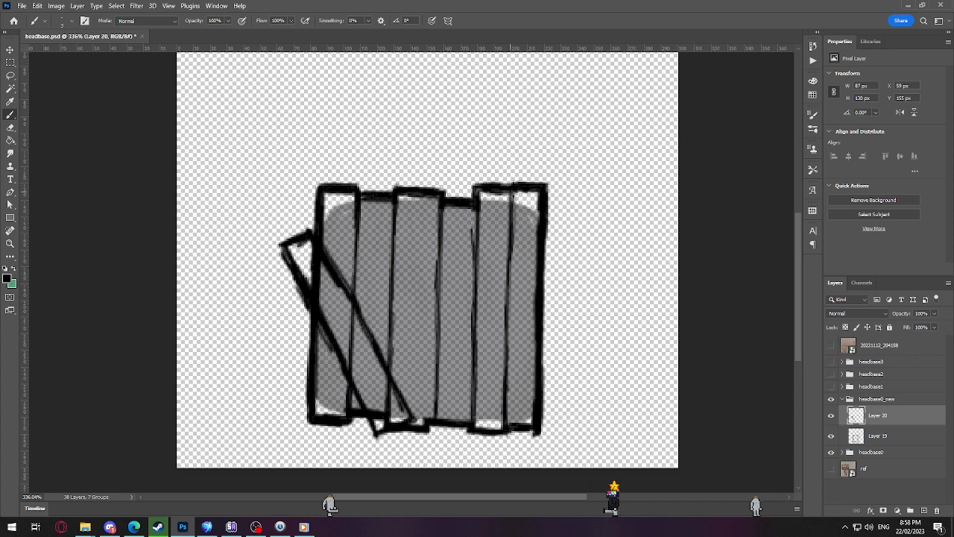
mouse_move(494, 282)
mouse_down()
mouse_move(513, 196)
mouse_move(496, 283)
mouse_up()
key(ctrl+z)
key(ctrl+z)
mouse_move(501, 191)
mouse_down()
mouse_move(482, 278)
mouse_move(515, 299)
mouse_move(537, 174)
mouse_move(509, 168)
mouse_up()
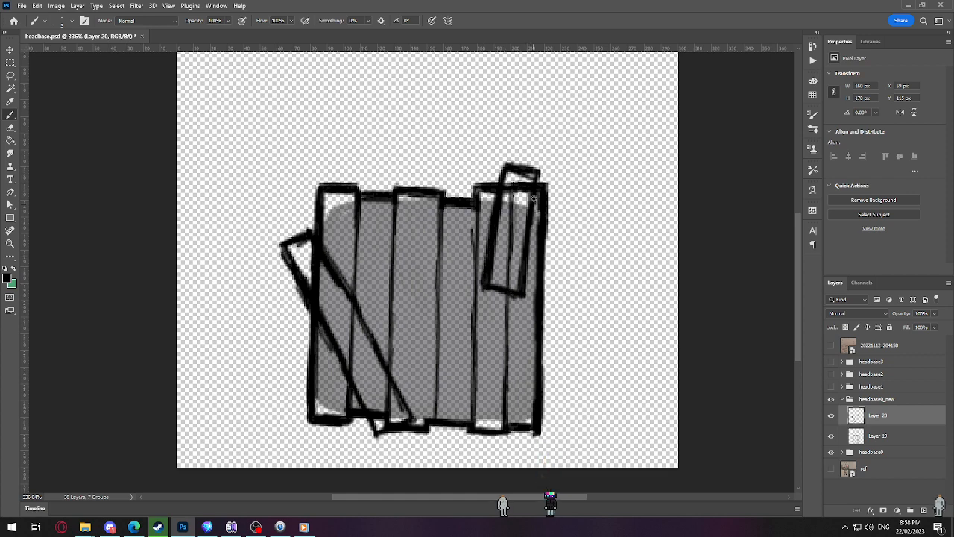
Step: Add a new layer and place it beneath the plank outline layer, Layer 19
scroll(533, 231, down, 6)
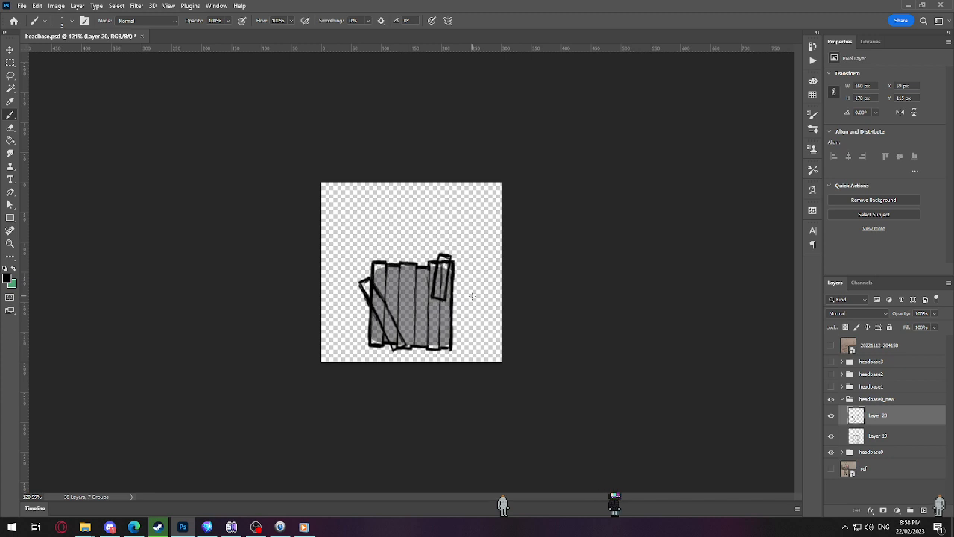
scroll(472, 297, up, 4)
scroll(438, 348, up, 2)
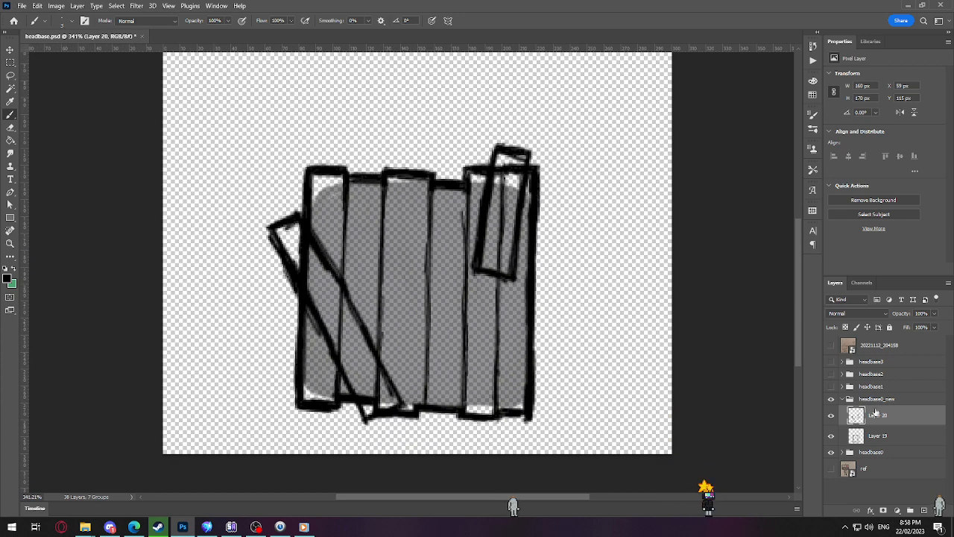
click(874, 439)
click(923, 510)
drag(889, 441, 893, 462)
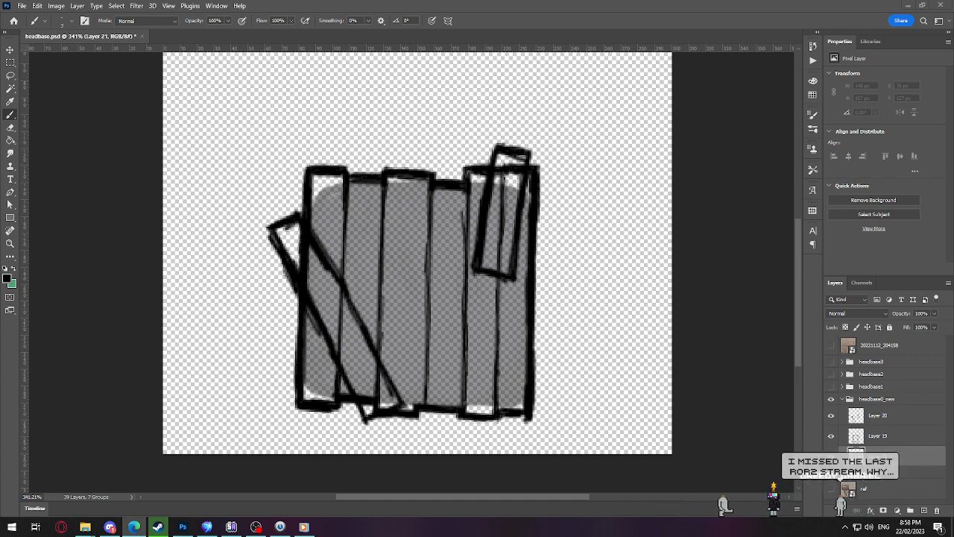
Step: Paste the copied image as a new layer above the topmost photo layer
click(877, 350)
key(ctrl+v)
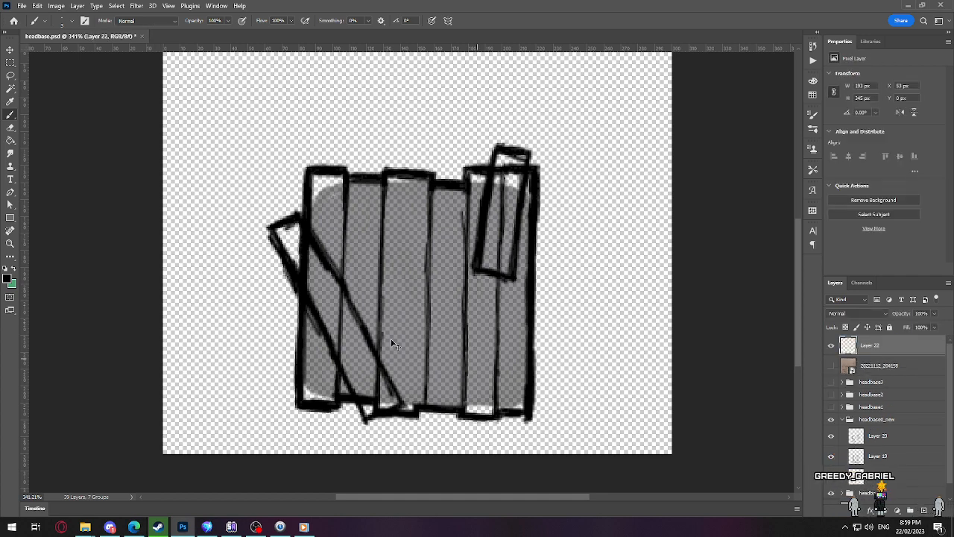
Step: Scale the pasted wooden house image to about 83%, move it clear of the head's right side, and hide its layer
scroll(346, 284, right, 1)
key(ctrl+t)
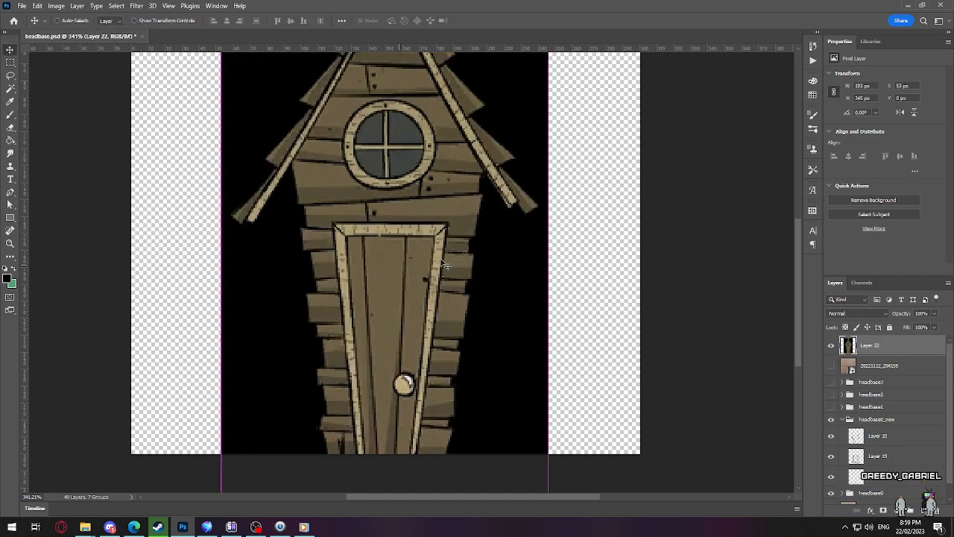
drag(550, 237, 706, 225)
drag(541, 258, 466, 258)
drag(666, 457, 618, 369)
drag(547, 253, 551, 316)
drag(623, 411, 669, 495)
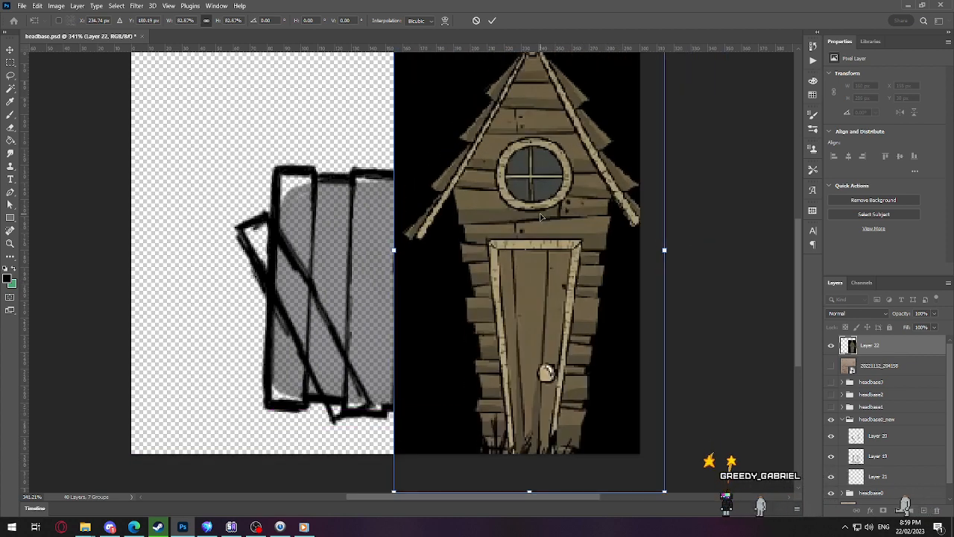
drag(492, 272, 615, 235)
key(Return)
click(831, 345)
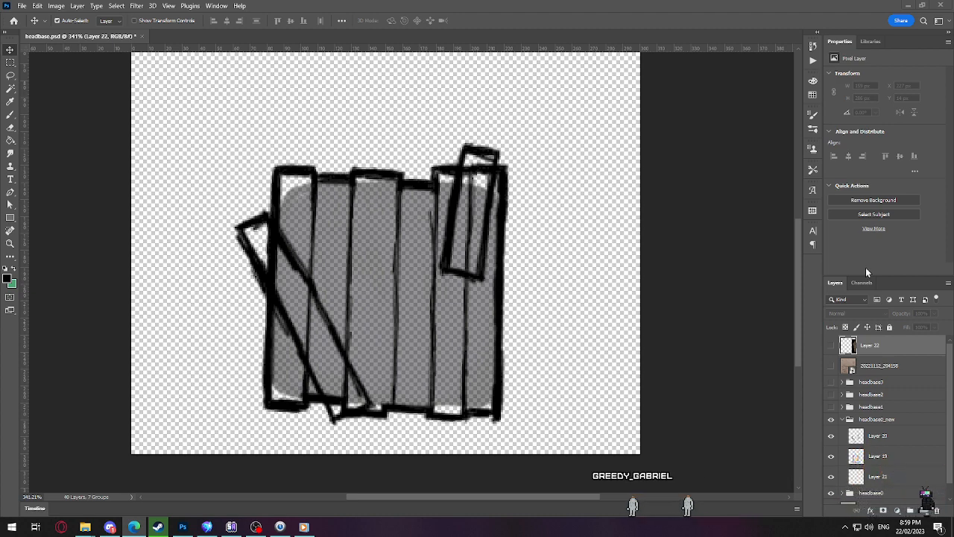
Step: Paste the wood plank photo as a new layer, scale it to about 55%, and position it over the head's upper part
key(ctrl+v)
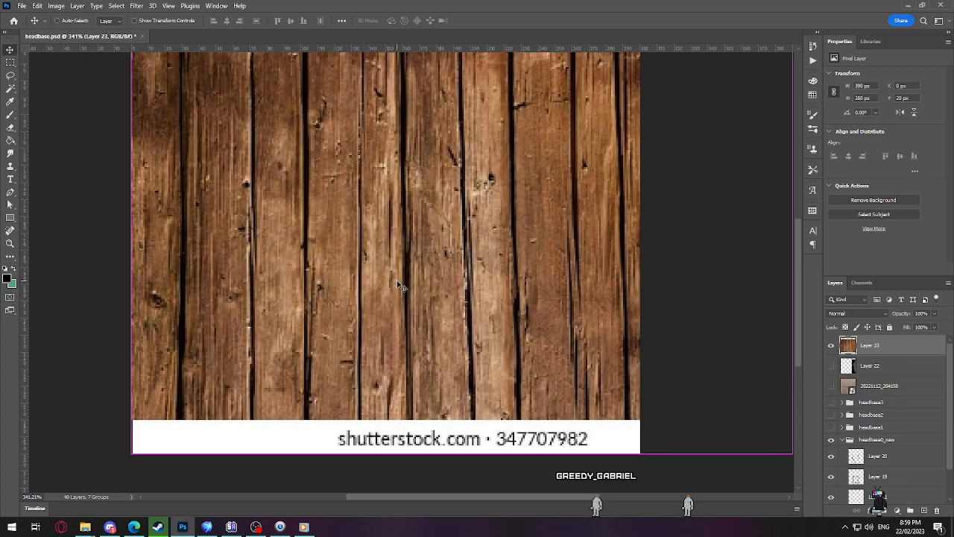
key(ctrl+t)
drag(792, 460, 468, 226)
drag(389, 159, 439, 175)
drag(499, 196, 505, 239)
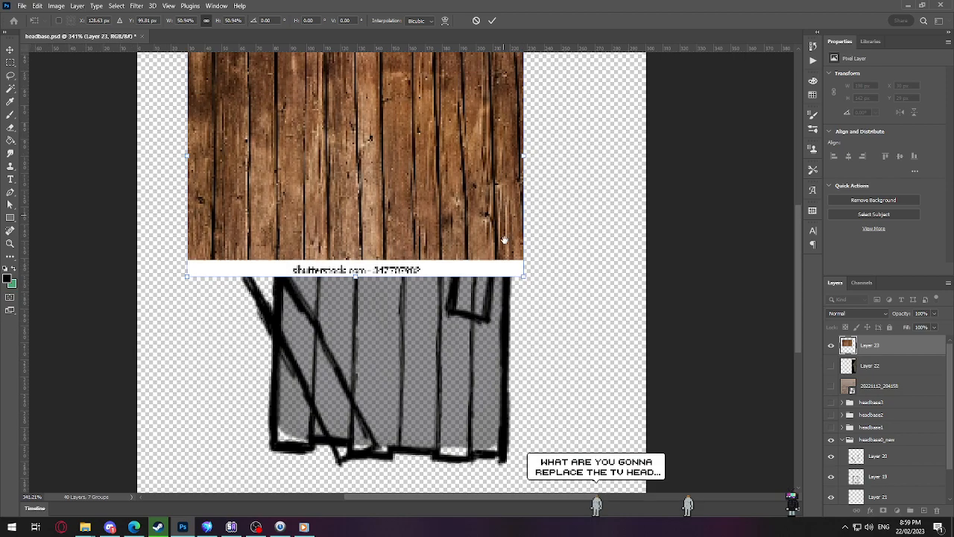
drag(523, 277, 623, 320)
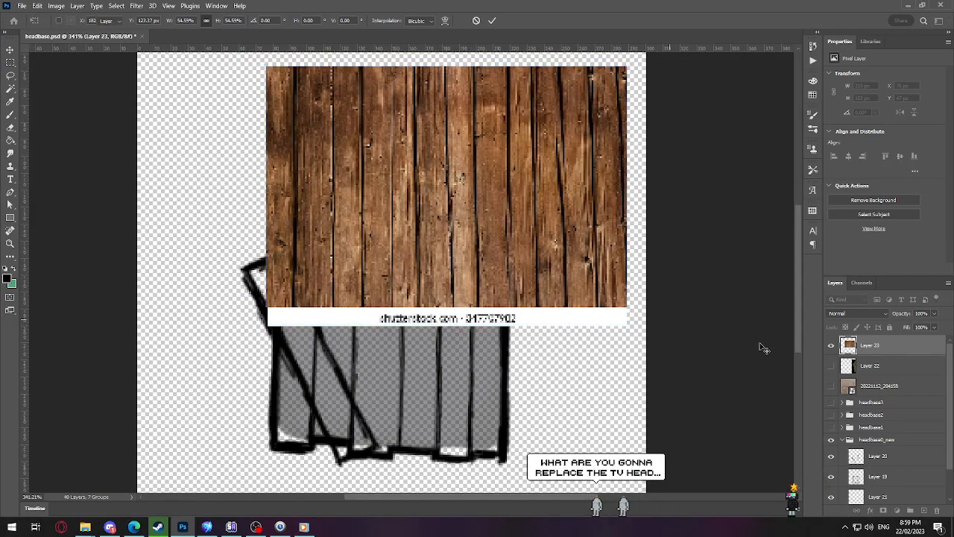
key(Return)
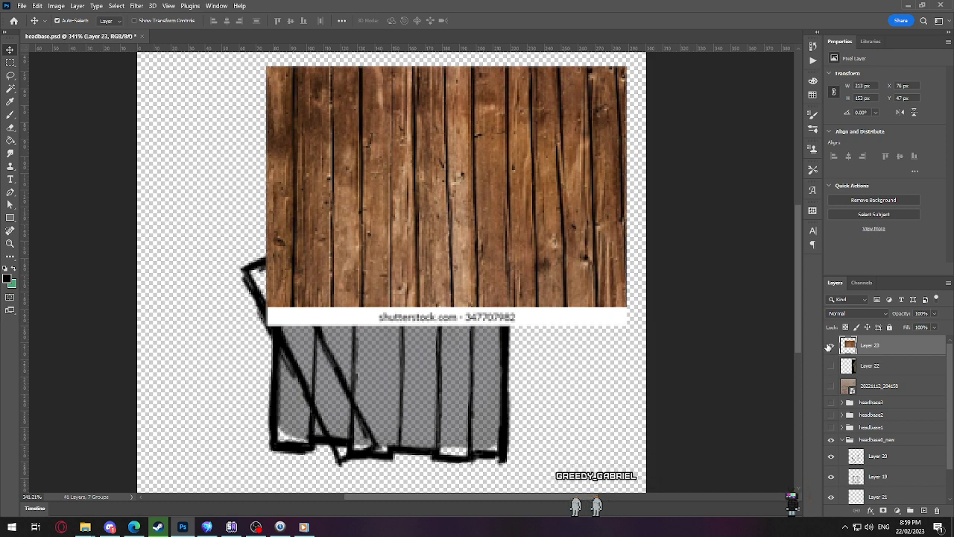
Step: Sample a mid brown from the wood plank photo as the brush colour and hide the photo's layer
click(9, 114)
scroll(438, 225, up, 1)
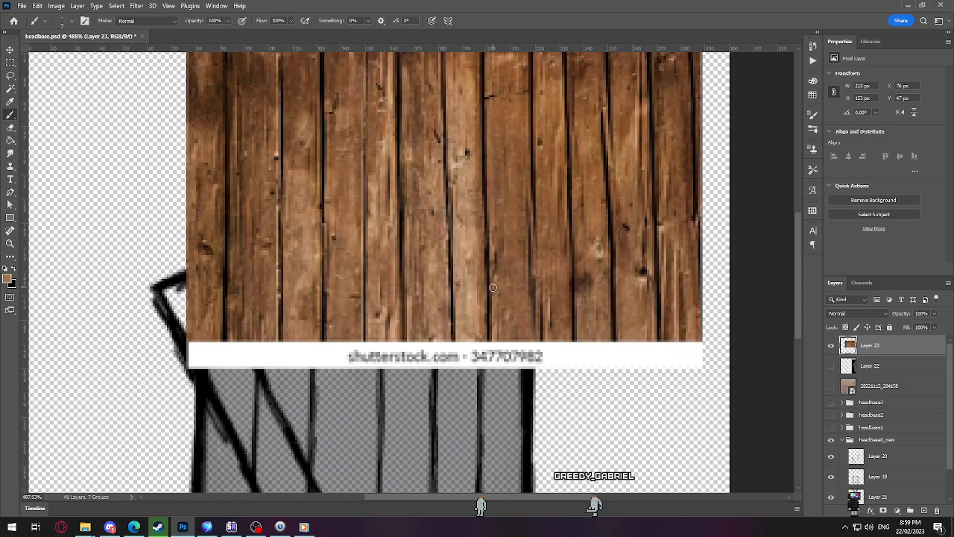
alt+click(375, 145)
alt+click(373, 150)
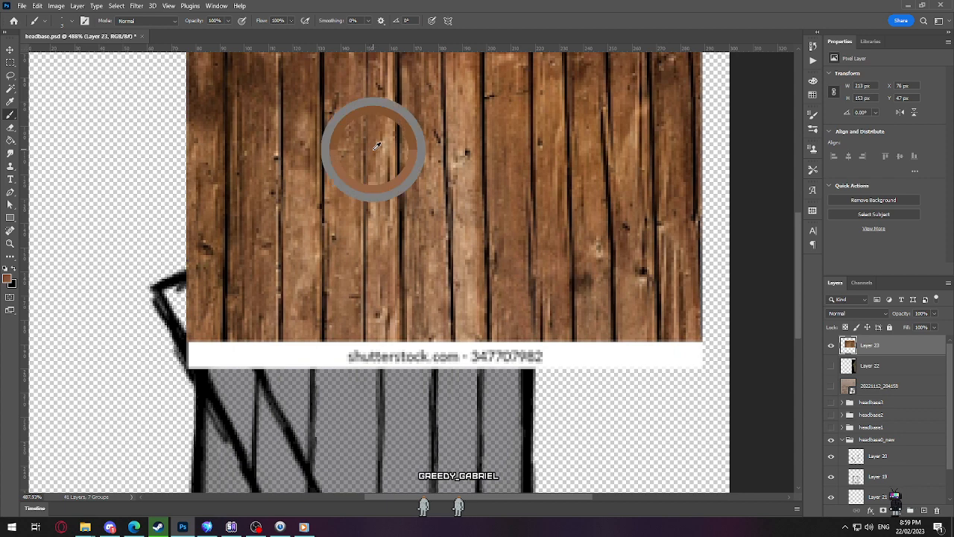
click(831, 345)
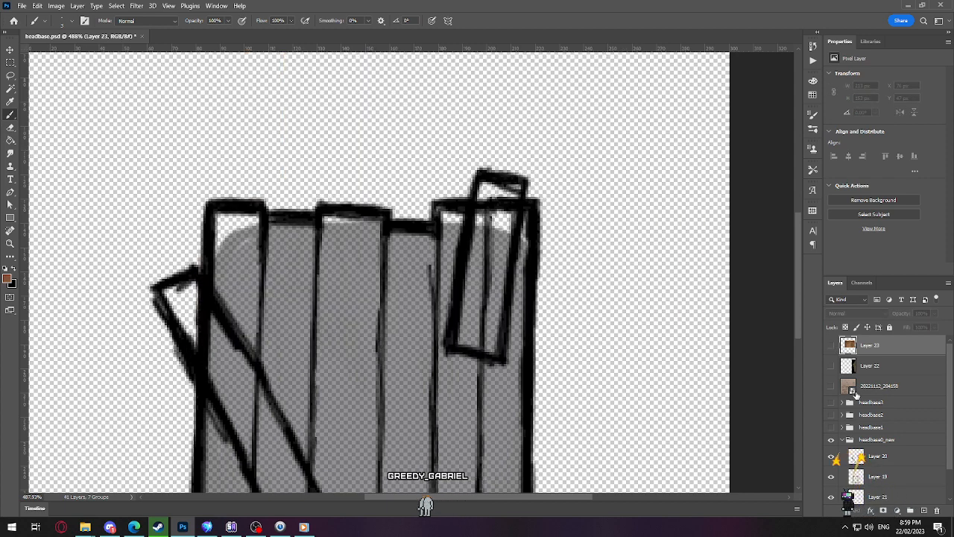
Step: On Layer 21, paint all the vertical planks brown beneath the outlines with a size 20 brush
scroll(860, 395, down, 2)
click(875, 462)
drag(466, 392, 499, 236)
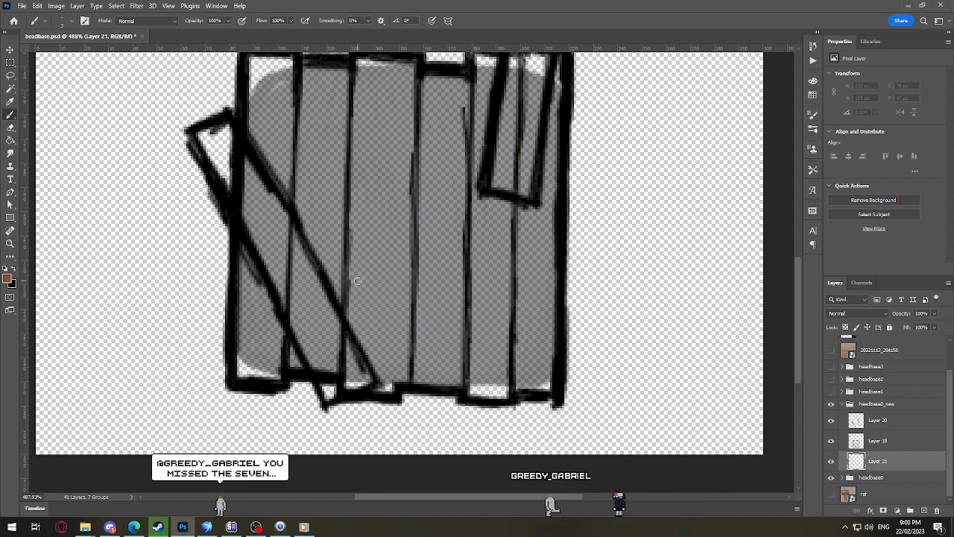
key(bracketright)
key(bracketright)
key(bracketright)
key(bracketright)
key(bracketright)
key(bracketright)
key(bracketright)
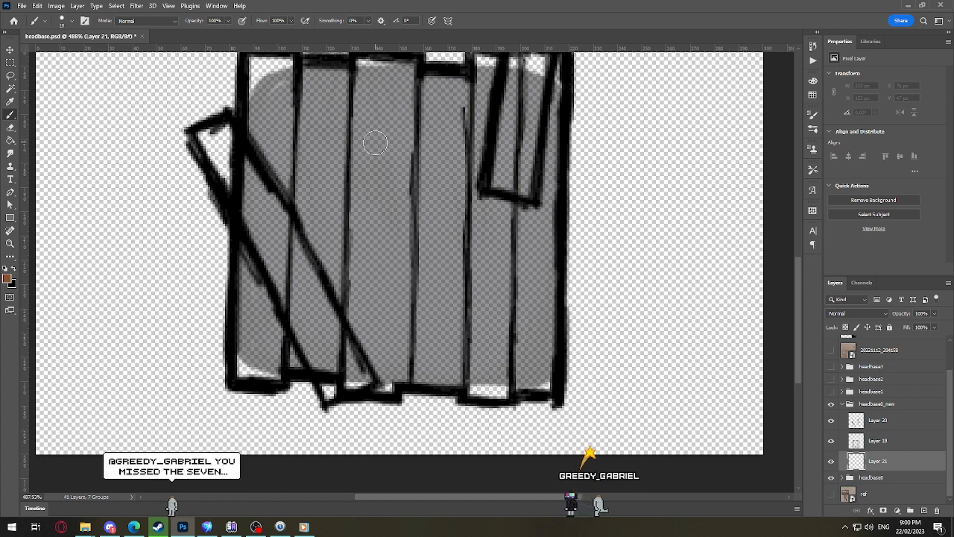
key(bracketright)
key(bracketright)
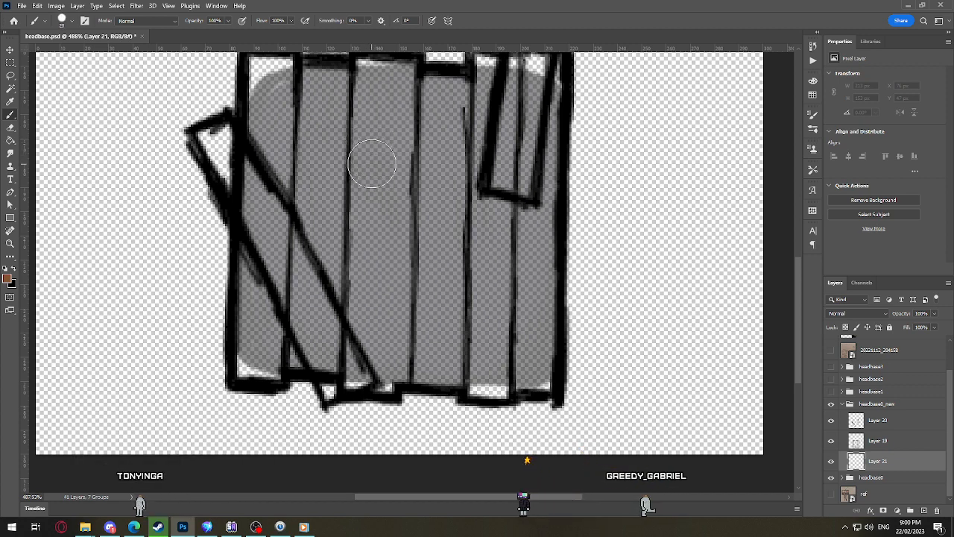
mouse_move(371, 164)
mouse_down()
mouse_move(377, 202)
mouse_move(409, 174)
mouse_move(380, 278)
mouse_move(364, 230)
mouse_move(390, 300)
mouse_up()
mouse_move(326, 202)
mouse_down()
mouse_move(322, 284)
mouse_move(343, 235)
mouse_move(372, 206)
mouse_move(351, 258)
mouse_move(343, 165)
mouse_move(334, 158)
mouse_move(391, 163)
mouse_move(390, 153)
mouse_move(429, 152)
mouse_move(425, 211)
mouse_up()
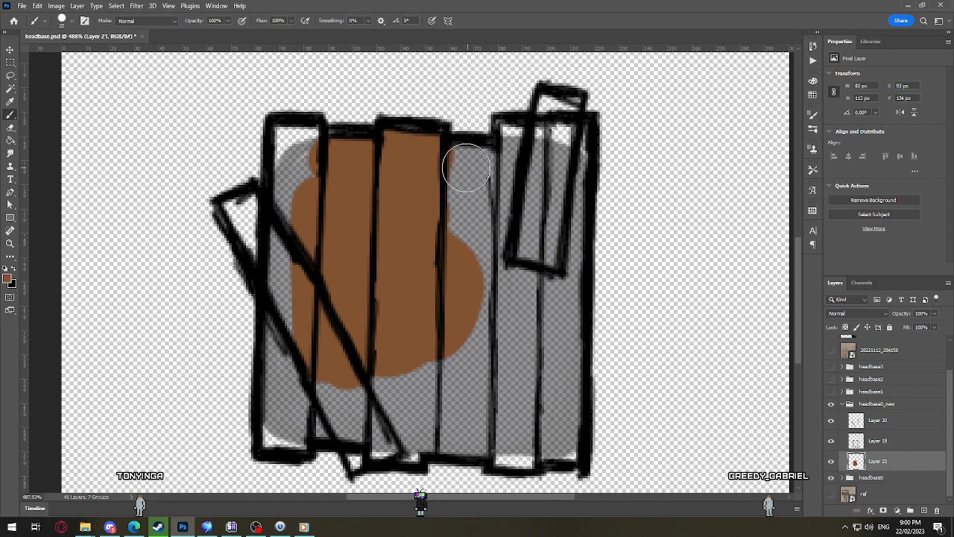
mouse_move(467, 167)
mouse_down()
mouse_move(498, 232)
mouse_move(474, 203)
mouse_up()
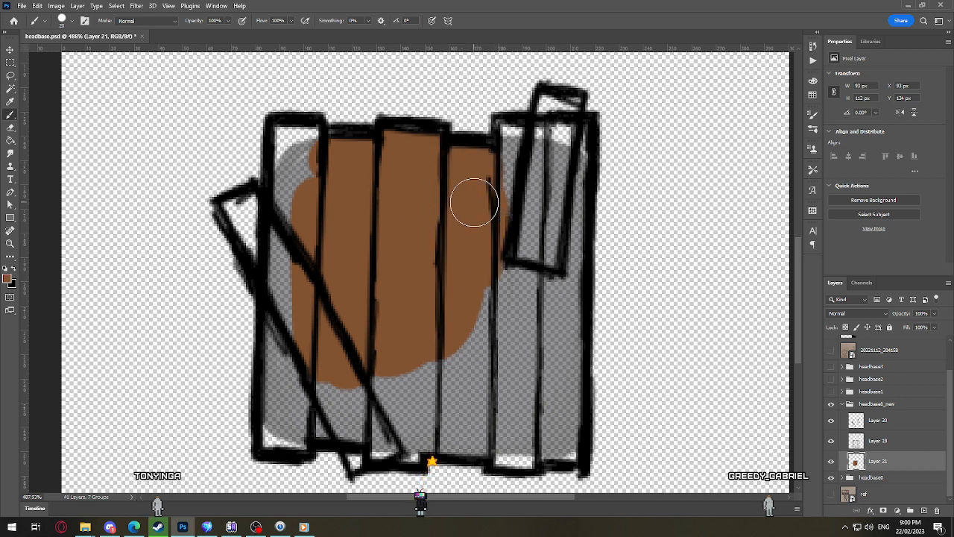
mouse_move(503, 130)
mouse_down()
mouse_move(521, 207)
mouse_move(508, 245)
mouse_move(537, 151)
mouse_move(566, 143)
mouse_move(542, 322)
mouse_move(560, 180)
mouse_move(555, 351)
mouse_move(561, 188)
mouse_move(584, 277)
mouse_move(564, 264)
mouse_move(554, 318)
mouse_move(561, 443)
mouse_move(508, 445)
mouse_move(532, 446)
mouse_move(533, 431)
mouse_move(465, 417)
mouse_up()
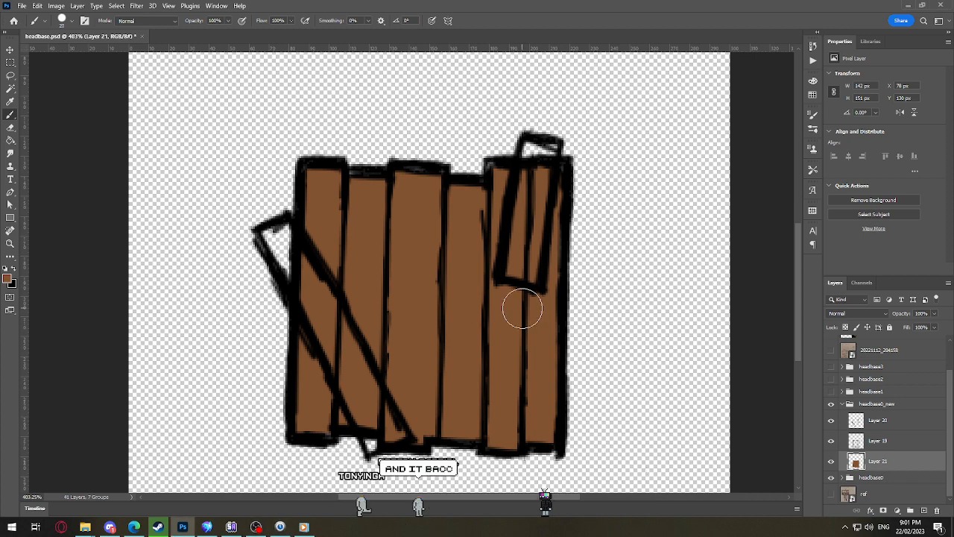
Step: Reduce the brush to size 10 and fill the protruding ends of the two tilted planks with the same brown
key(bracketleft)
key(bracketleft)
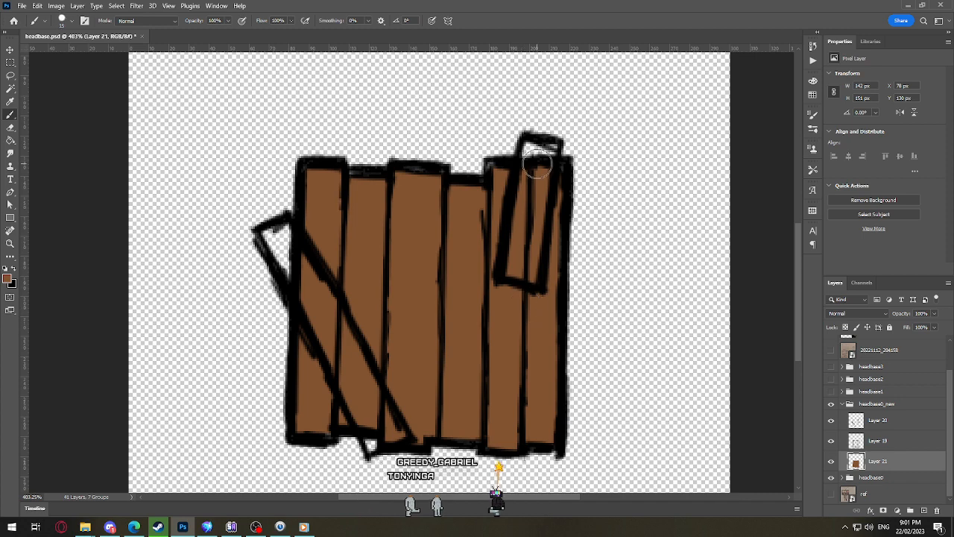
mouse_move(531, 151)
mouse_down()
mouse_move(527, 168)
mouse_move(553, 150)
mouse_up()
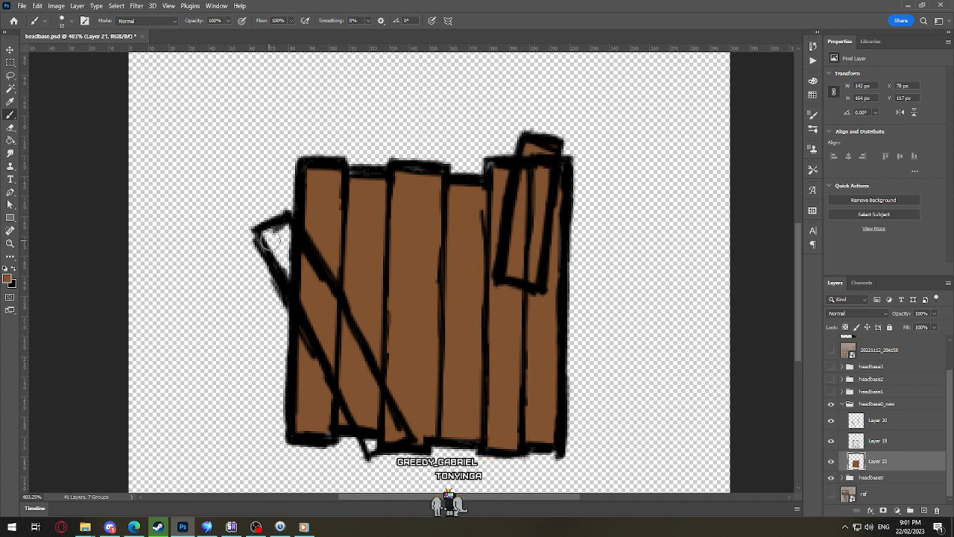
mouse_move(272, 238)
mouse_down()
mouse_move(297, 283)
mouse_move(283, 221)
mouse_up()
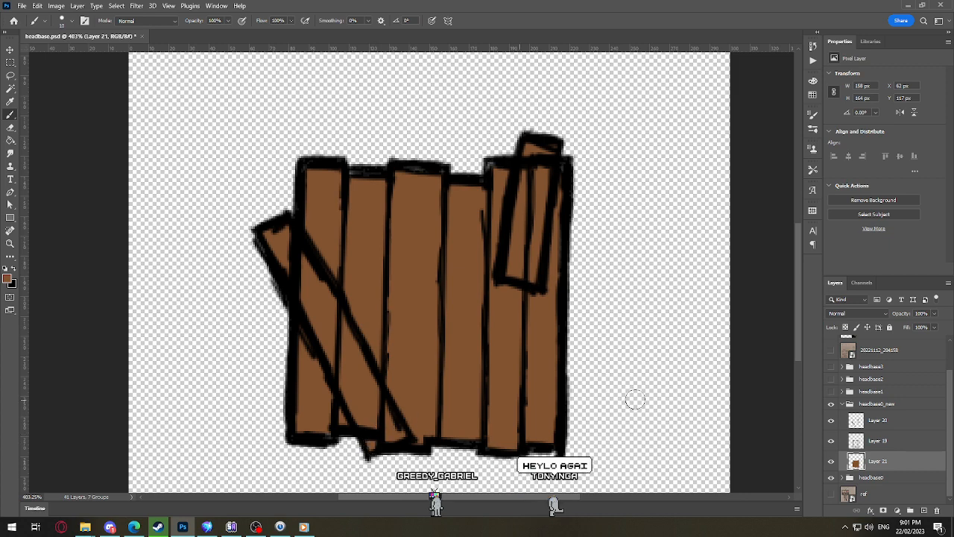
Step: Duplicate Layer 19, hide the original, and paint brown over the lines crossing the two tilted planks on the copy
drag(878, 440, 924, 510)
click(831, 461)
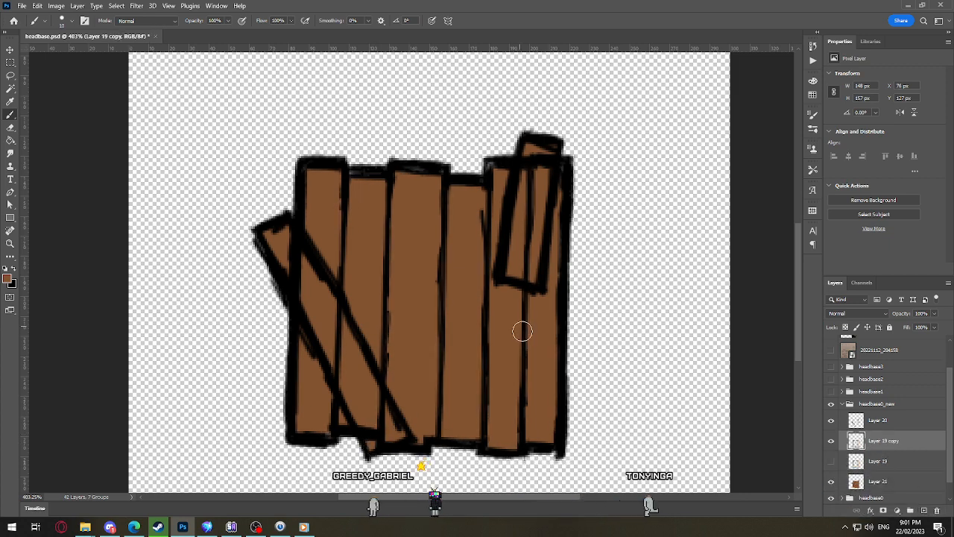
drag(527, 195, 526, 274)
mouse_move(531, 192)
mouse_down()
mouse_move(530, 164)
mouse_move(545, 164)
mouse_up()
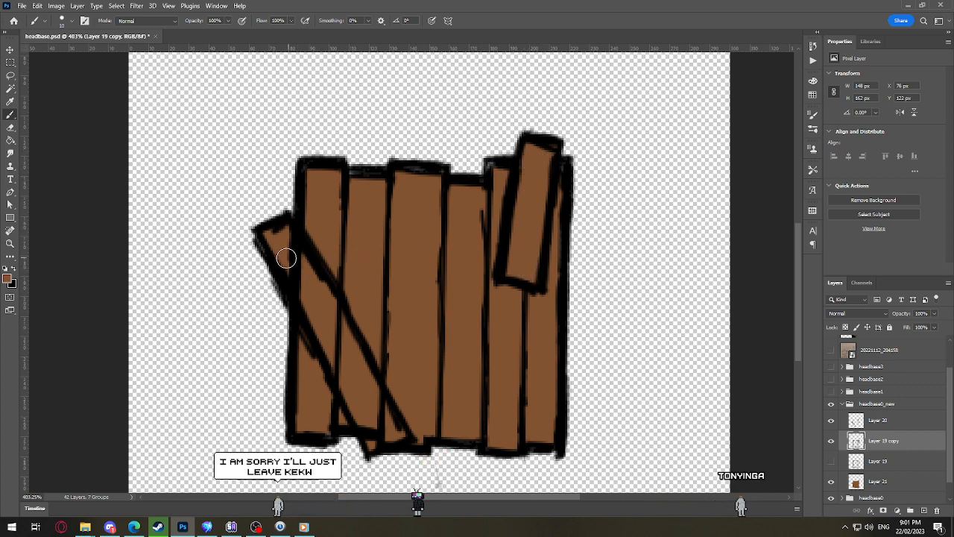
mouse_move(286, 258)
mouse_down()
mouse_move(320, 296)
mouse_move(362, 398)
mouse_move(329, 311)
mouse_move(374, 433)
mouse_move(389, 435)
mouse_up()
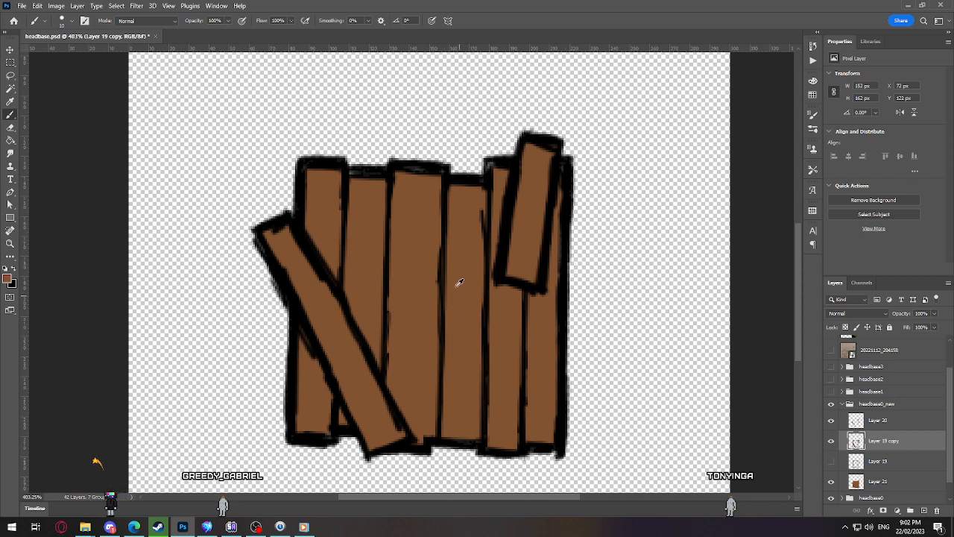
Step: Add a new layer directly above the brown fill layer, Layer 21
scroll(460, 282, down, 8)
scroll(392, 319, up, 6)
drag(375, 342, 387, 302)
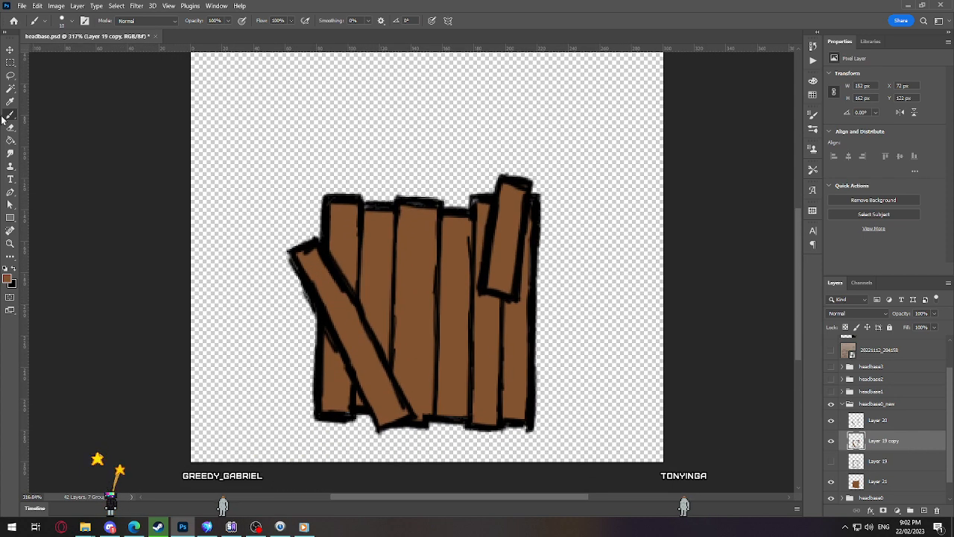
scroll(352, 347, up, 1)
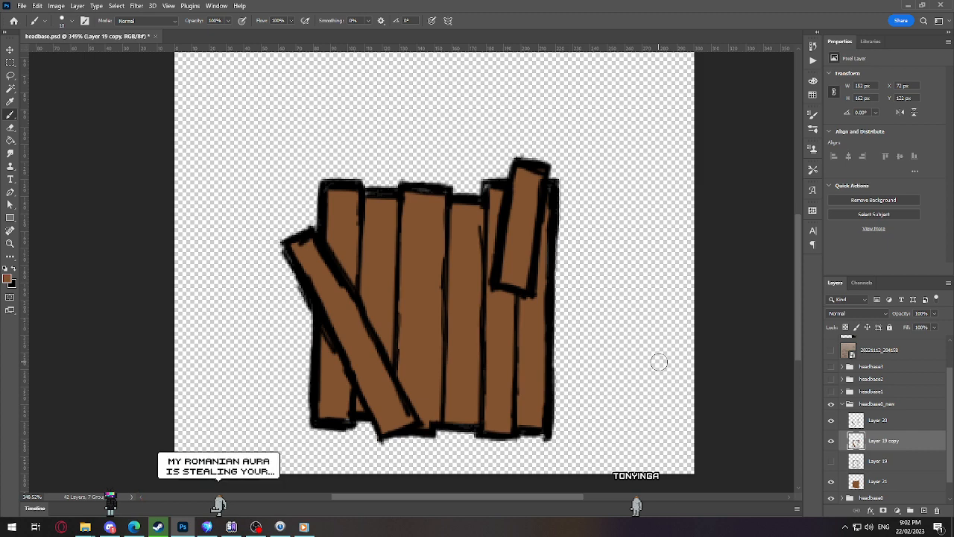
click(877, 481)
scroll(440, 290, down, 2)
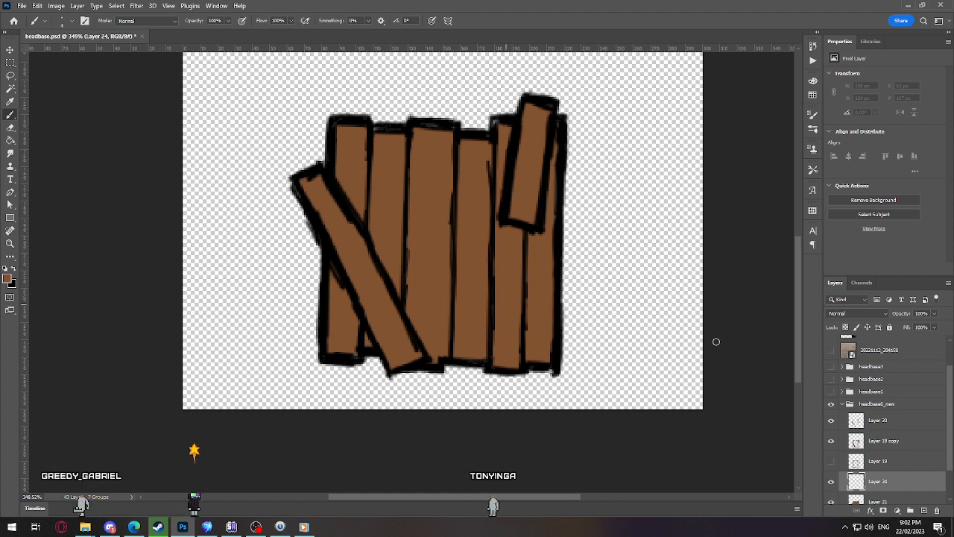
Step: Show the wood plank photo, sample a dark brown near its right edge, and hide the photo again
scroll(880, 379, up, 1)
click(831, 345)
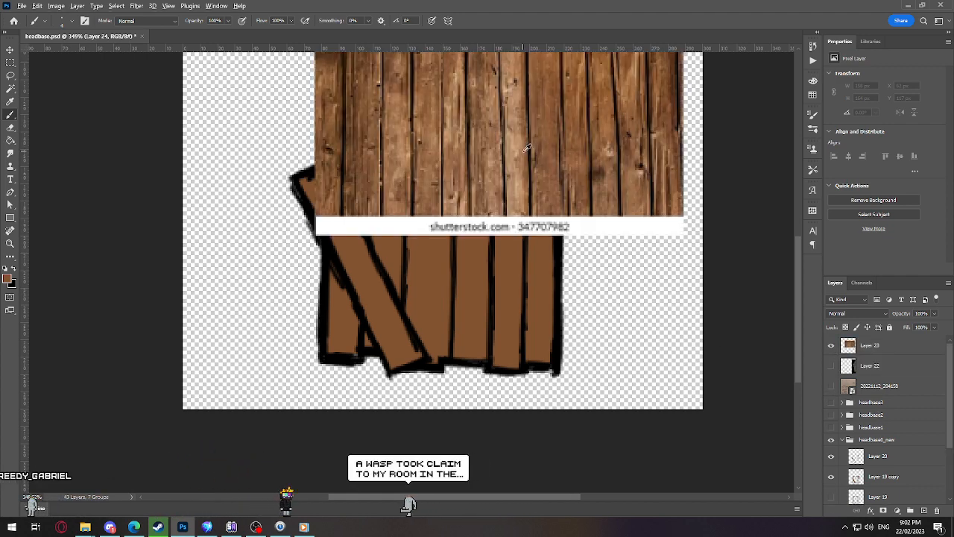
alt+click(677, 107)
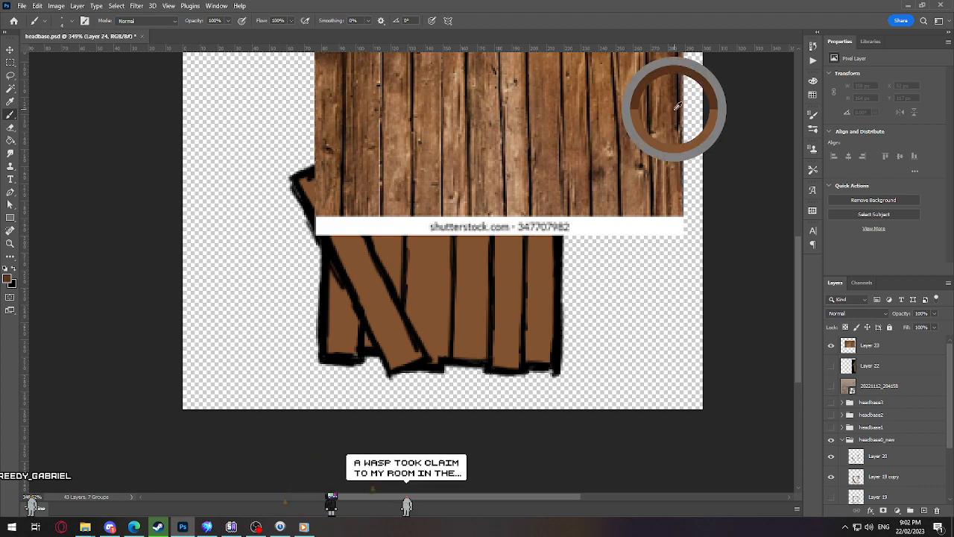
click(831, 345)
scroll(880, 418, down, 2)
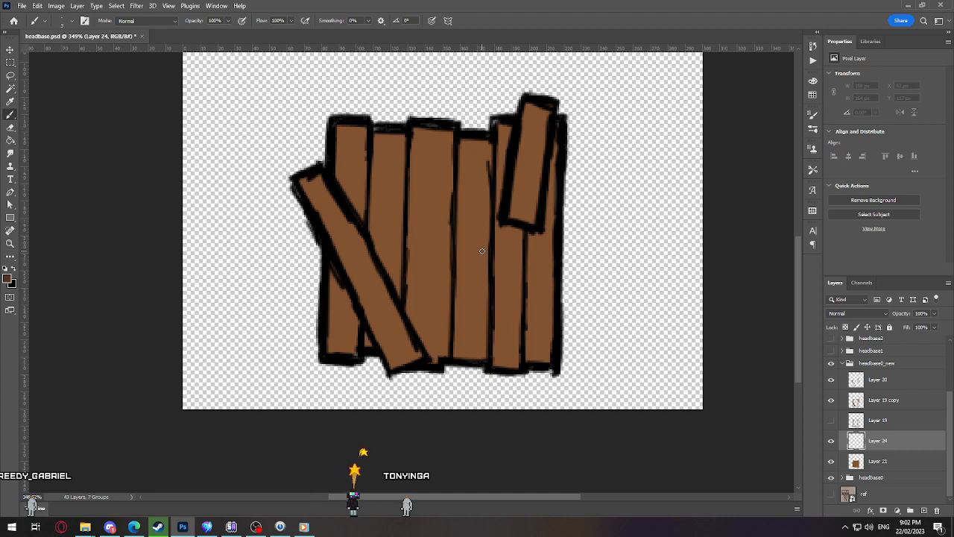
scroll(482, 252, up, 2)
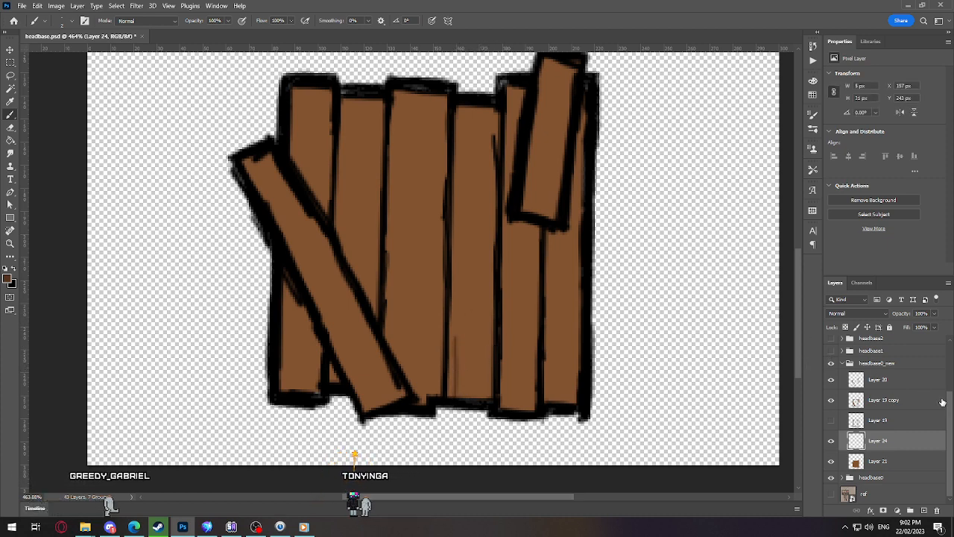
Step: Show the wooden house reference, move it left over the head to study its planks, and hide it again
scroll(839, 364, up, 4)
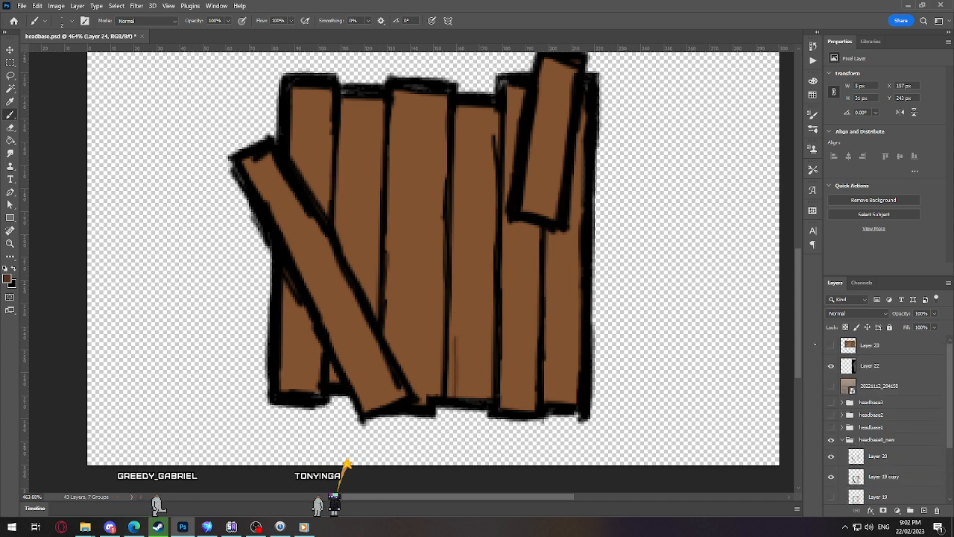
click(831, 365)
key(v)
drag(699, 276, 463, 274)
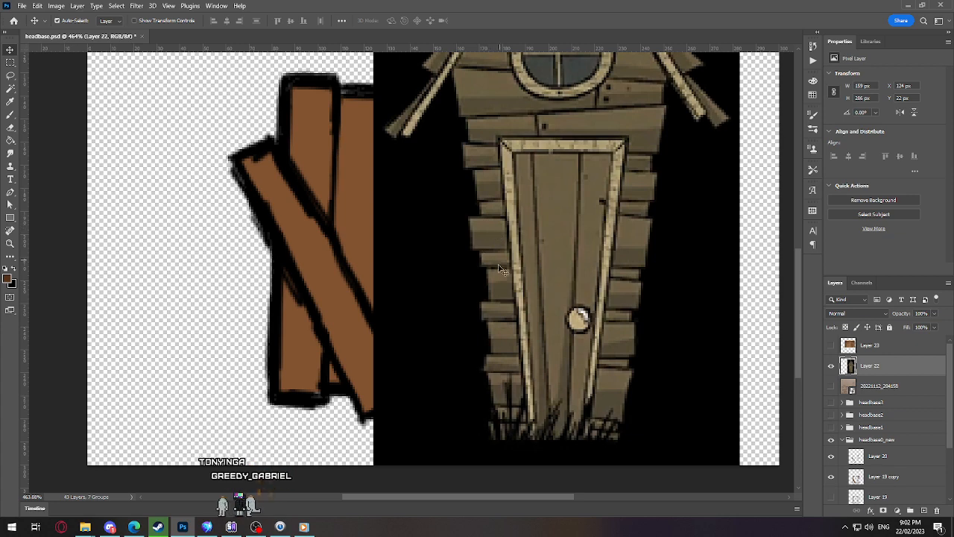
click(831, 365)
Step: Paint a thin dark brown grain streak near the base of the fourth plank on Layer 19 copy
click(837, 476)
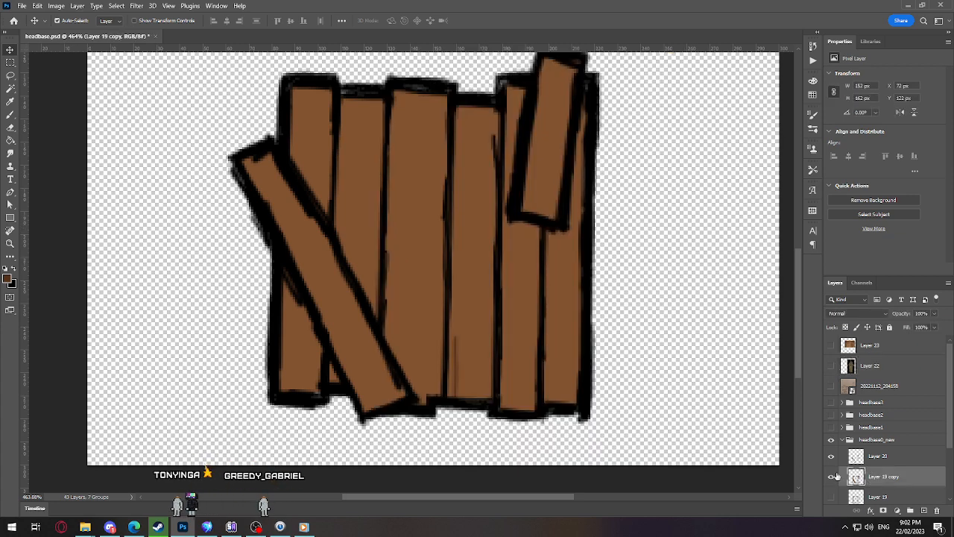
key(b)
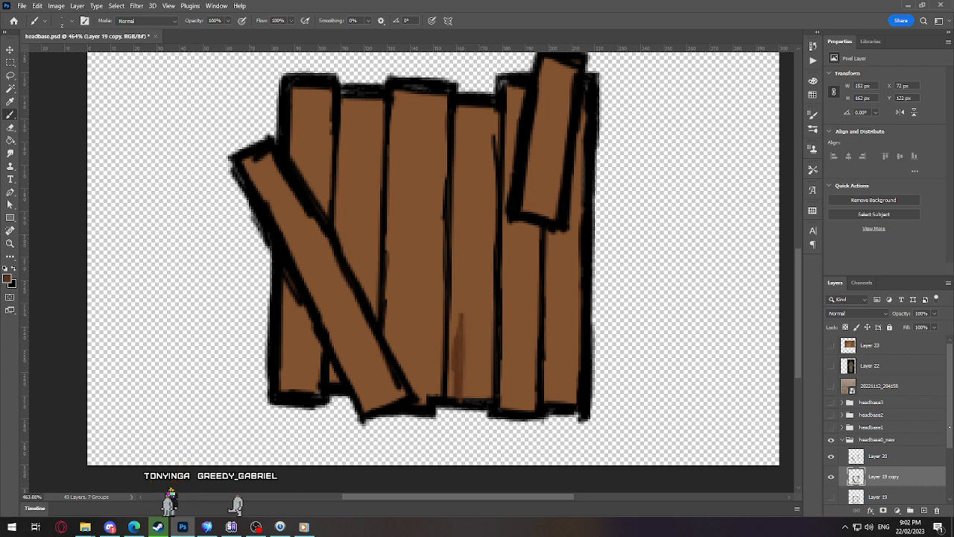
Step: Move Layer 19 copy directly above Layer 21 and delete Layer 24
scroll(913, 438, down, 3)
drag(875, 398, 873, 445)
click(874, 424)
click(834, 425)
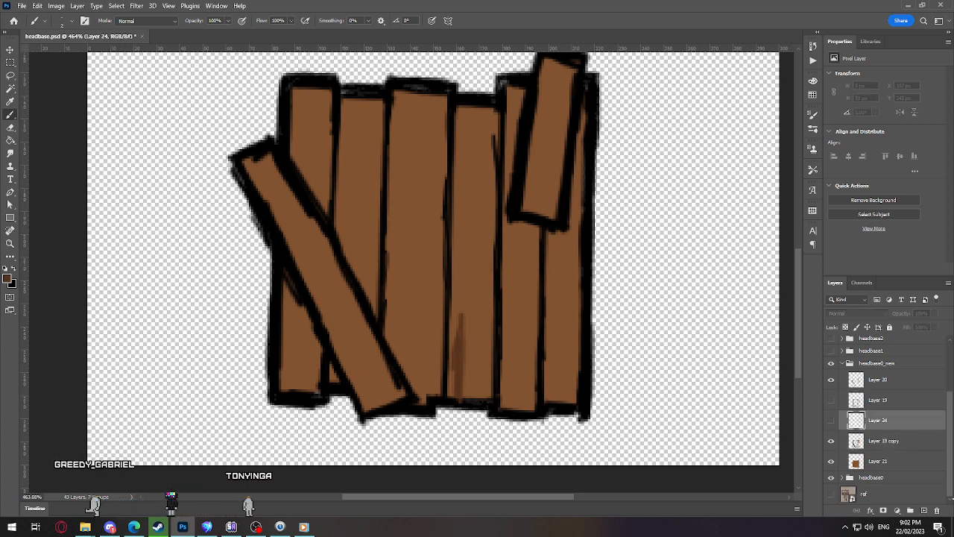
click(937, 510)
click(423, 196)
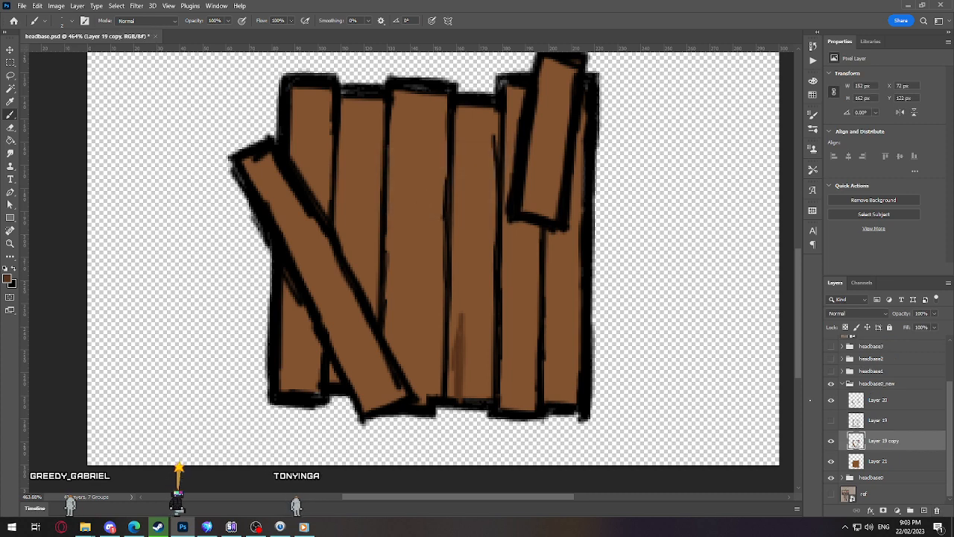
Step: Undo the deletion of Layer 24 and the last reordering of Layer 19 copy
key(ctrl+z)
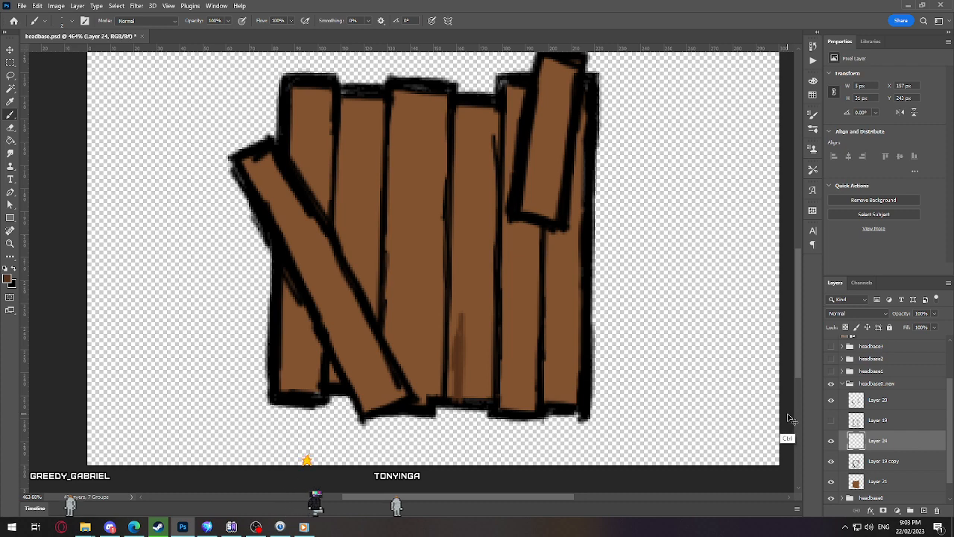
key(ctrl+z)
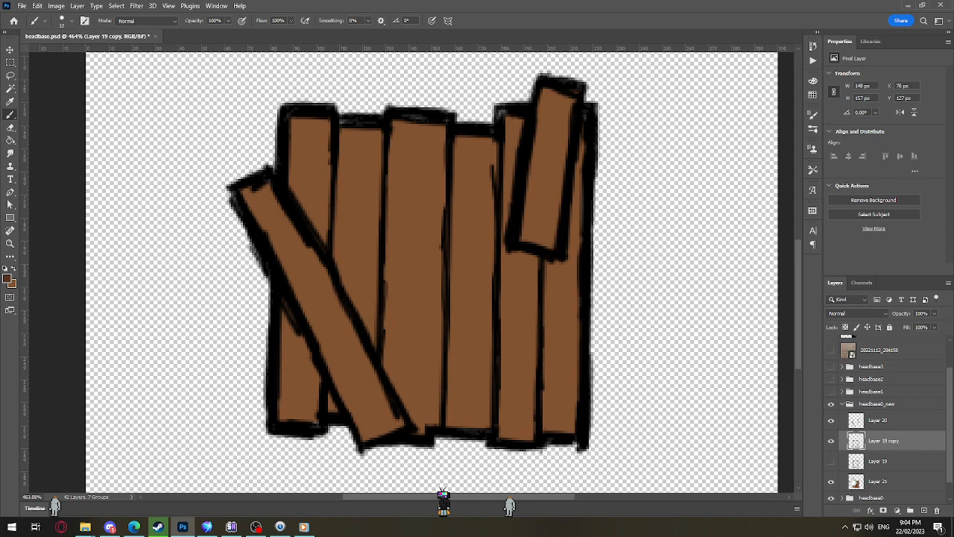
Step: Add a new layer directly above Layer 21 and paint a thin dark brown grain streak at the base of the fourth plank
click(879, 478)
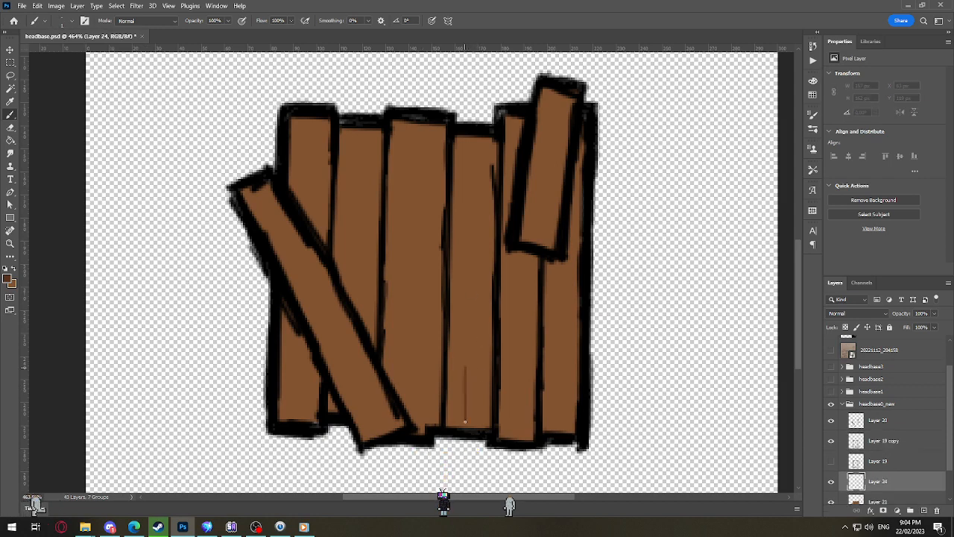
key(bracketright)
drag(462, 382, 459, 427)
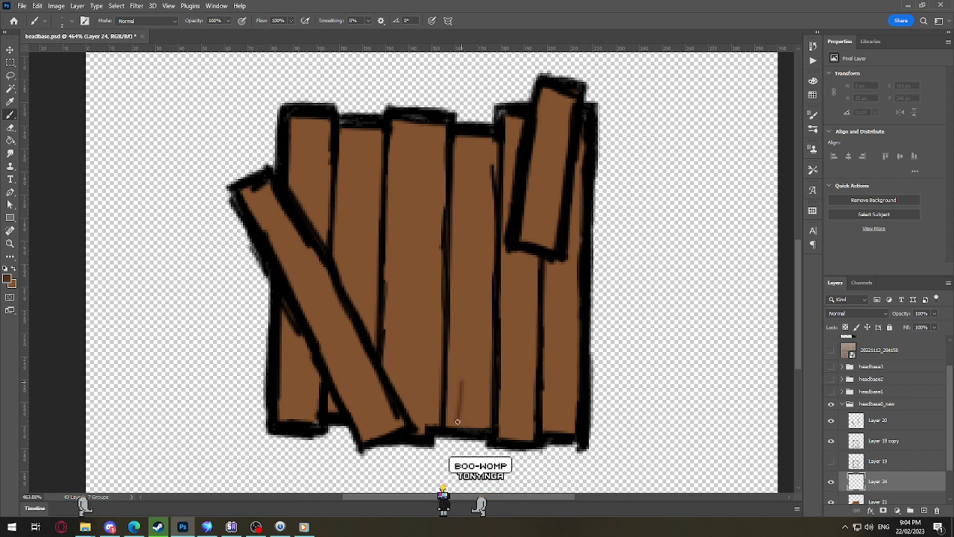
key(super+d)
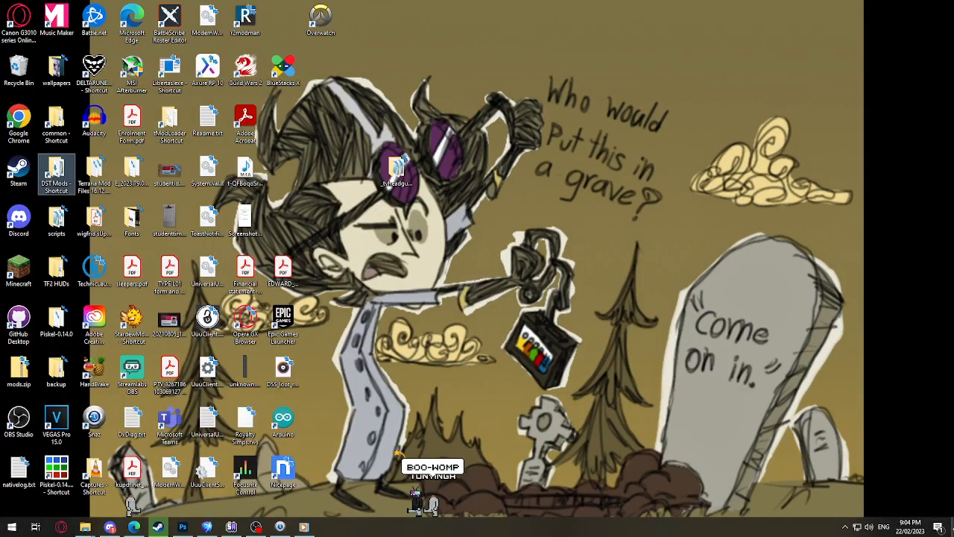
key(super+d)
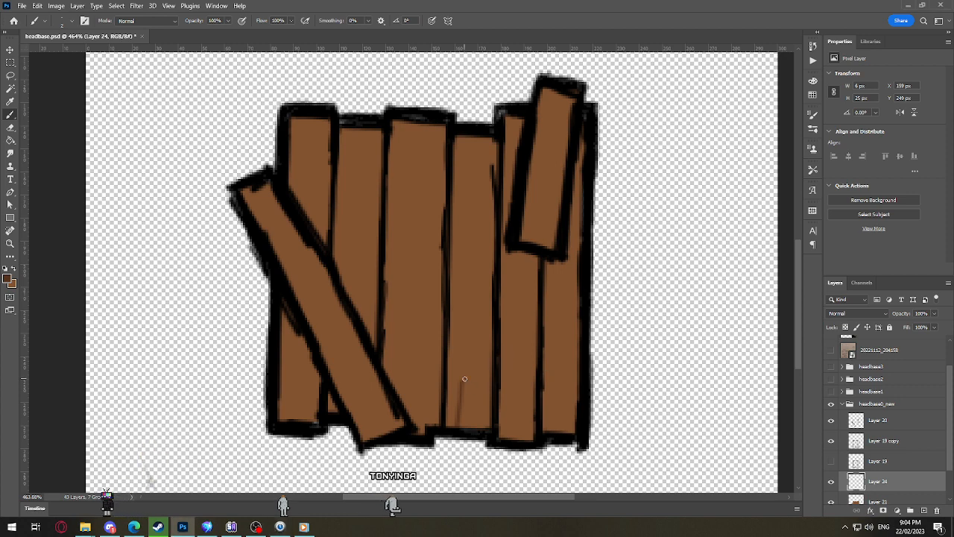
Step: Build up dark brown grain along the whole fourth plank on Layer 24, trimming the edge of the base streak with the Eraser
mouse_move(461, 410)
mouse_down()
mouse_move(462, 338)
mouse_move(473, 427)
mouse_up()
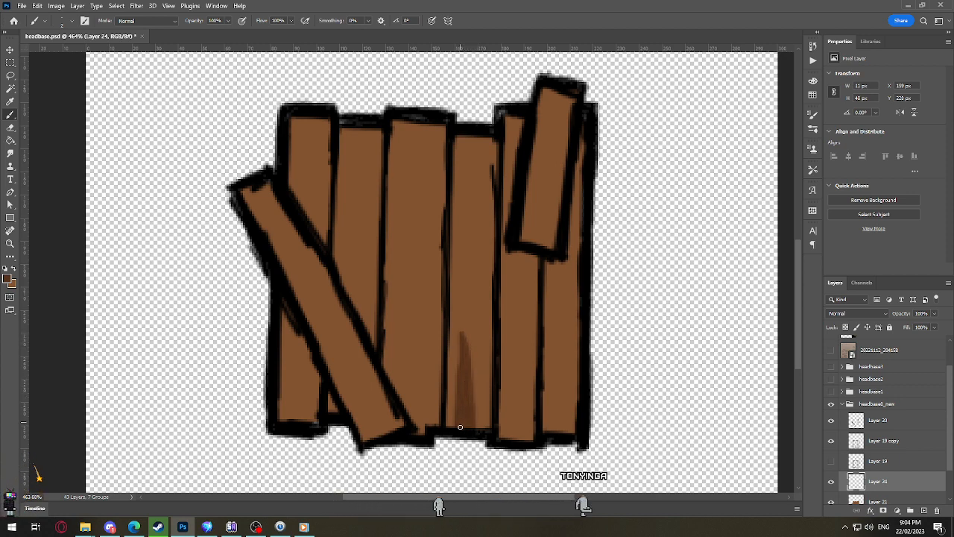
key(e)
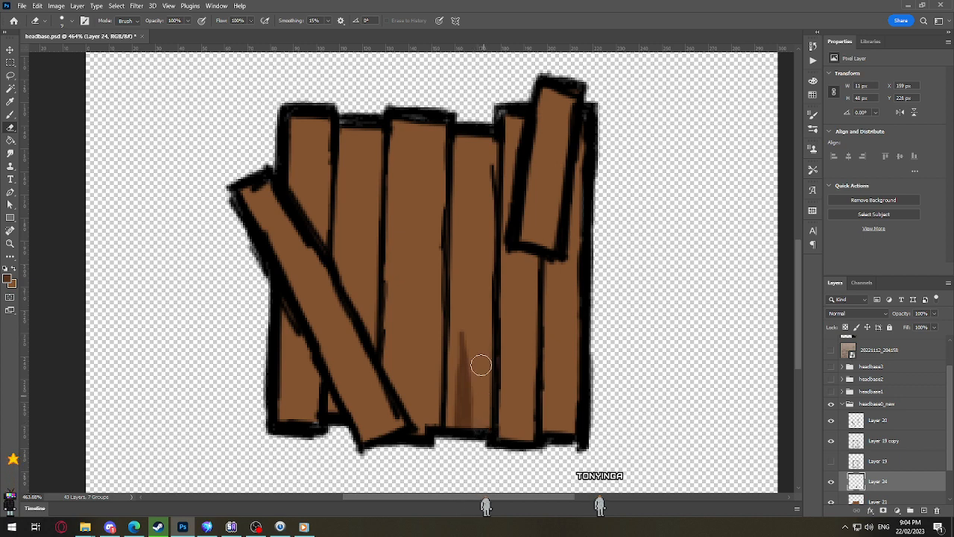
key(b)
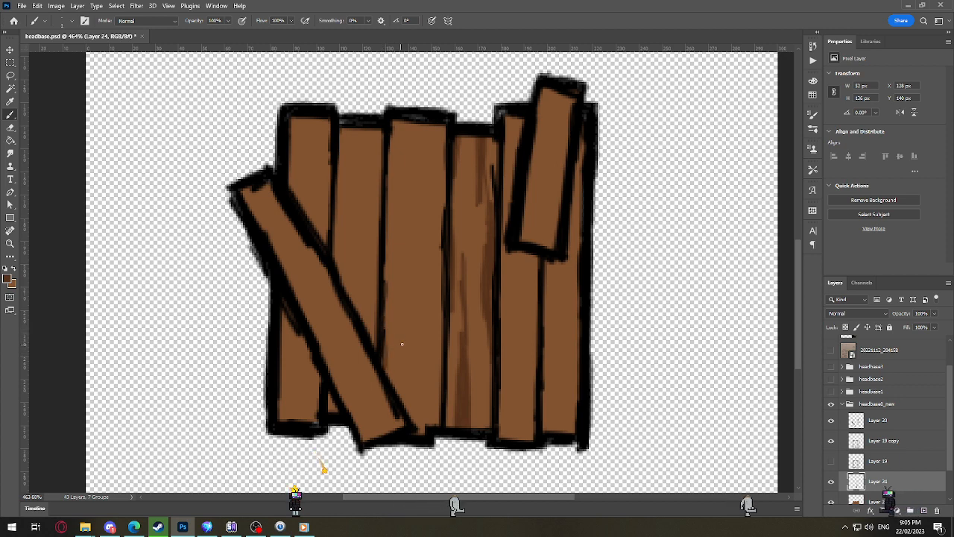
Step: Paint long vertical dark brown grain streaks along the third plank, from its base up to its top edge
drag(395, 298, 396, 389)
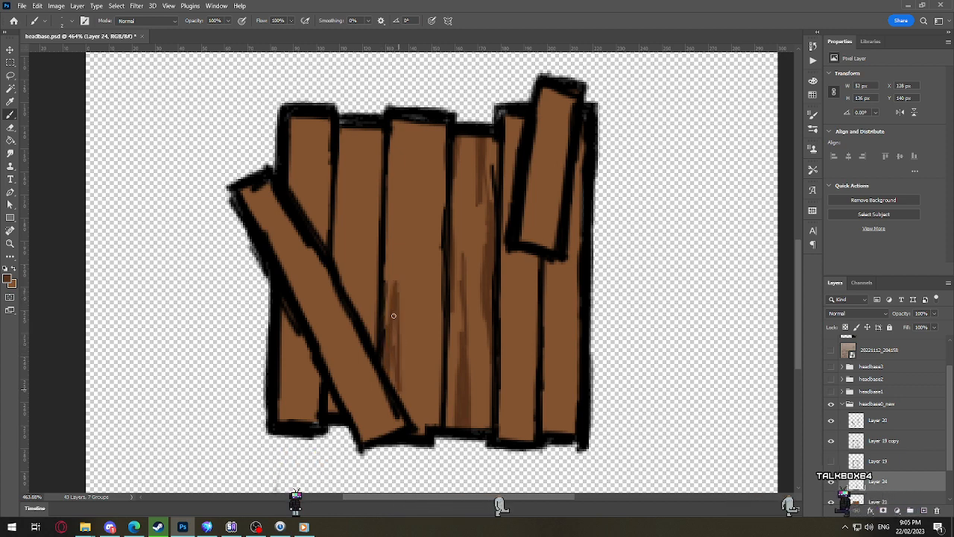
drag(420, 430, 426, 319)
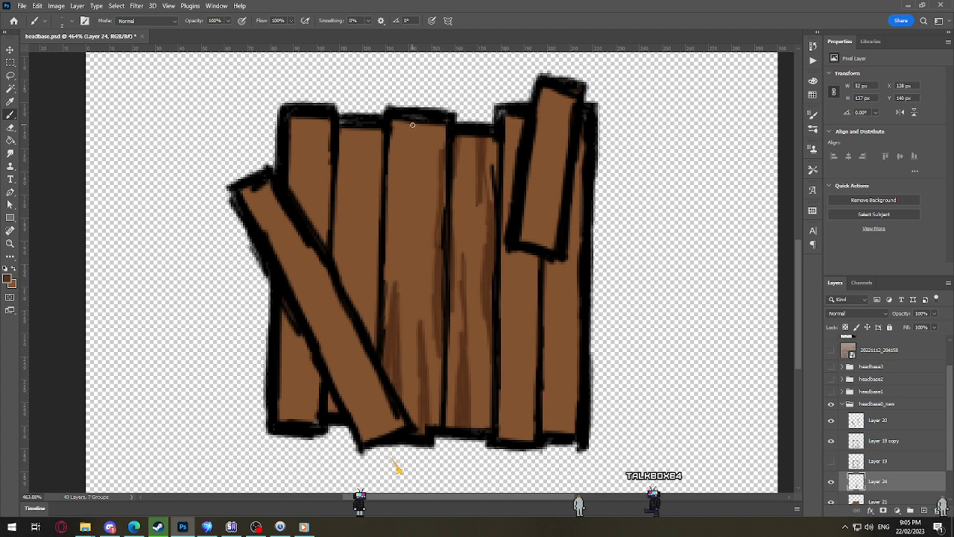
drag(412, 191, 408, 123)
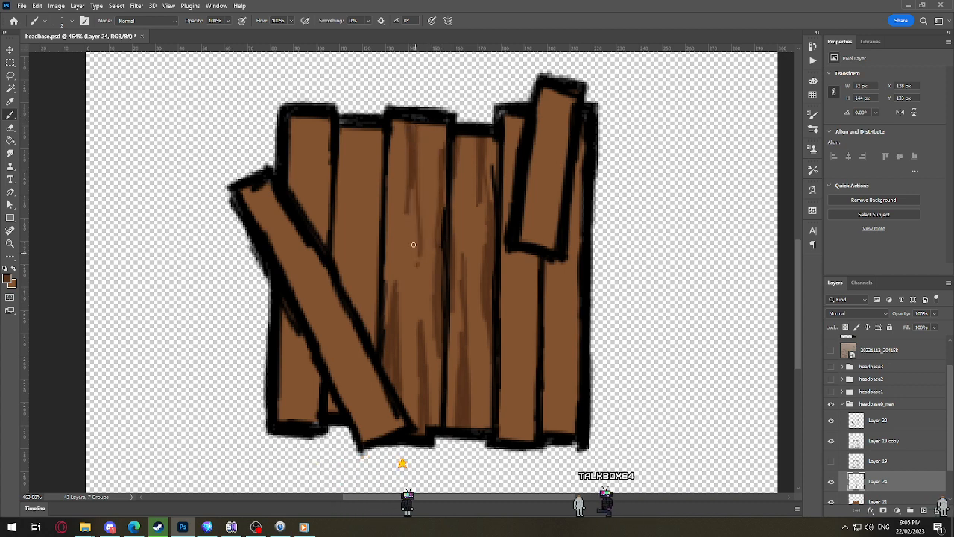
drag(414, 202, 413, 281)
drag(412, 316, 407, 196)
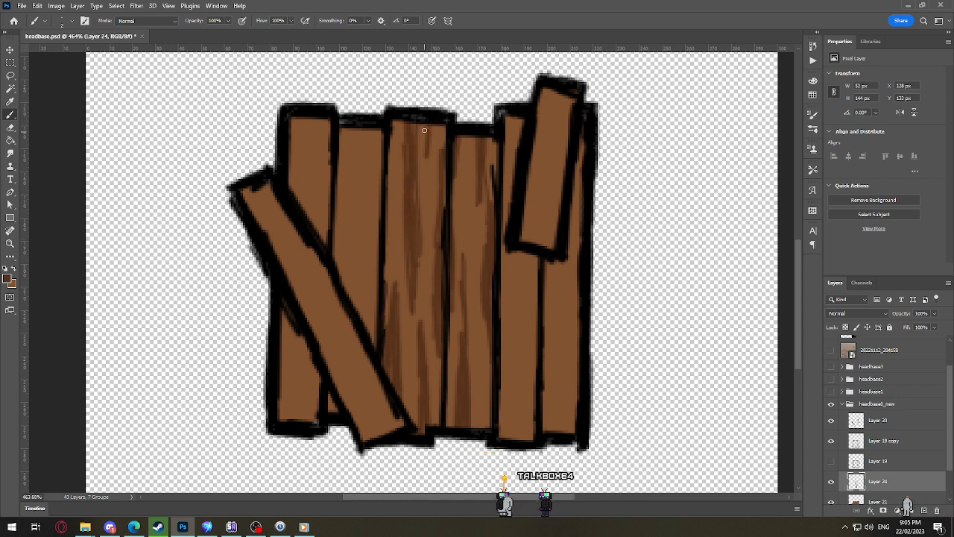
Step: Paint vertical dark brown grain streaks on the second plank above the diagonal board
scroll(441, 211, down, 6)
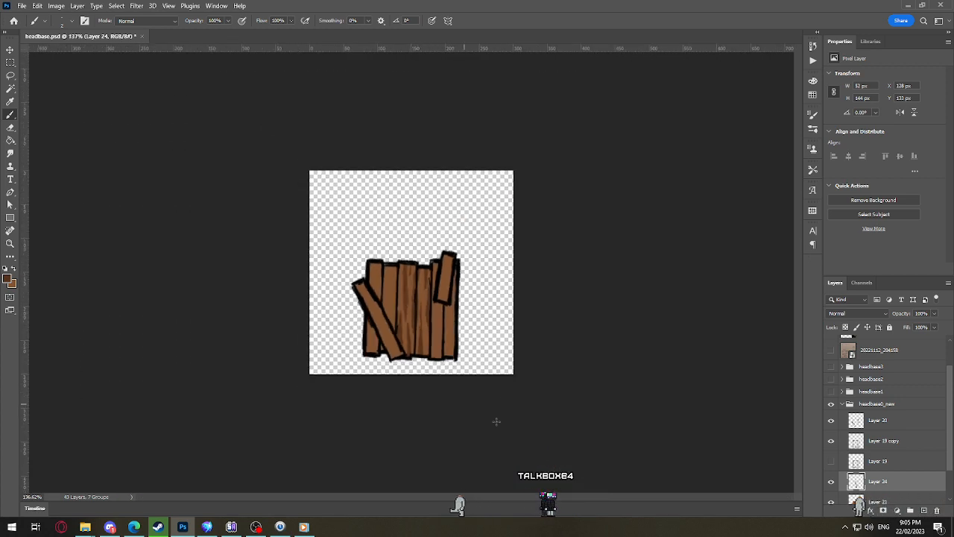
scroll(434, 350, up, 5)
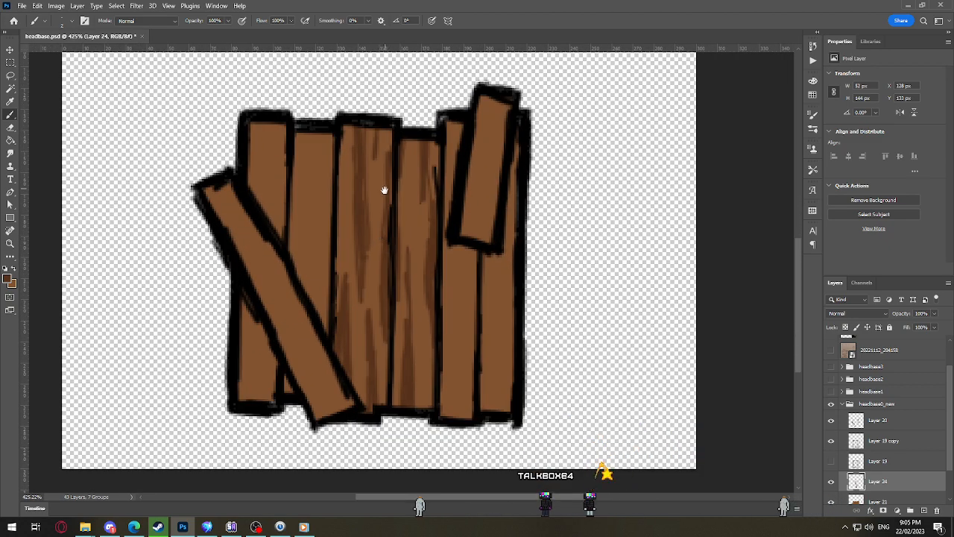
drag(385, 190, 406, 196)
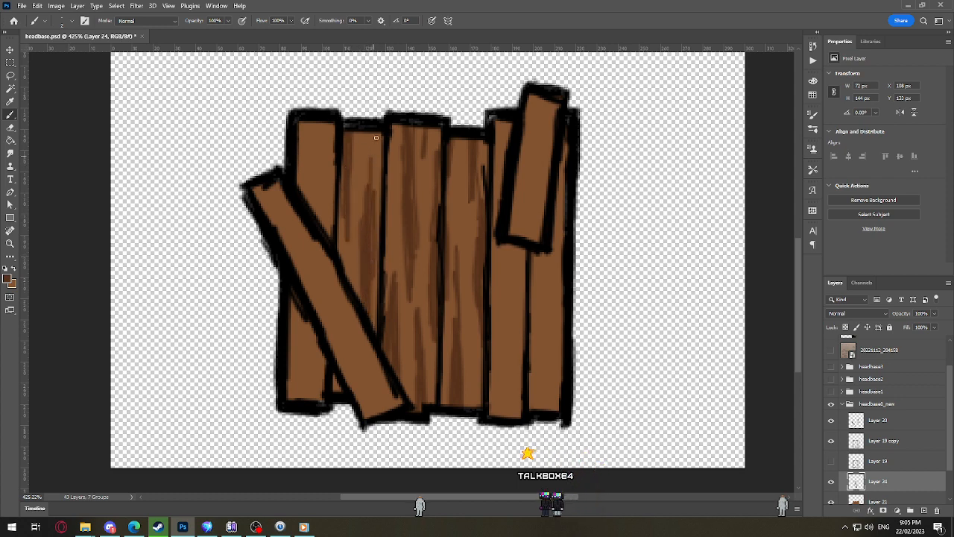
Step: Paint dark brown grain along the diagonal board, with an oval knot near its middle and streaks running to both ends
drag(369, 334, 376, 265)
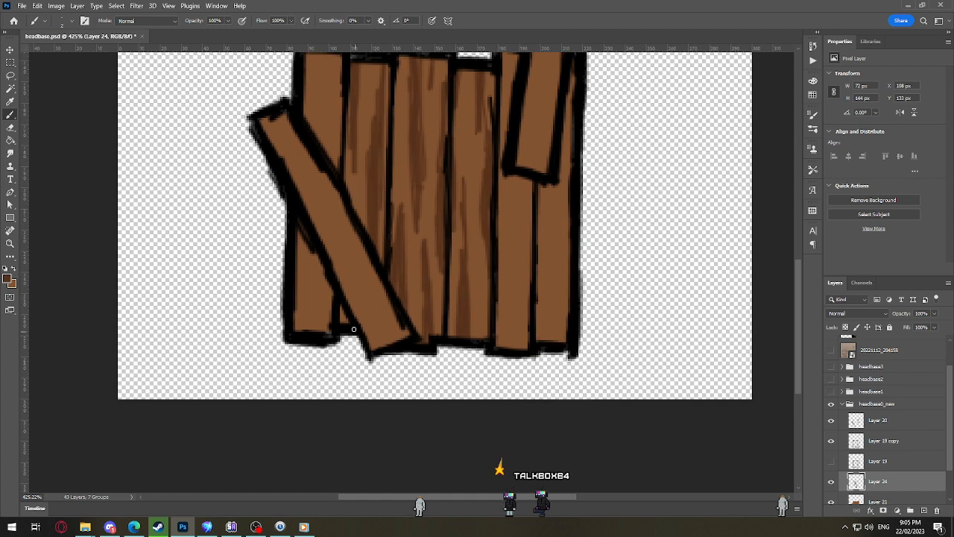
drag(301, 178, 345, 266)
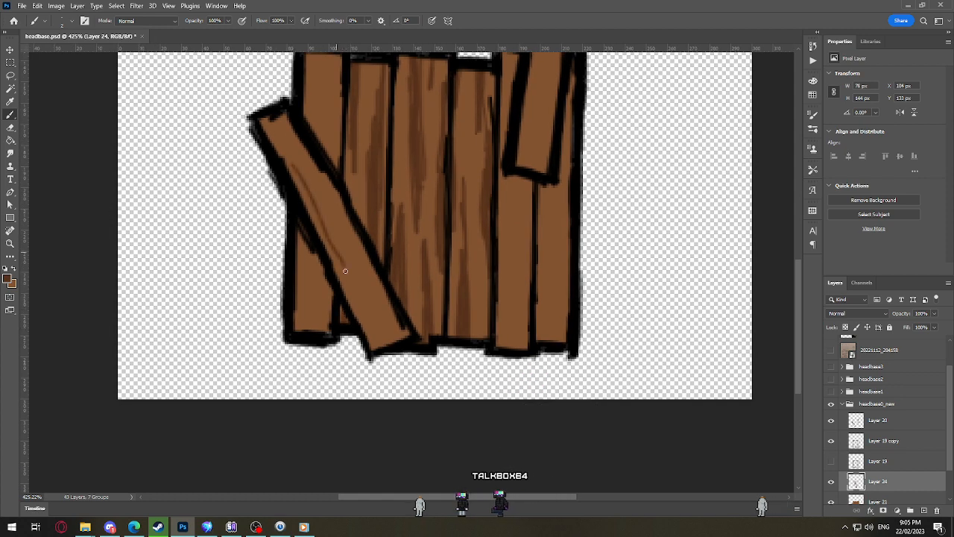
drag(332, 209, 336, 227)
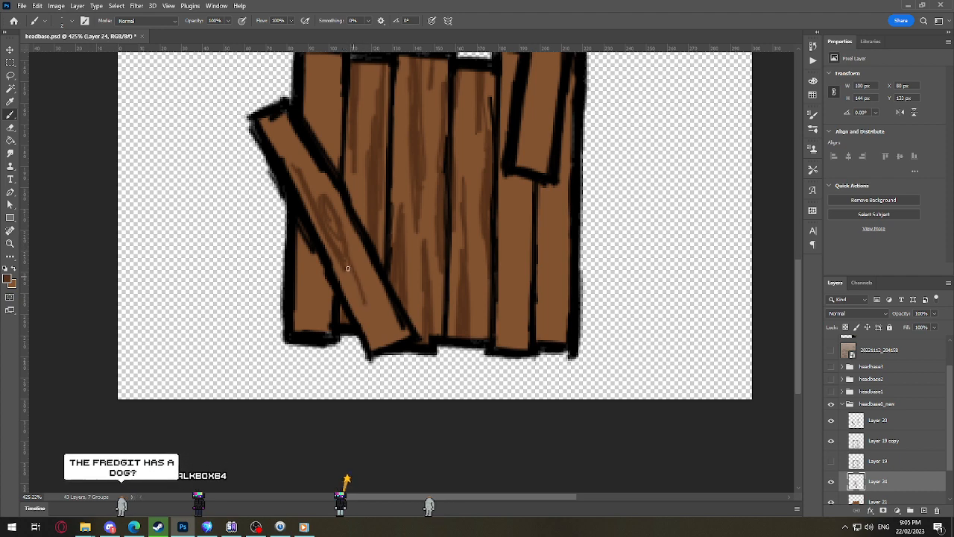
drag(346, 264, 371, 329)
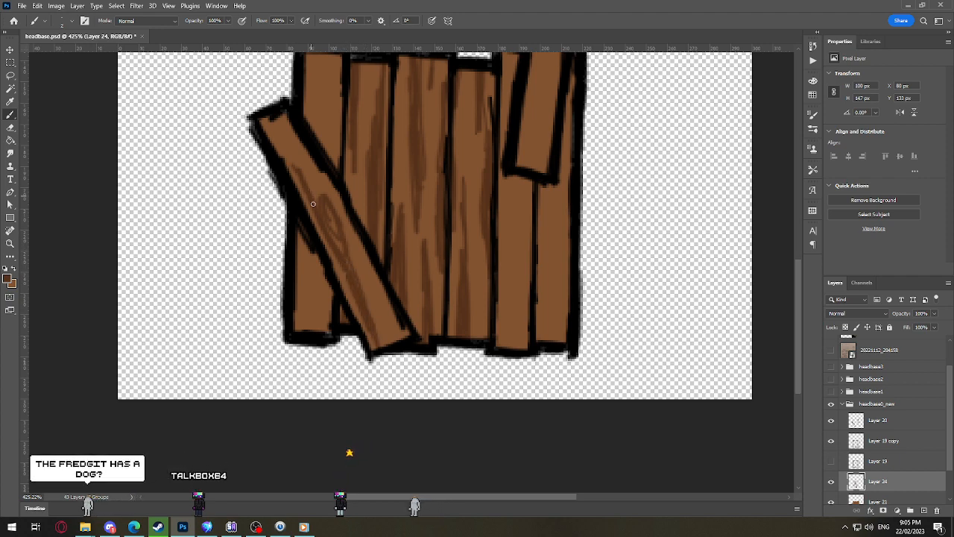
drag(314, 207, 282, 131)
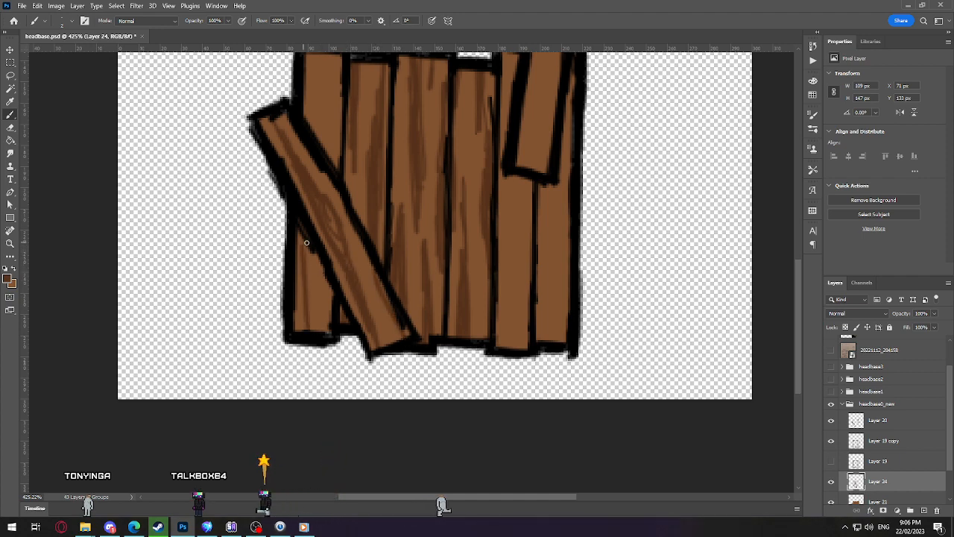
Step: Paint vertical grain streaks on the first plank below and above the diagonal board, undoing and redrawing the unsatisfactory strokes
key(ctrl+z)
drag(298, 333, 299, 240)
drag(322, 329, 324, 265)
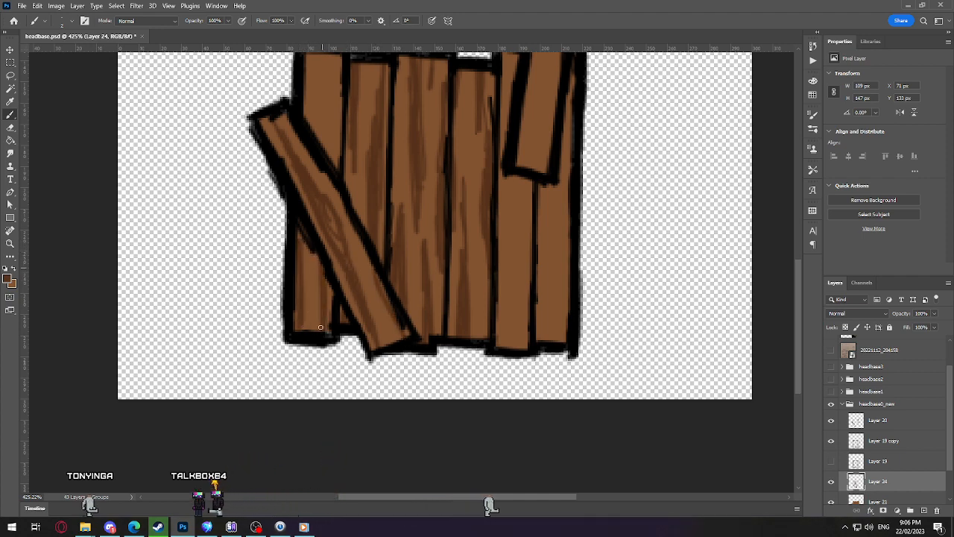
key(ctrl+z)
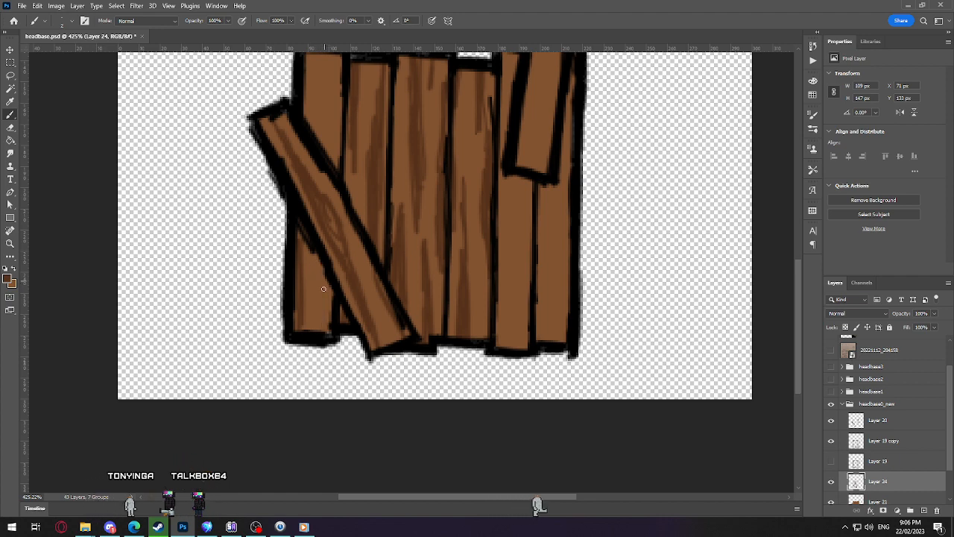
drag(324, 248, 325, 354)
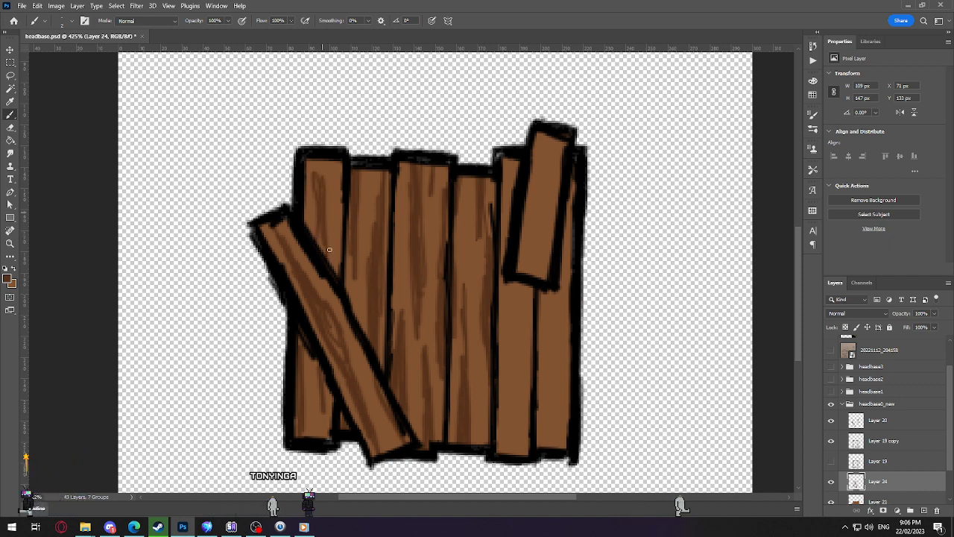
key(ctrl+z)
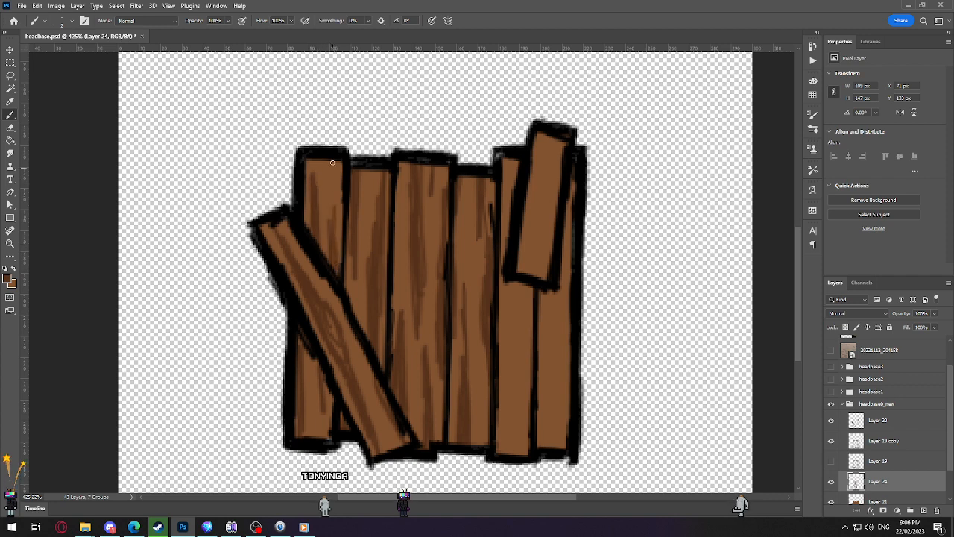
Step: Paint a rounded wood knot near the base of the fifth plank and grain streaks along the rest of the plank
scroll(423, 227, down, 5)
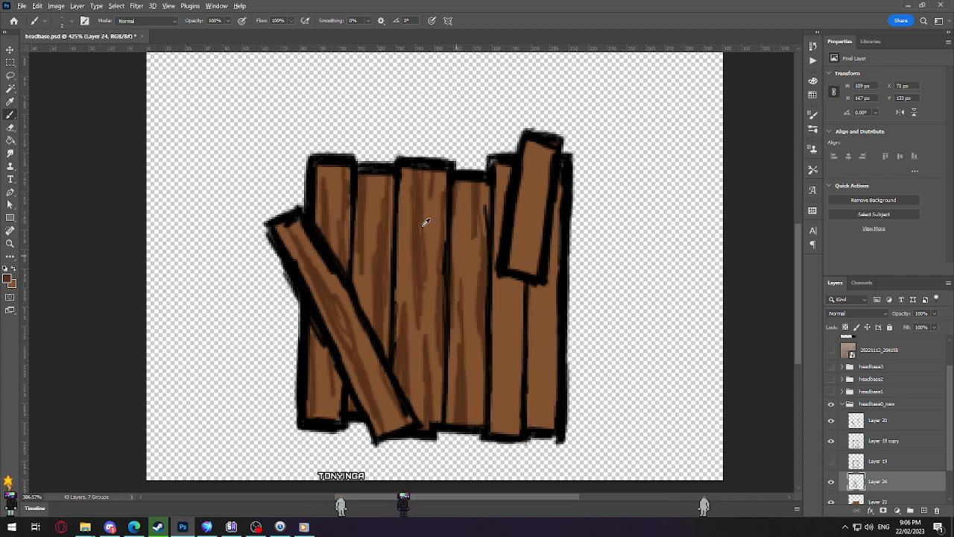
scroll(503, 398, up, 5)
drag(430, 414, 460, 363)
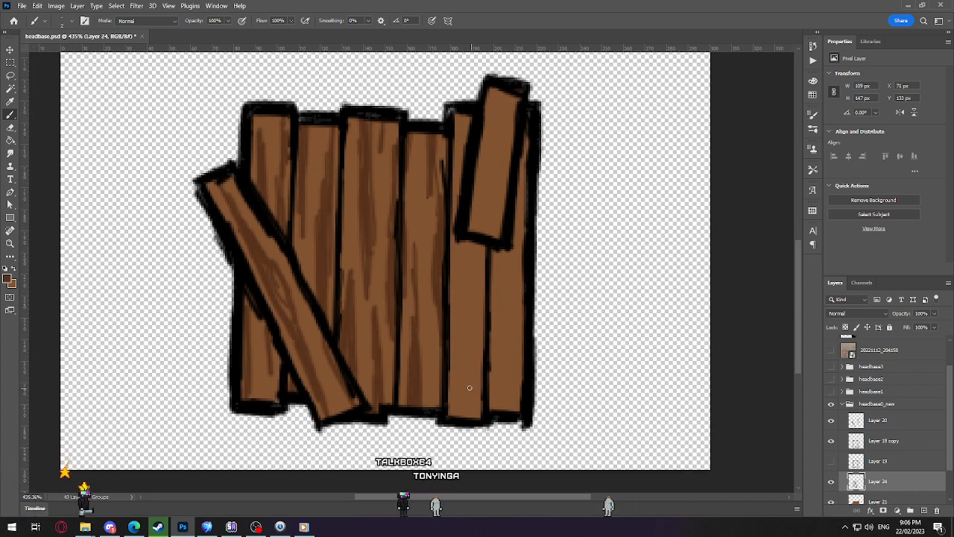
mouse_move(475, 383)
mouse_down()
mouse_move(472, 365)
mouse_move(467, 405)
mouse_up()
mouse_move(462, 359)
mouse_down()
mouse_move(463, 416)
mouse_move(477, 408)
mouse_up()
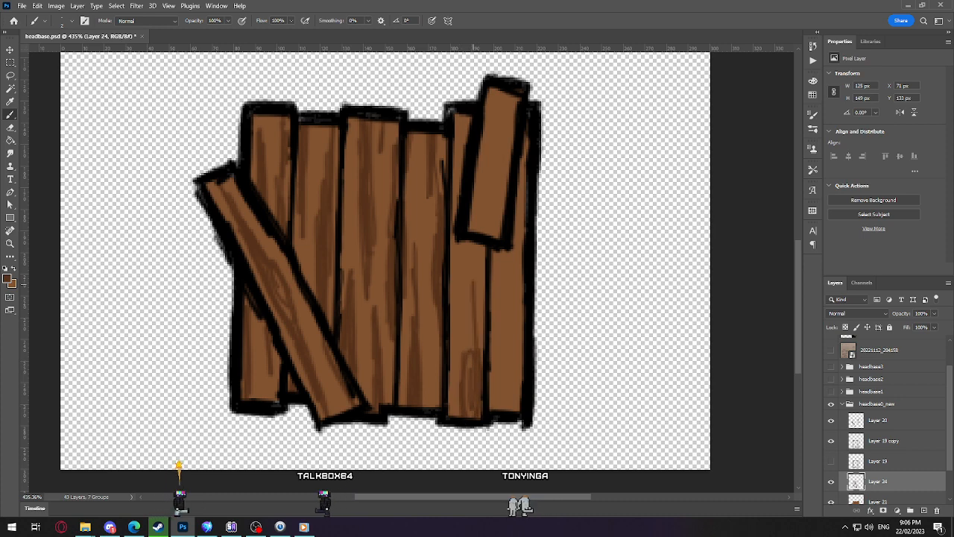
drag(477, 356, 477, 275)
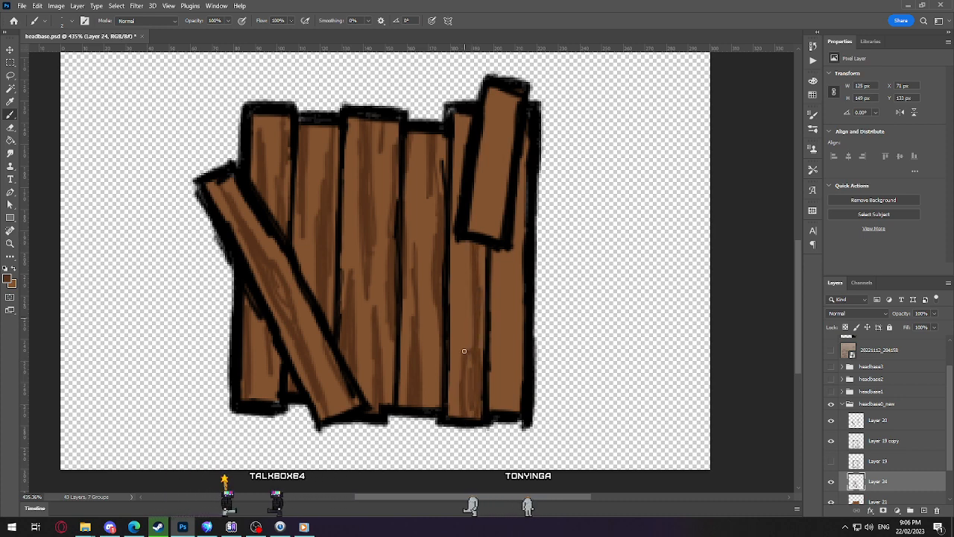
drag(459, 403, 455, 235)
drag(457, 190, 461, 115)
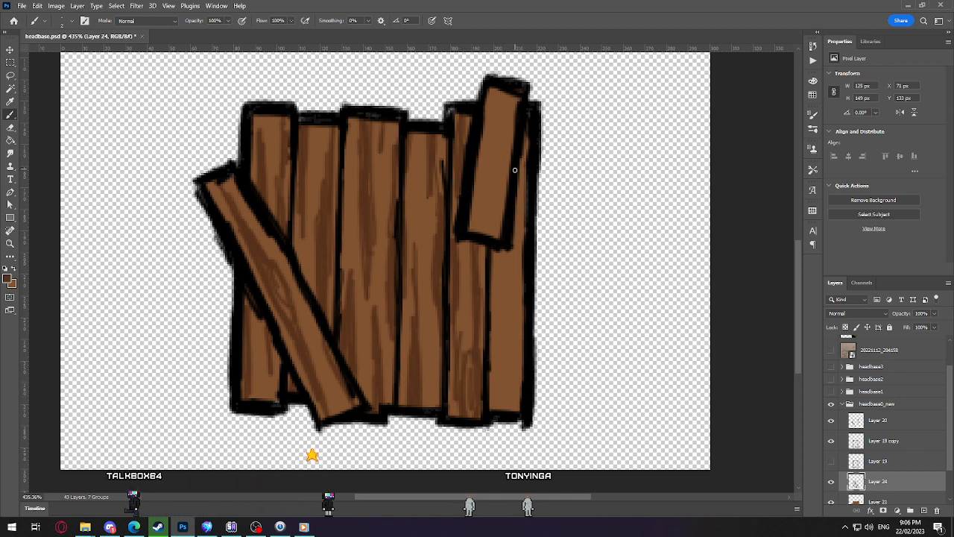
Step: Paint slanted dark brown grain streaks along the short tilted board over the fifth and sixth planks, redoing one stroke
drag(495, 97, 495, 118)
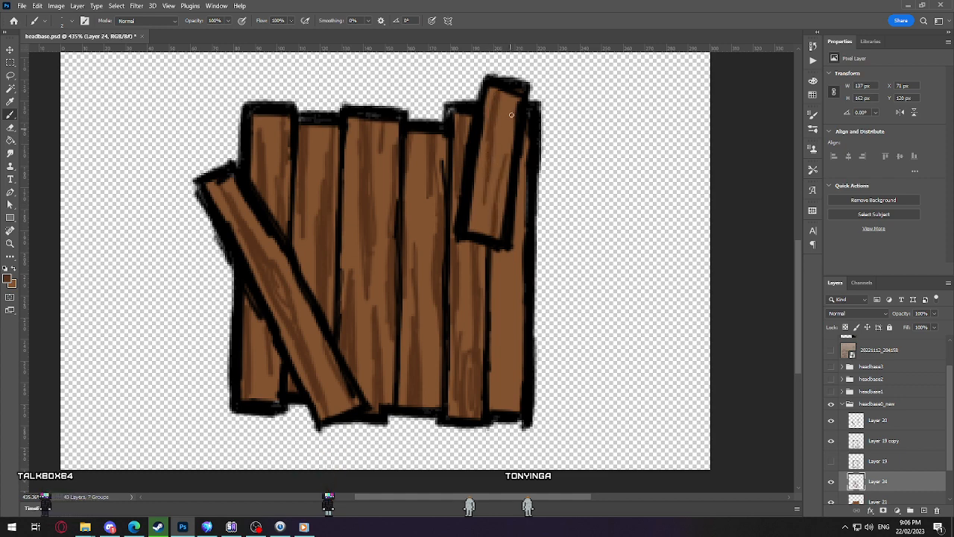
key(ctrl+z)
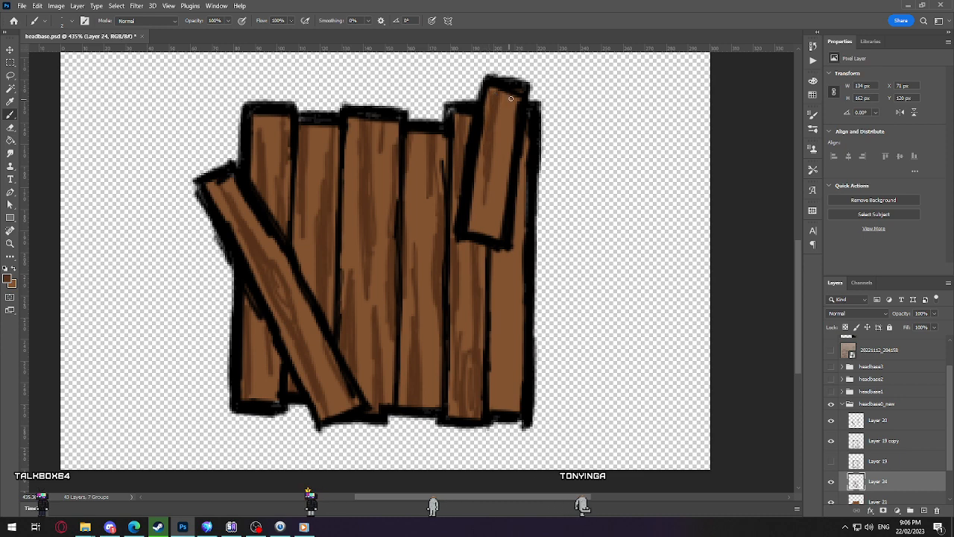
drag(515, 98, 509, 129)
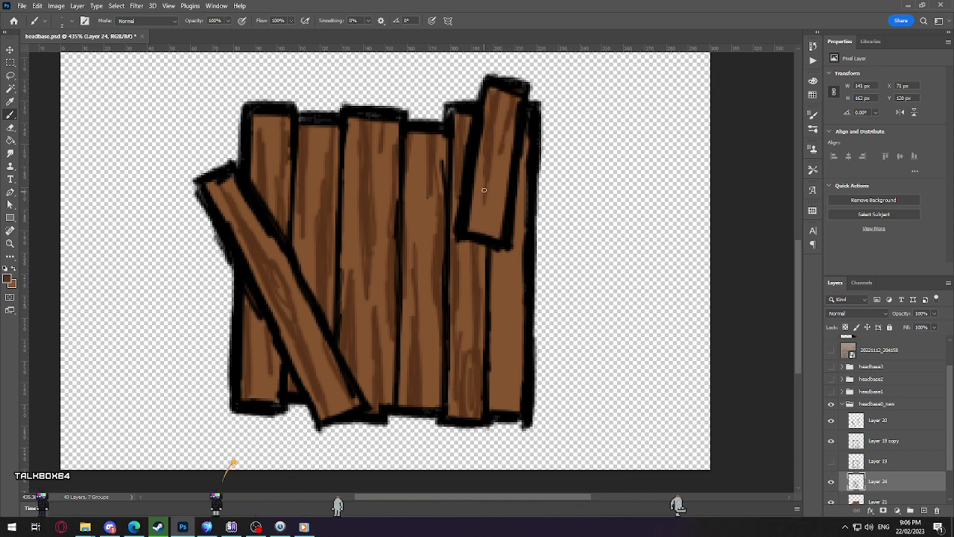
drag(506, 162, 491, 237)
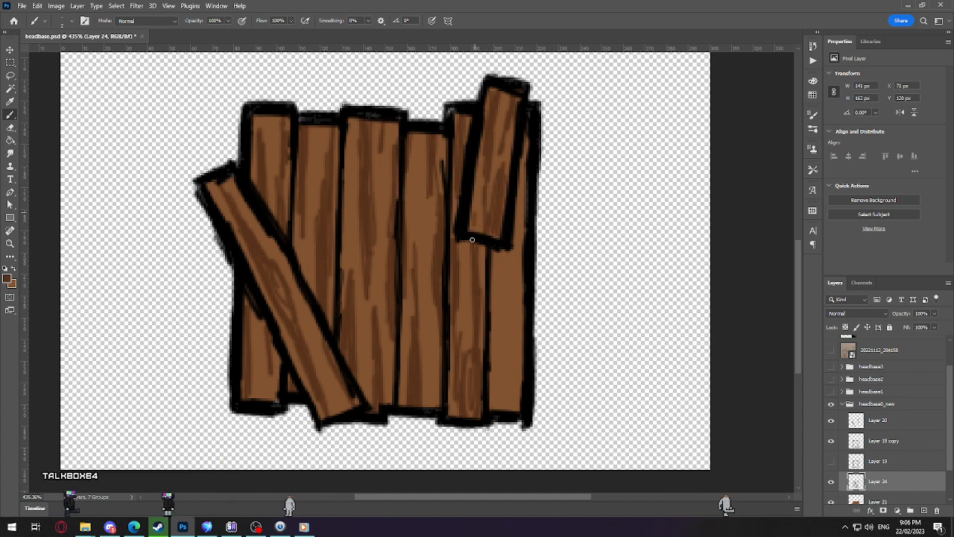
Step: Paint dark brown vertical grain streaks along the sixth plank below the short tilted board, and save the document
drag(494, 312, 505, 409)
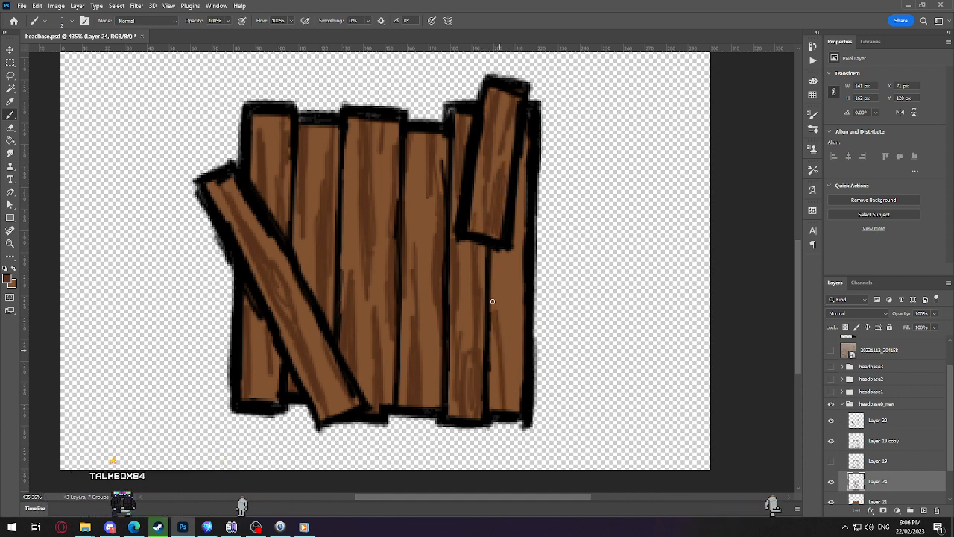
drag(513, 326, 516, 414)
drag(496, 258, 501, 307)
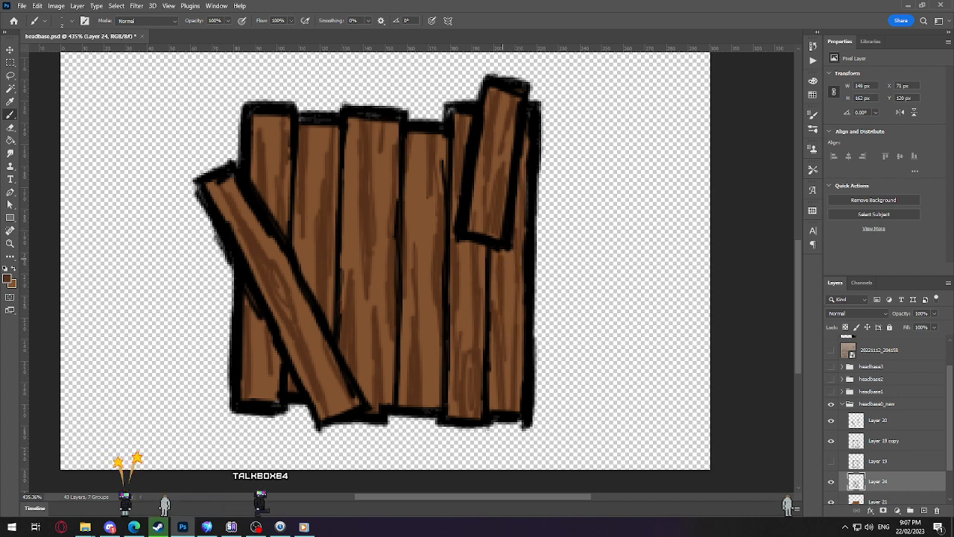
scroll(496, 270, down, 5)
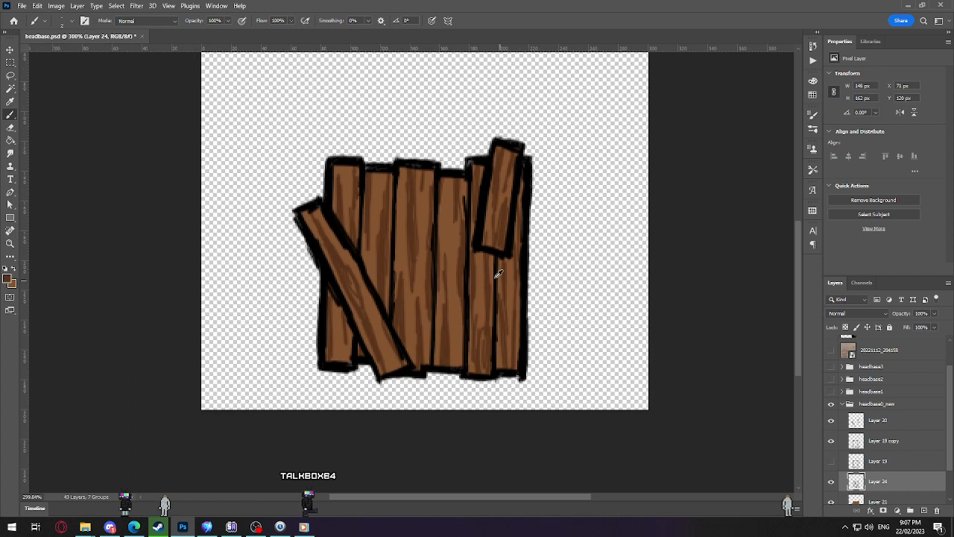
scroll(399, 352, up, 4)
drag(404, 348, 418, 309)
key(ctrl+s)
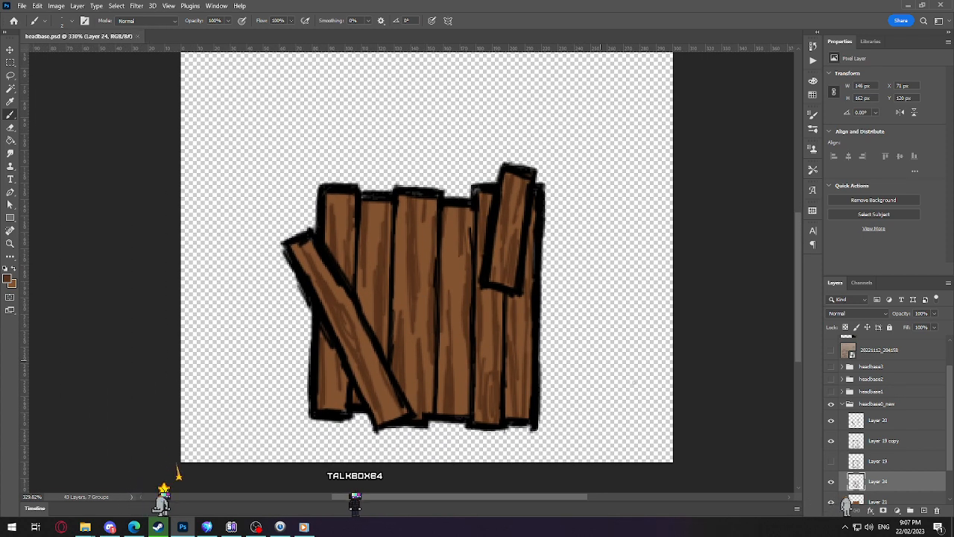
Step: Add an empty layer directly above the wood grain layer, Layer 24, and show the wooden plank reference photo on Layer 23
scroll(833, 435, down, 2)
click(924, 511)
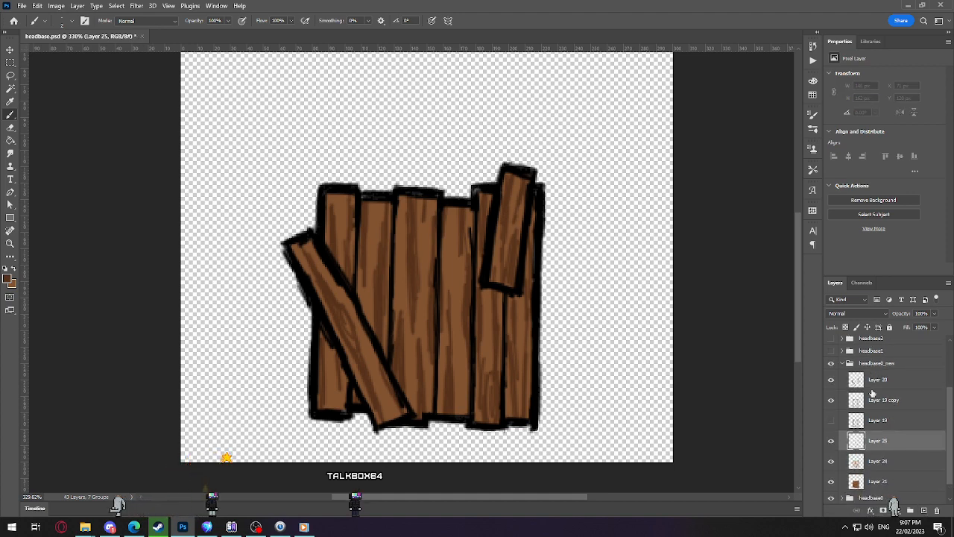
scroll(887, 417, up, 4)
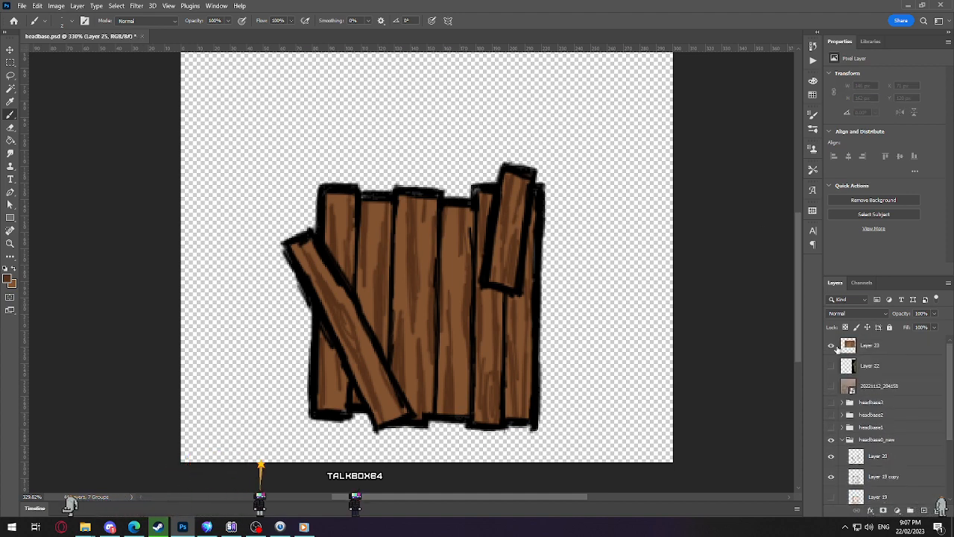
click(831, 345)
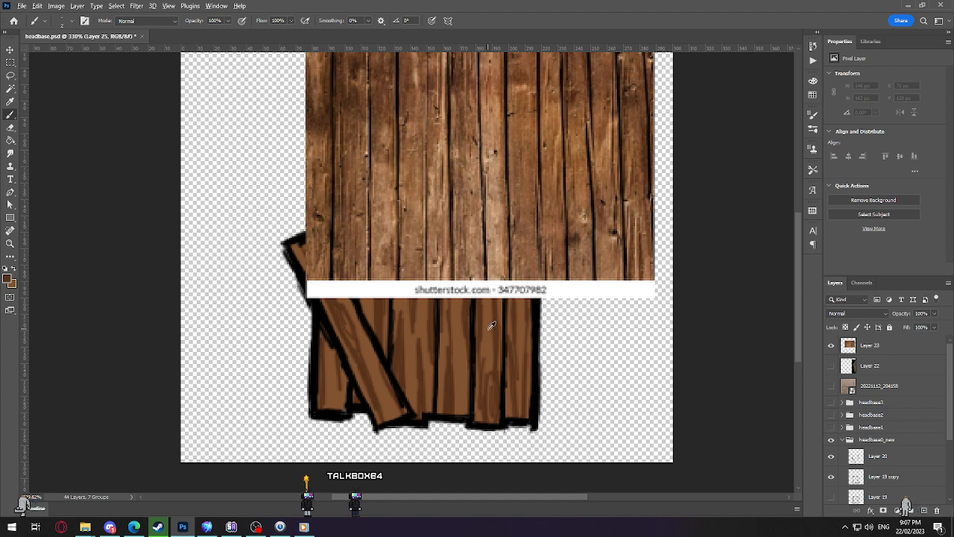